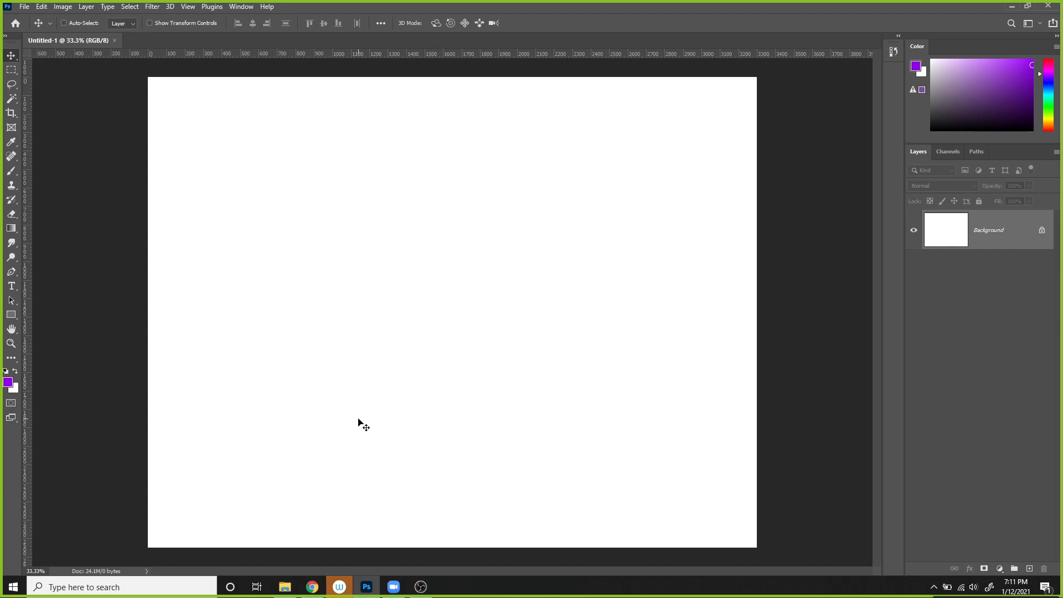
- Bring up the Downloads folder window and place it over the right half of the canvas
mouse_move(273, 592)
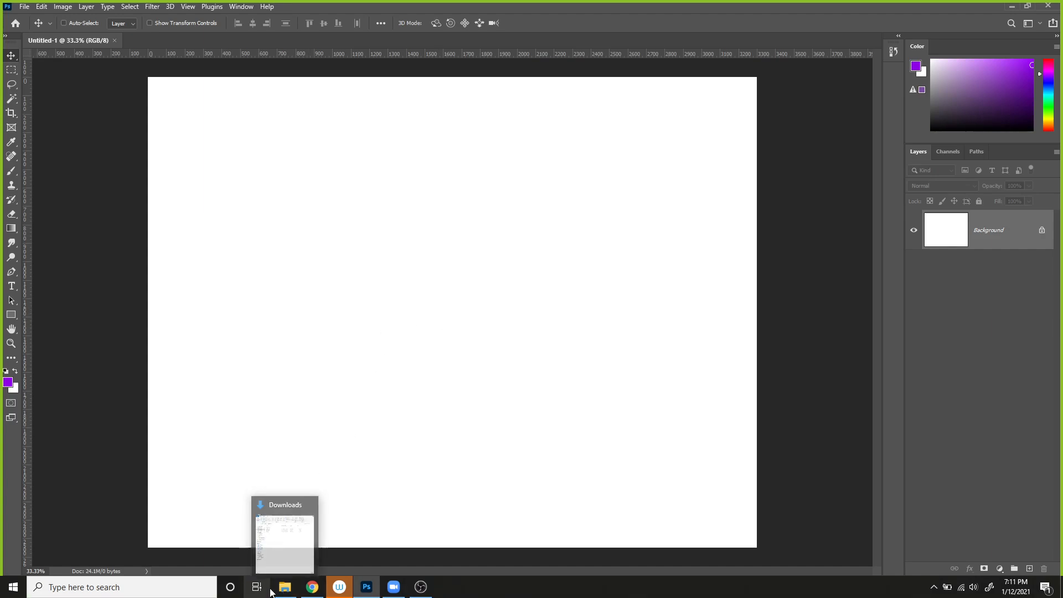
left_click(284, 501)
left_click_drag(604, 17, 724, 62)
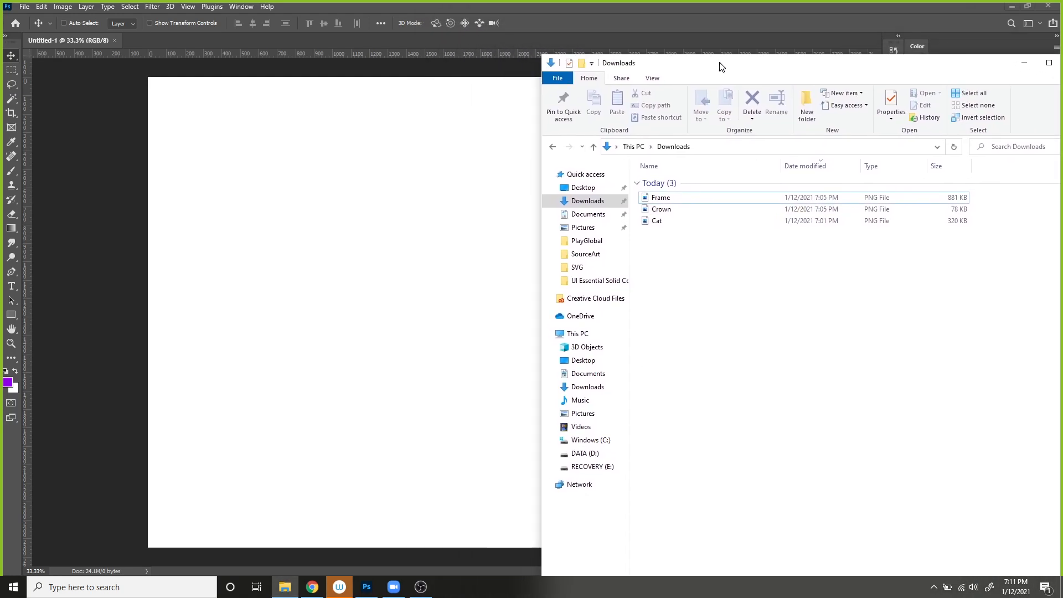
- Open the Frame PNG file from the Downloads folder as its own document
left_click(24, 8)
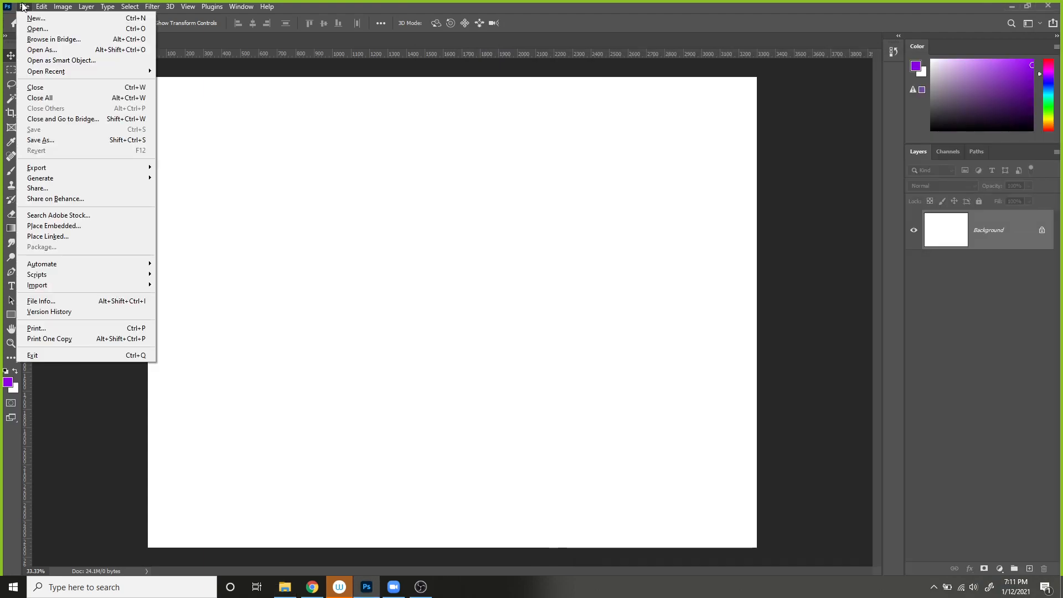
left_click(37, 29)
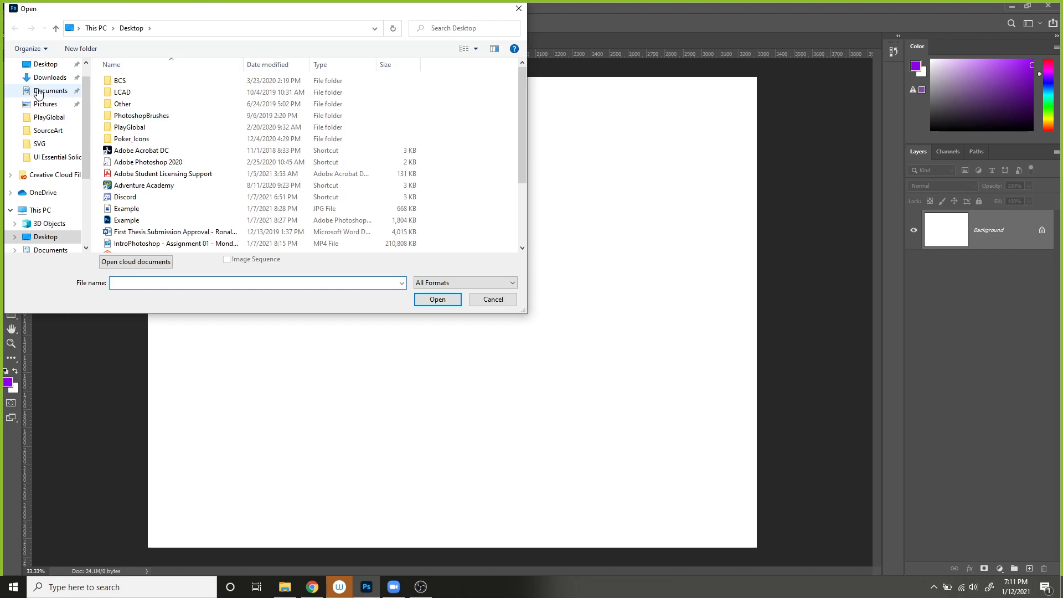
left_click(38, 92)
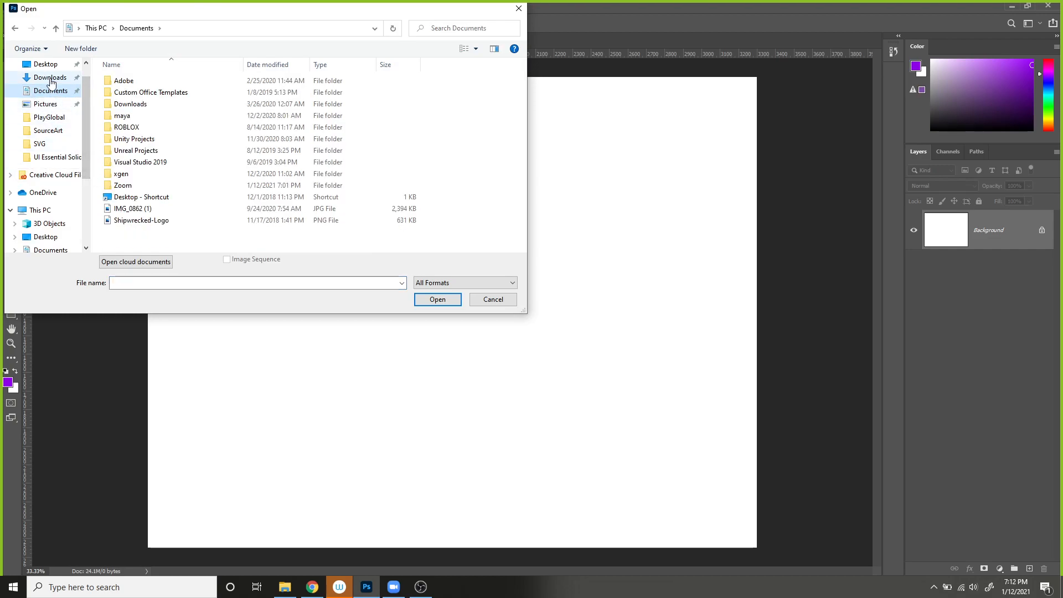
left_click(51, 80)
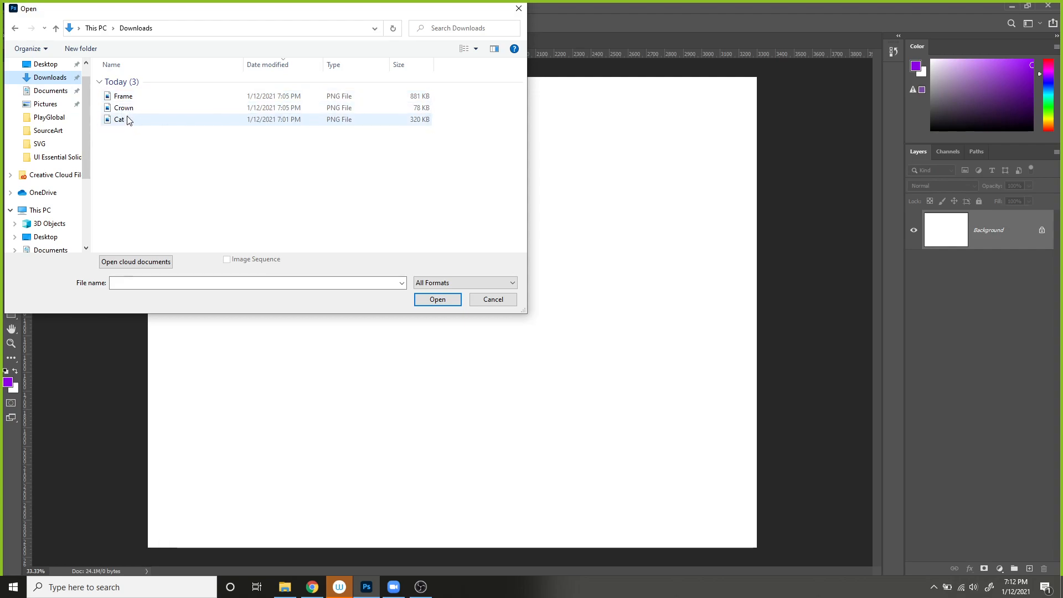
left_click(131, 97)
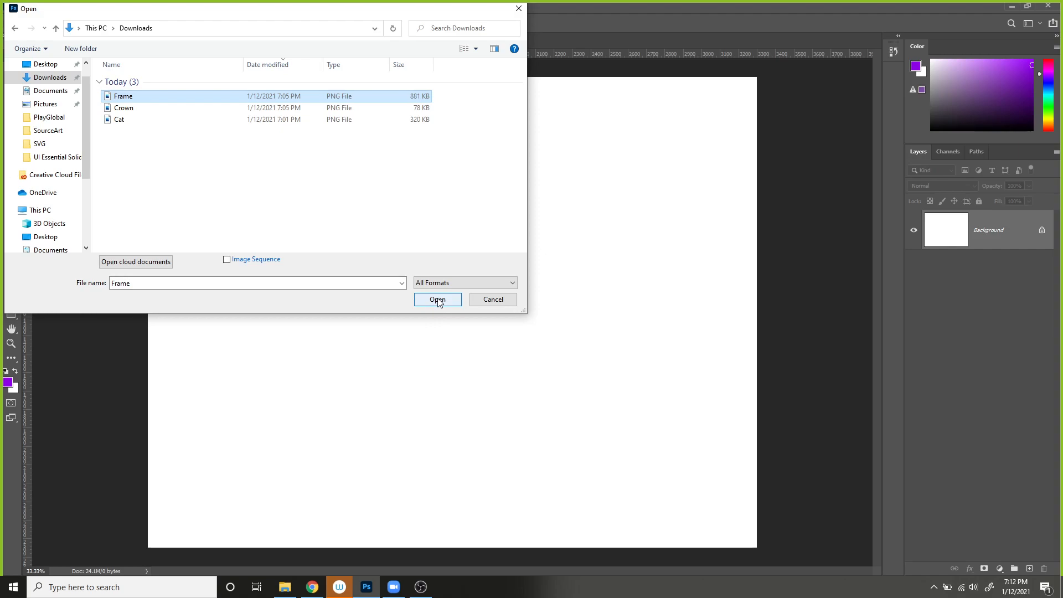
left_click(438, 299)
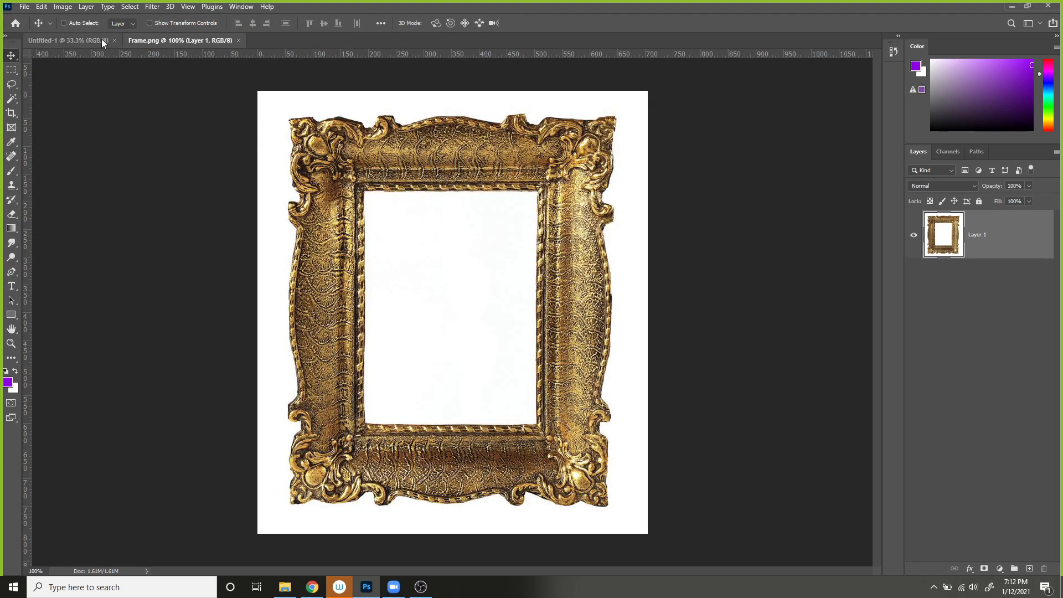
- Compare the Untitled-1 and Frame.png documents by switching back and forth between them
left_click(87, 38)
left_click(170, 37)
left_click(64, 40)
left_click(145, 36)
left_click(66, 42)
left_click(193, 39)
left_click(91, 41)
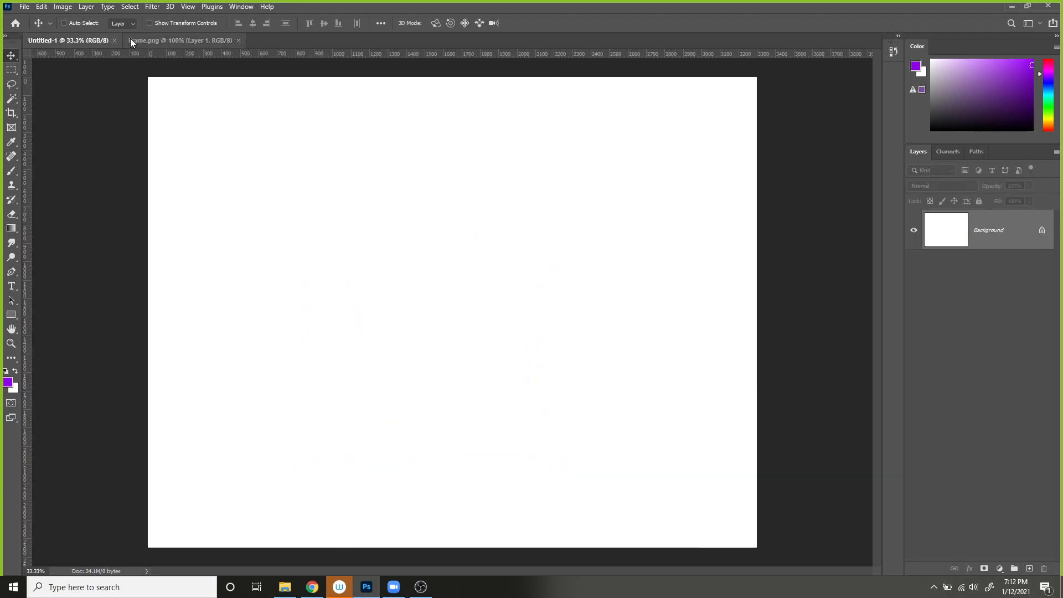
left_click(145, 38)
left_click(74, 38)
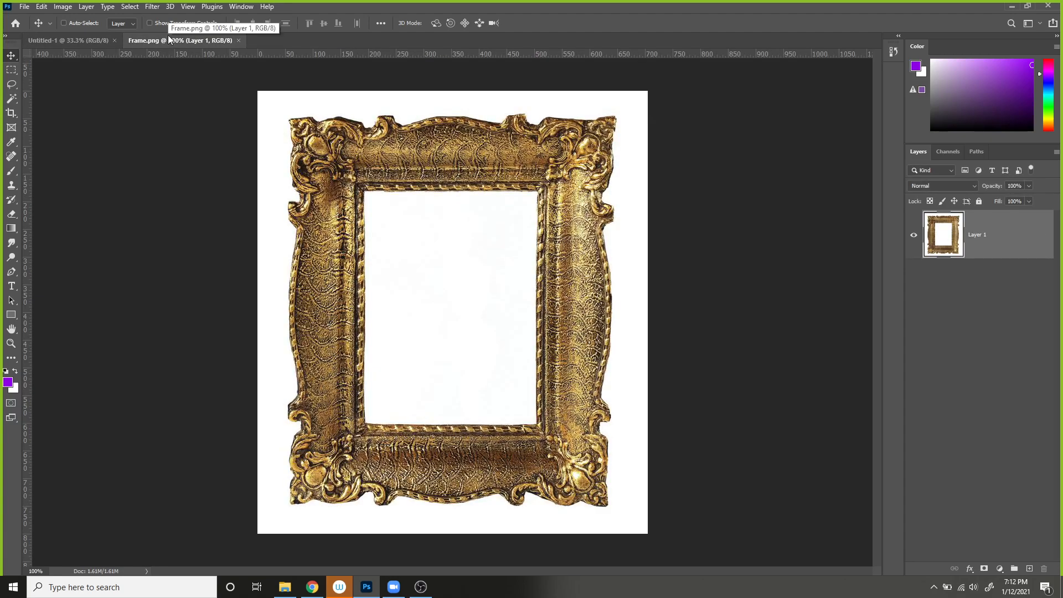
mouse_move(161, 42)
left_mouse_down()
mouse_move(169, 95)
mouse_move(150, 41)
left_mouse_up()
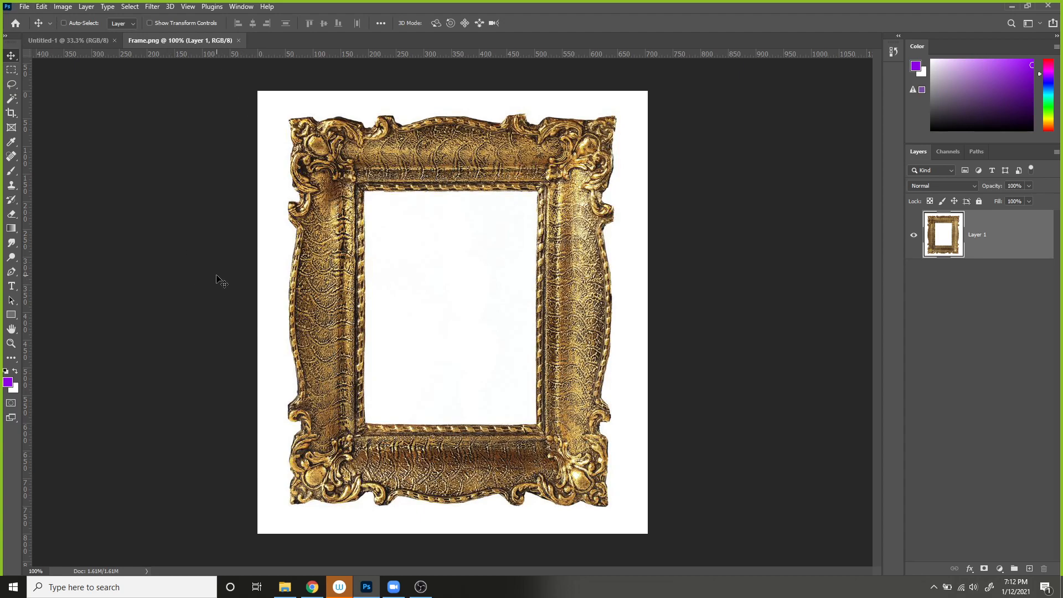
- Place the Crown file from the Downloads folder directly onto the Untitled-1 canvas
left_click(286, 589)
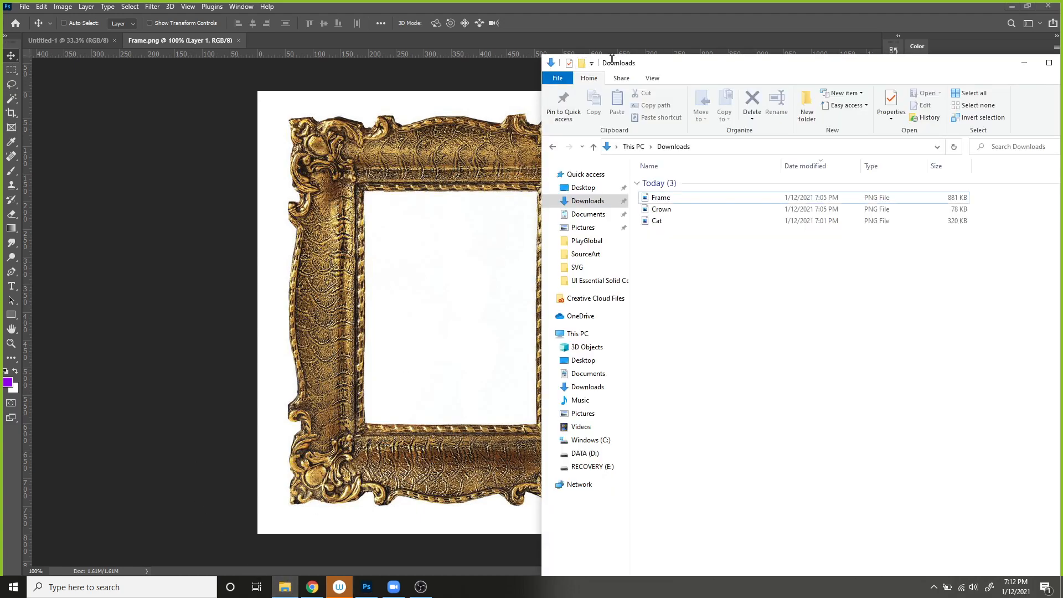
left_click(85, 41)
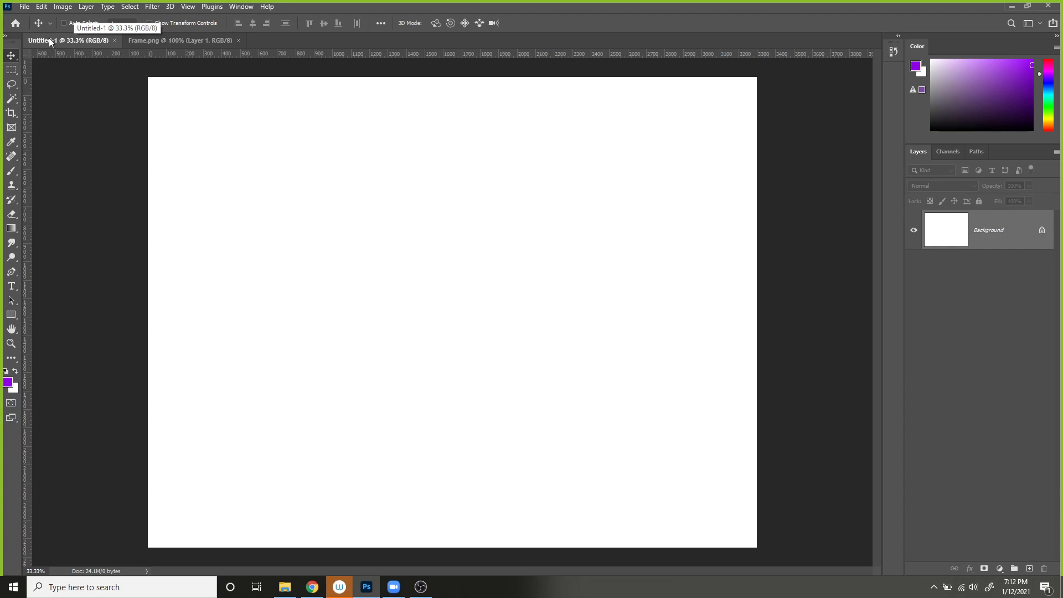
left_click(285, 587)
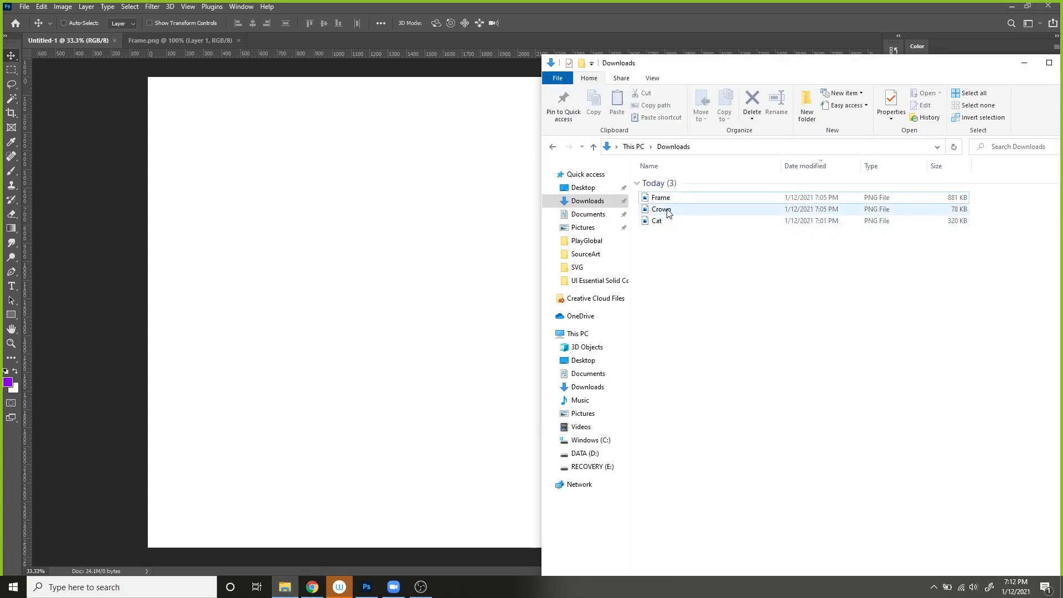
left_click_drag(667, 212, 416, 277)
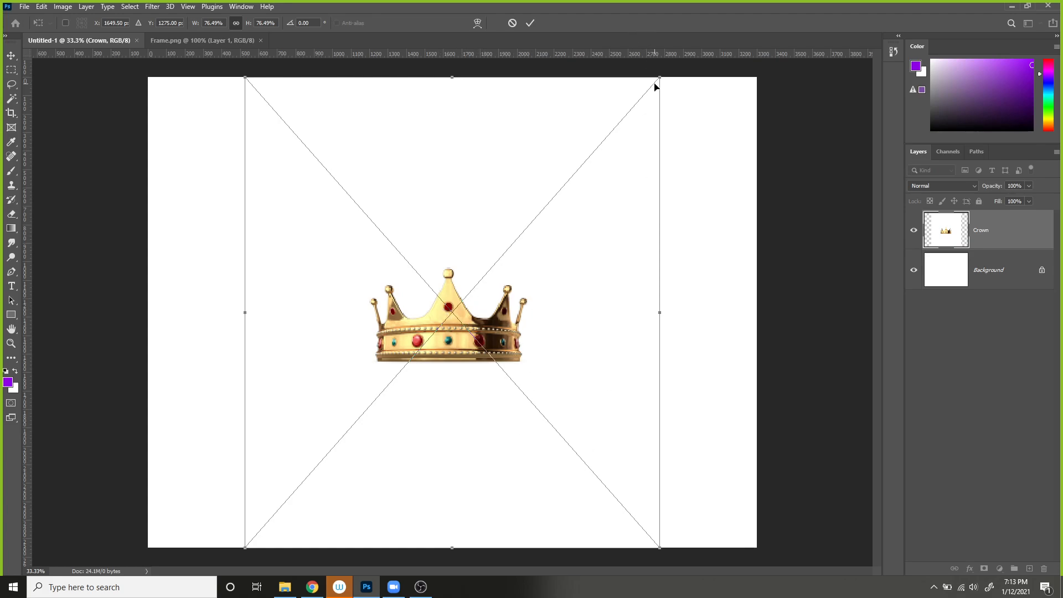
- Scale the placed crown proportionally to about 64% and commit the placement
left_click_drag(658, 79, 473, 202)
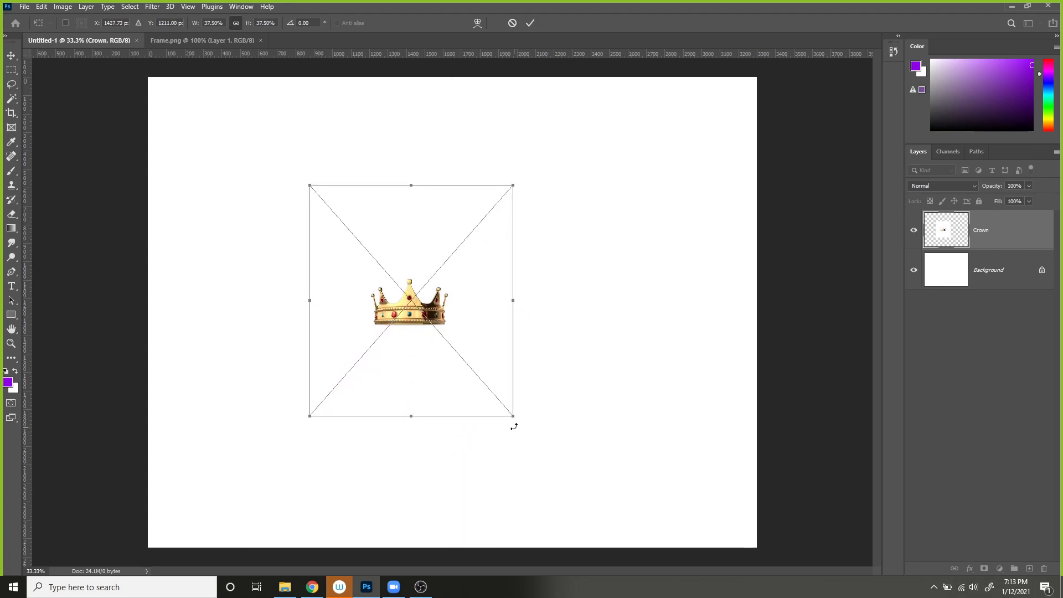
left_click_drag(510, 419, 602, 515)
left_click_drag(308, 186, 257, 119)
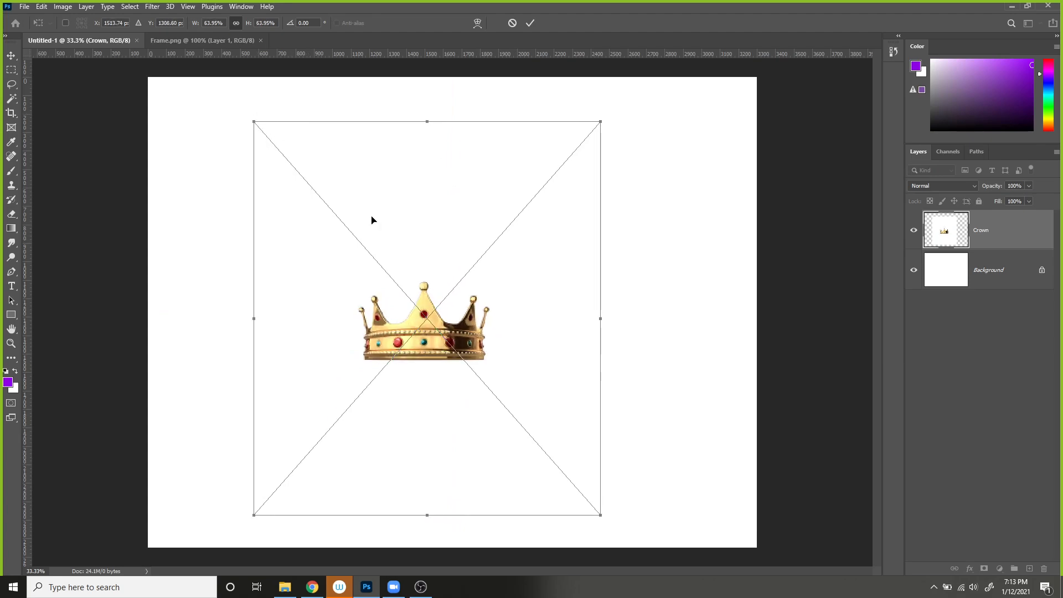
key("Return")
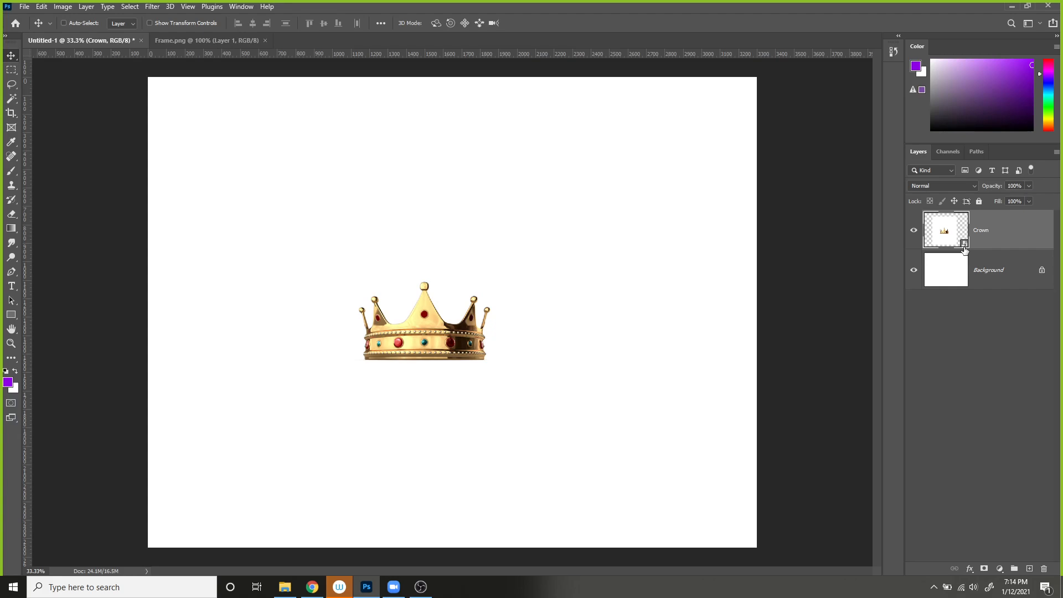
- Rasterize the Crown layer and delete it from Untitled-1
right_click(998, 231)
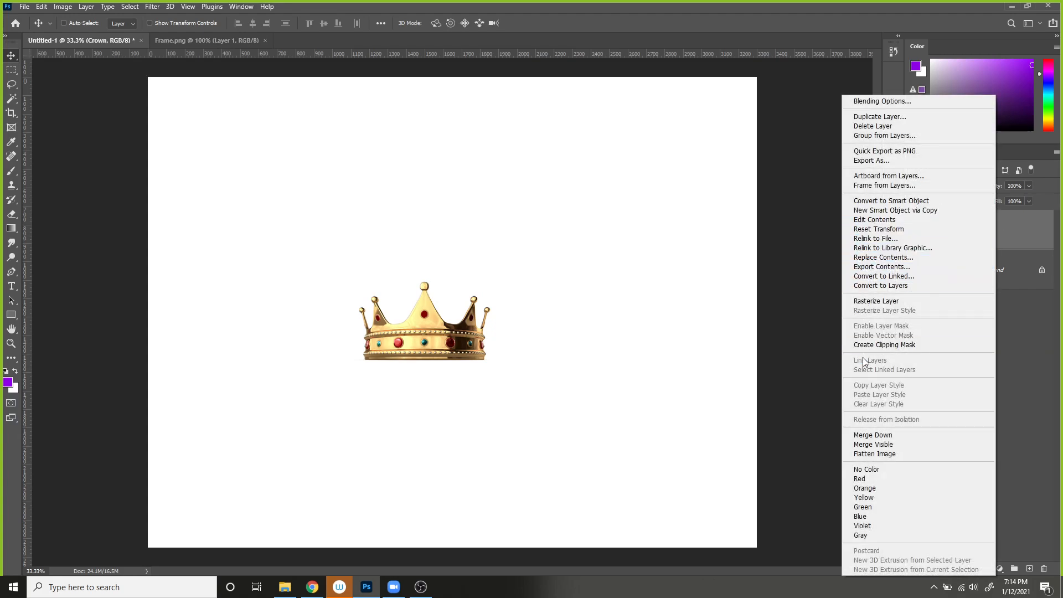
left_click(873, 302)
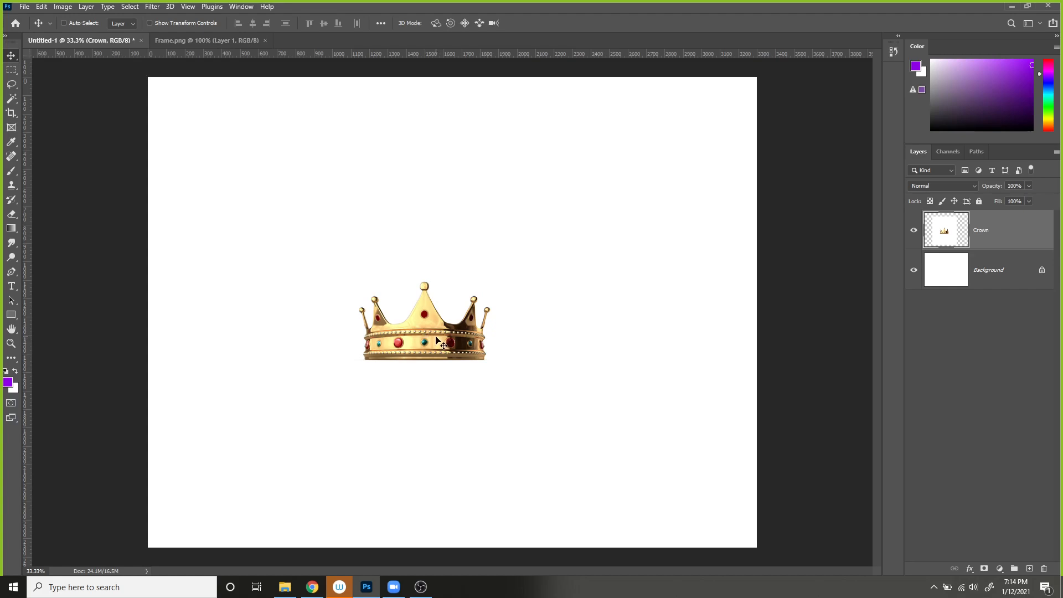
key("Delete")
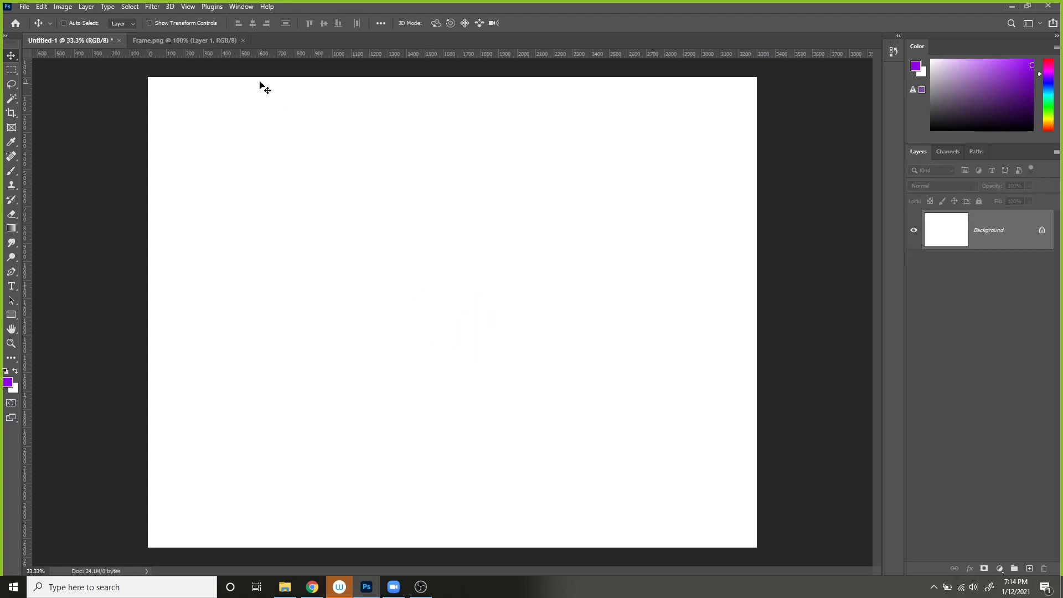
- Float the Frame.png window, copy the frame image near the centre of the Untitled-1 canvas, and close Frame.png
left_click(179, 40)
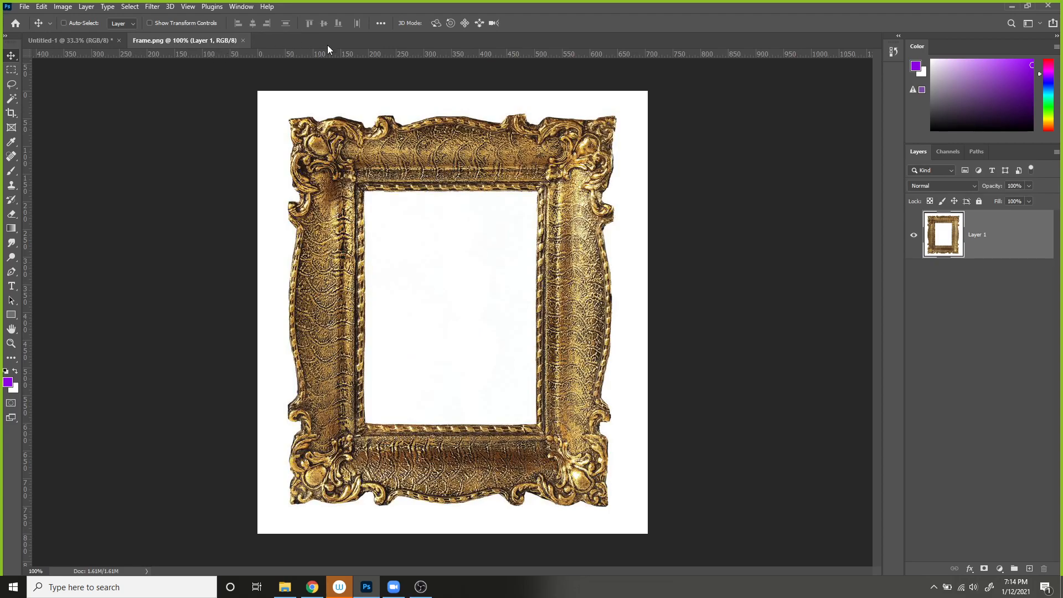
left_click_drag(452, 114, 666, 185)
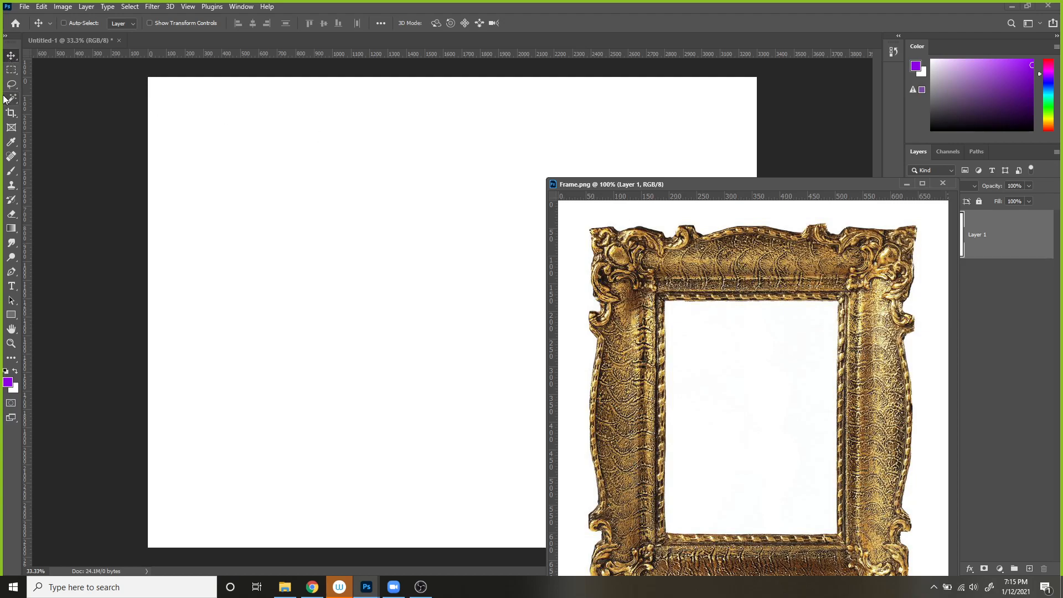
left_click_drag(738, 253, 436, 215)
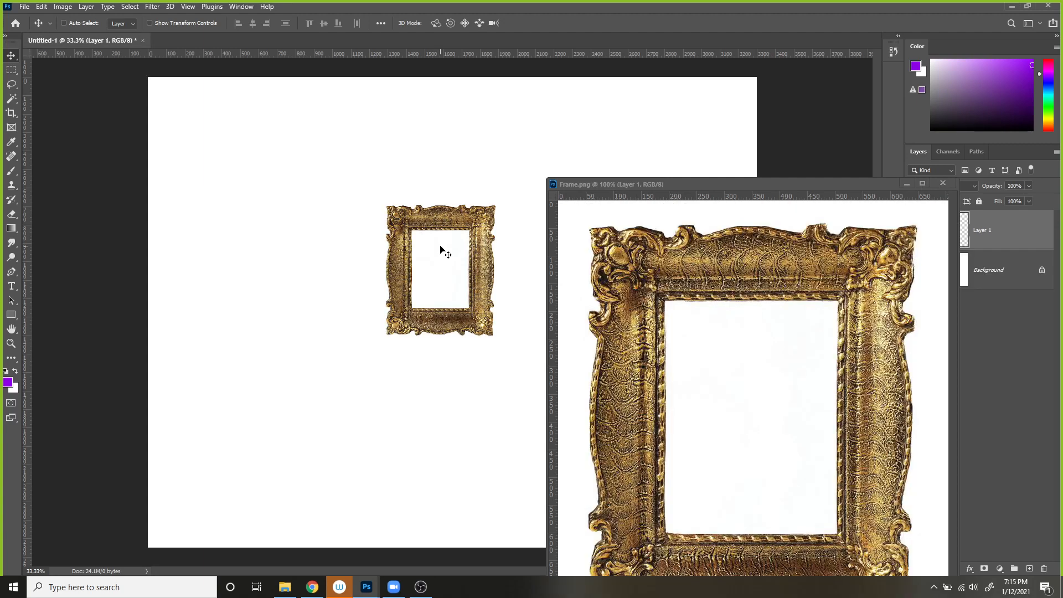
left_click_drag(688, 185, 693, 152)
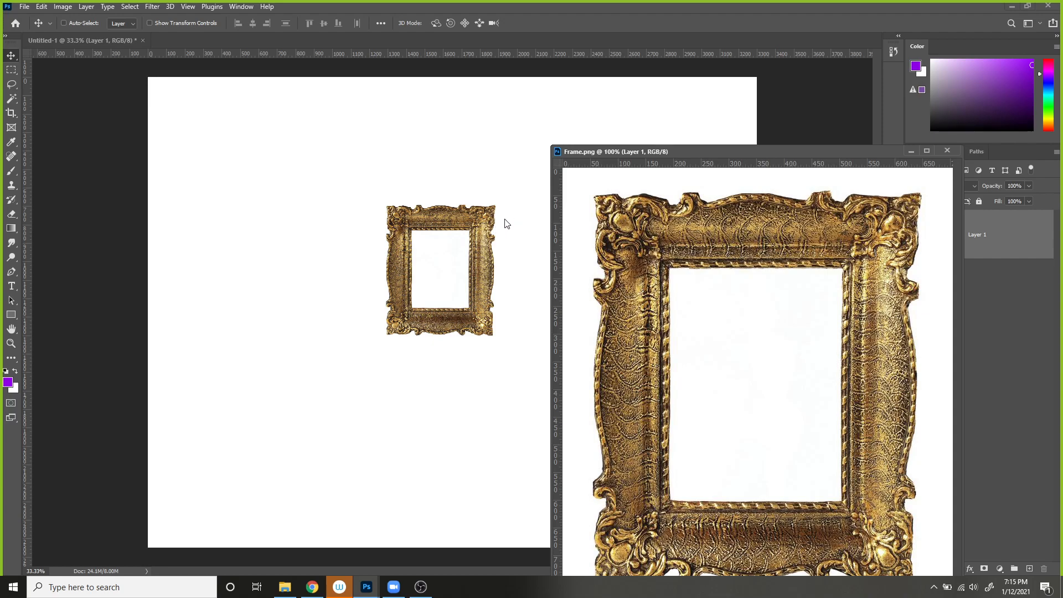
left_click(947, 151)
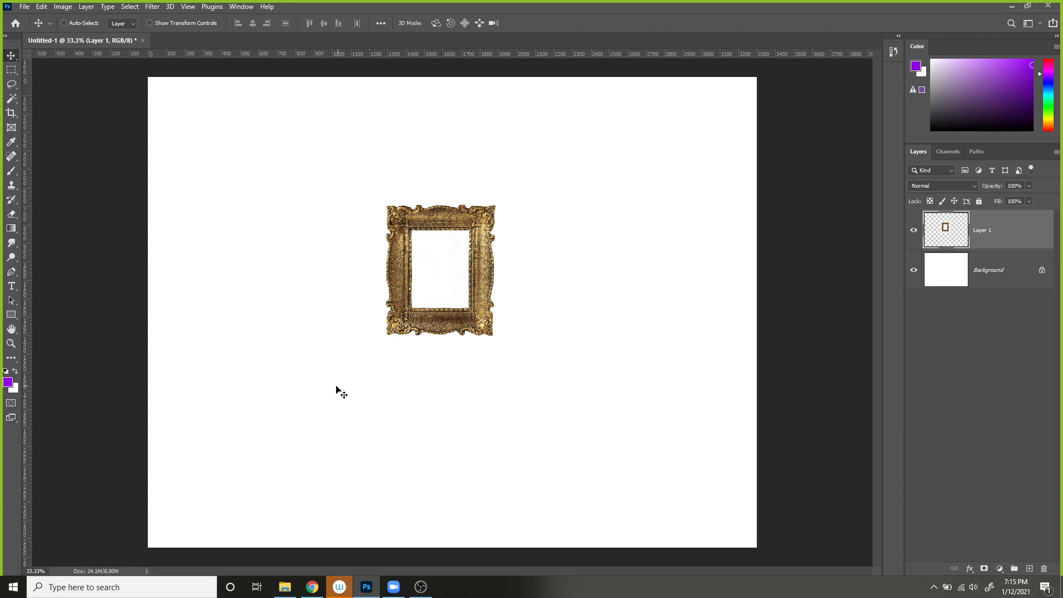
- Open the Crown file from the Downloads folder as a separate document
left_click(287, 592)
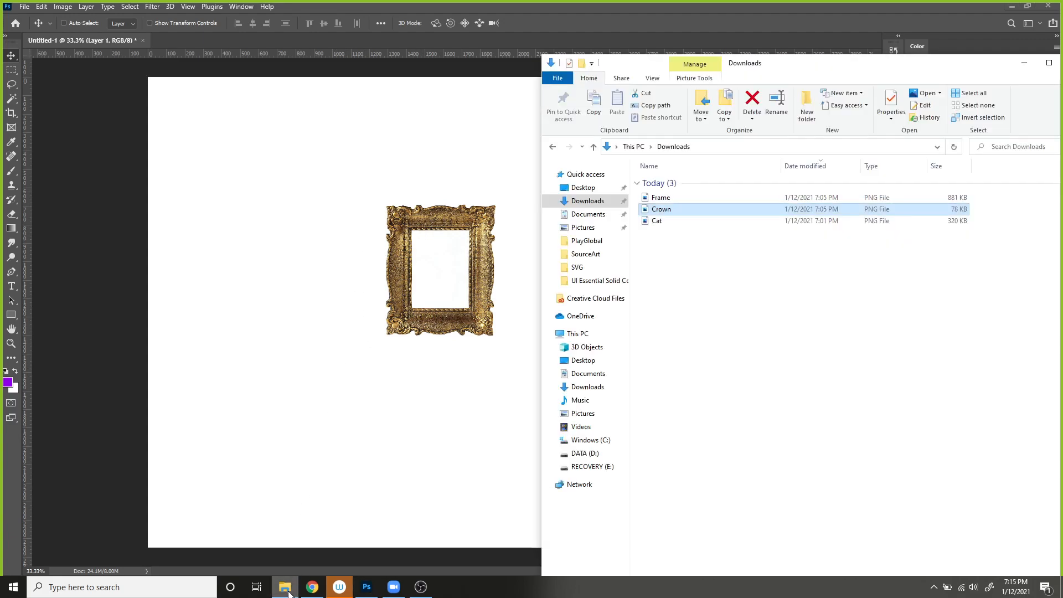
left_click_drag(661, 213, 341, 39)
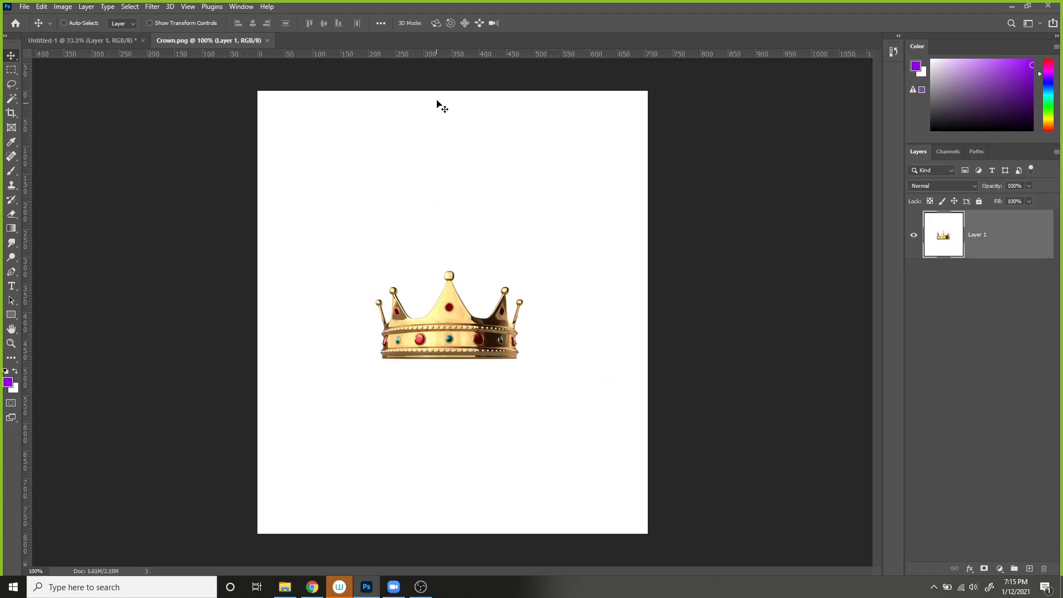
- Open the Cat PNG file from the Downloads folder as a separate document
key("alt+Tab")
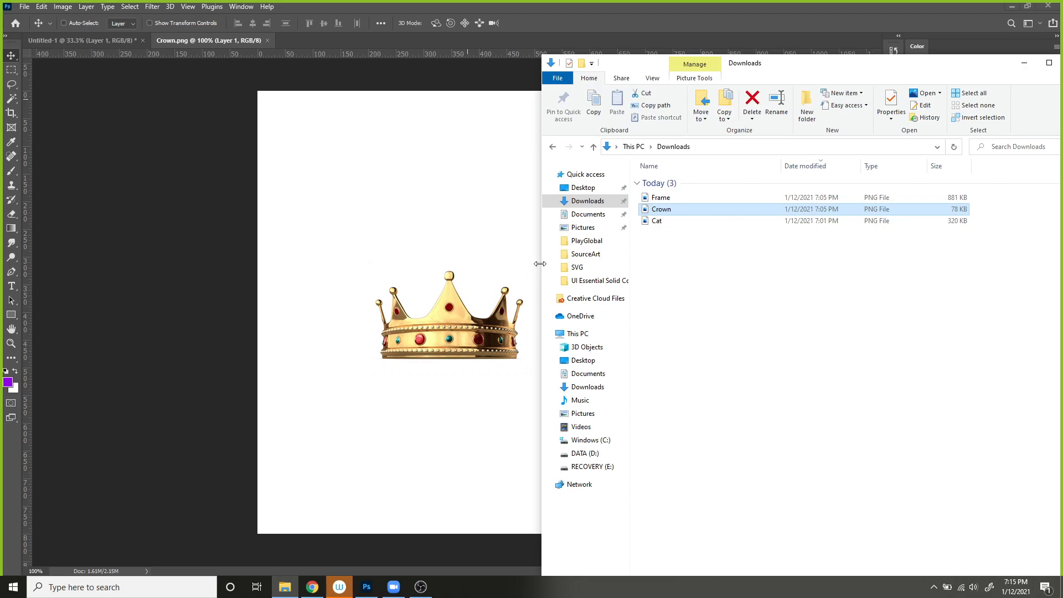
left_click(656, 224)
left_click_drag(657, 224, 746, 261)
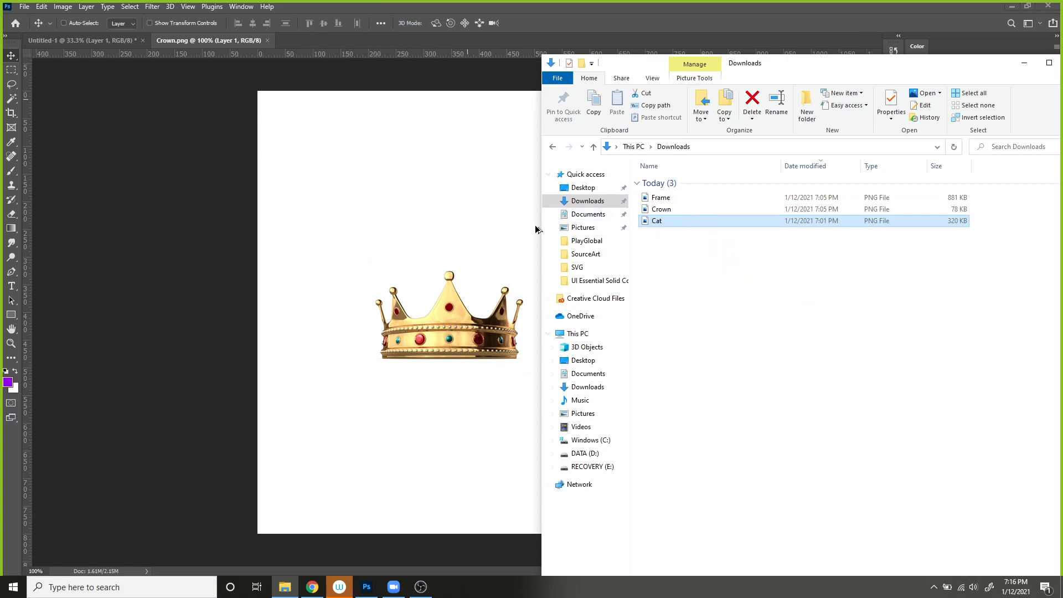
left_click(28, 7)
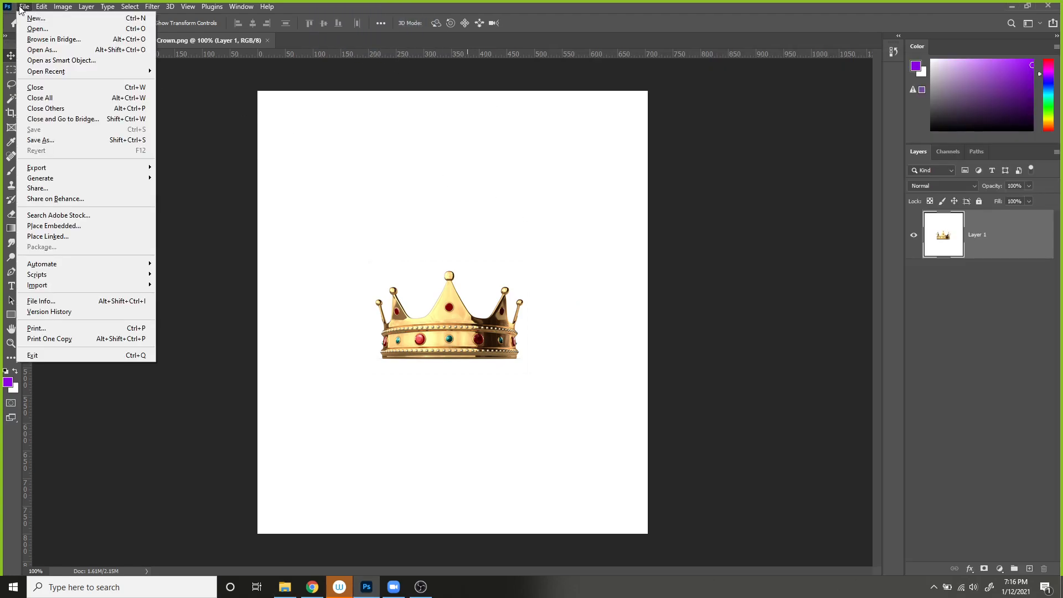
left_click(30, 28)
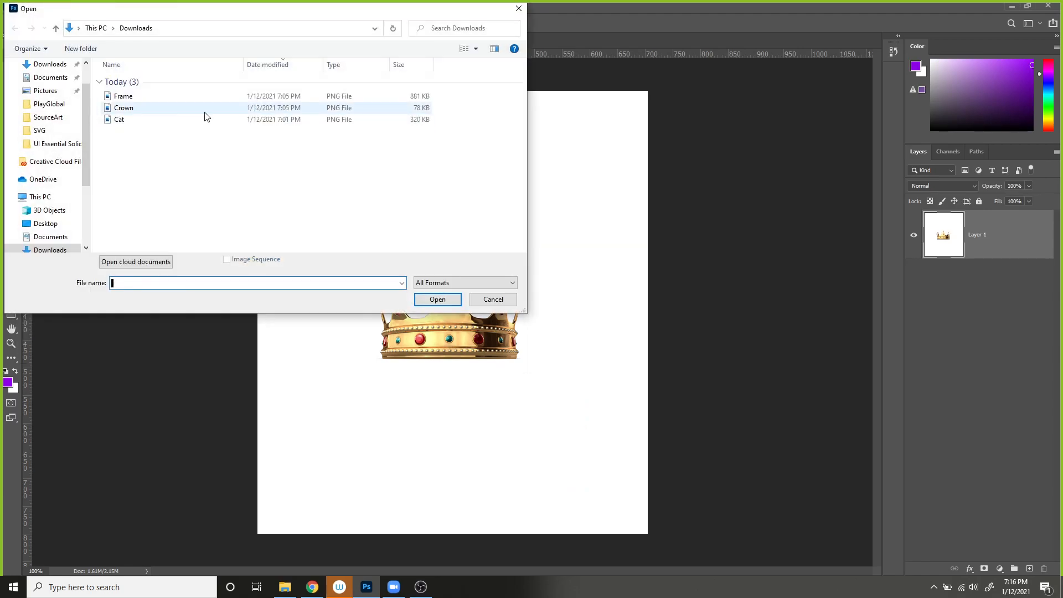
left_click(138, 120)
left_click(437, 300)
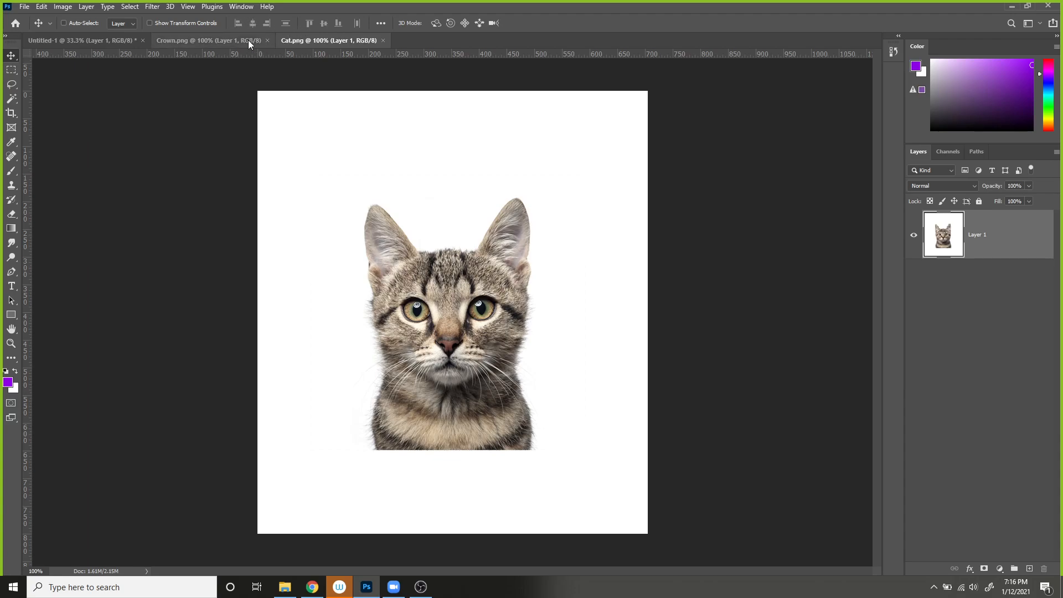
- Float the Crown.png and Cat.png windows, copy the cat image into Untitled-1 over the frame's left part, and close Cat.png
left_click_drag(198, 42, 554, 195)
left_click_drag(242, 37, 745, 140)
left_click_drag(852, 338, 381, 252)
left_click_drag(875, 137, 663, 112)
left_click(852, 115)
- Copy the crown image from the floating Crown.png window into Untitled-1 near the cat's head
left_click_drag(733, 222, 762, 128)
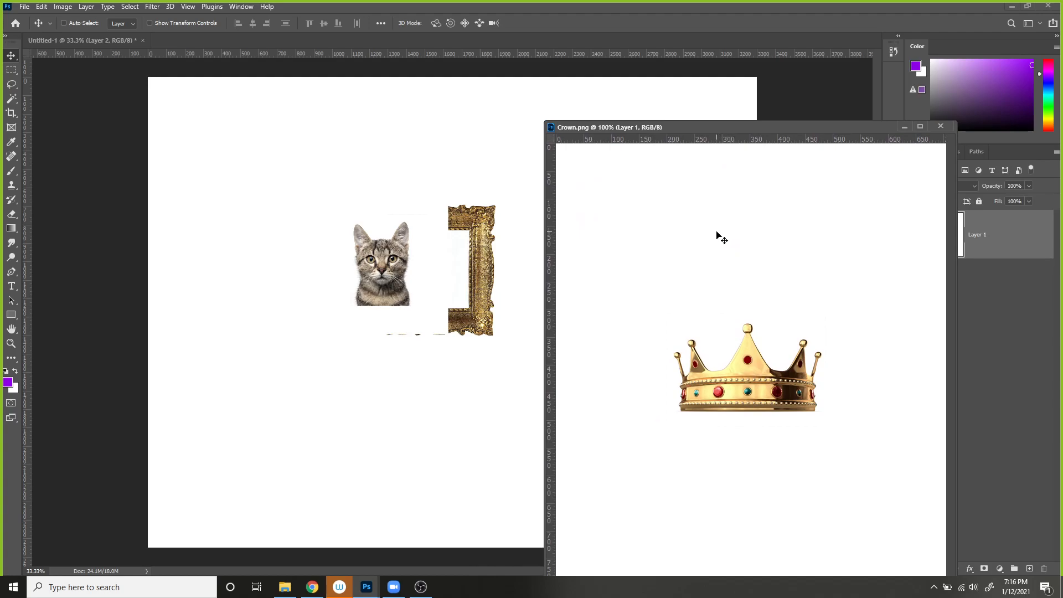
left_click_drag(715, 283, 404, 225)
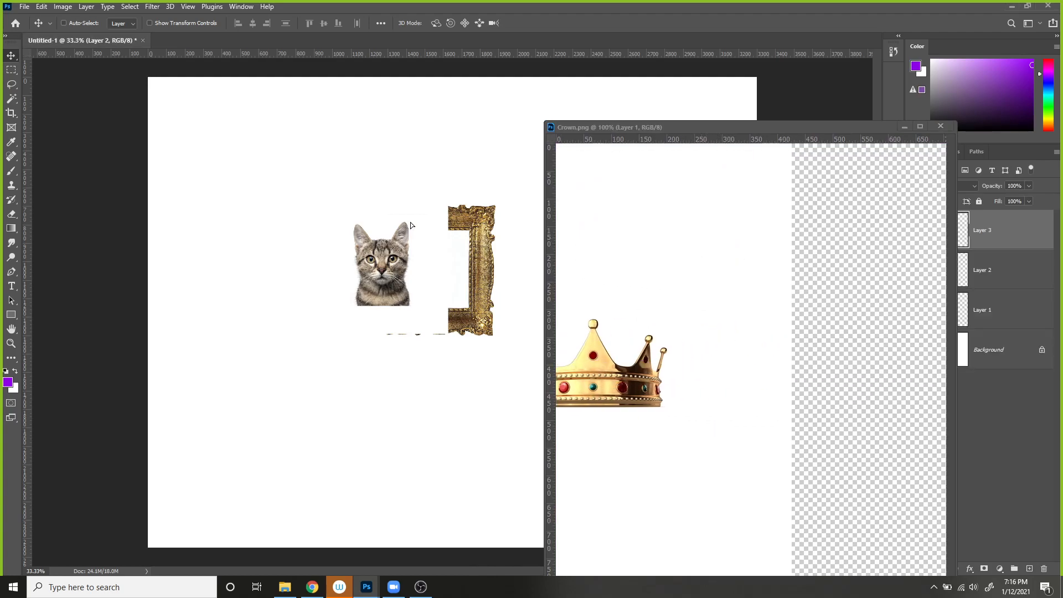
- Close Crown.png and spread the crown, cat and frame layers apart on the canvas, with the frame near the centre
left_click(940, 126)
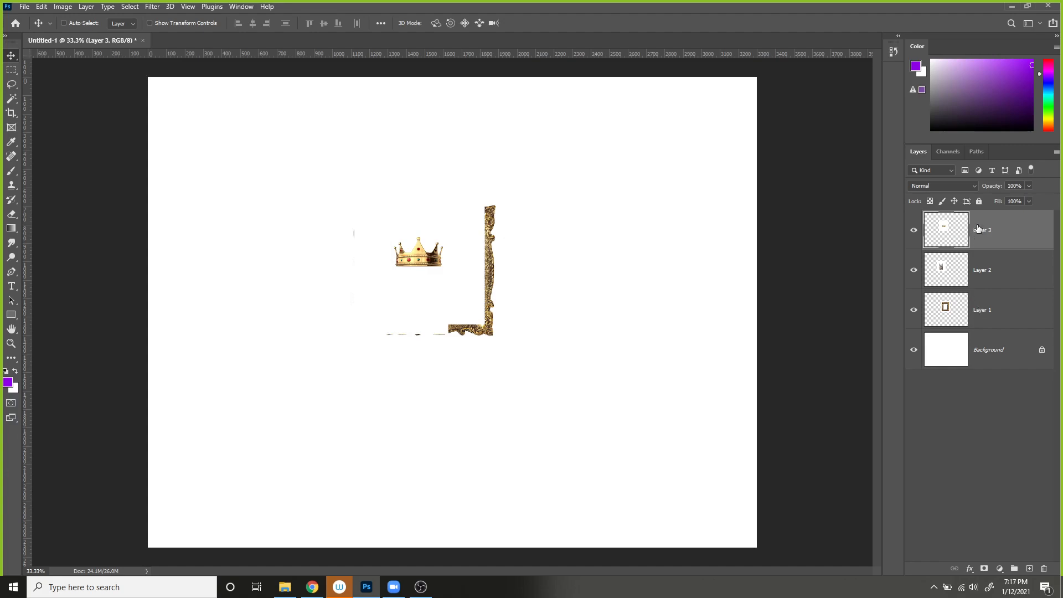
left_click_drag(435, 268, 607, 237)
left_click_drag(255, 261, 354, 275)
left_click(986, 270)
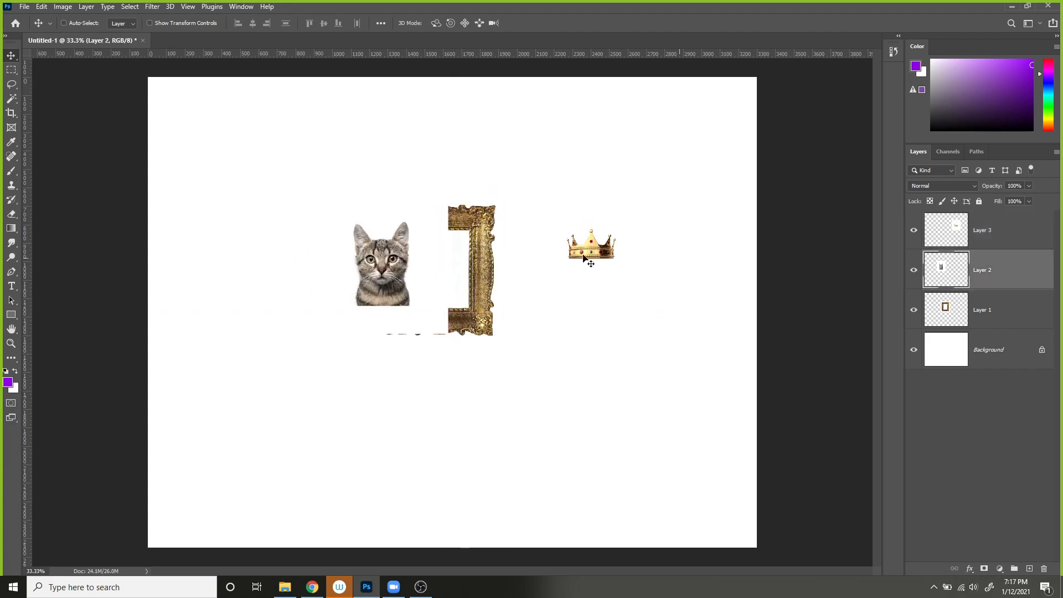
left_click_drag(371, 222, 307, 158)
left_click(1006, 313)
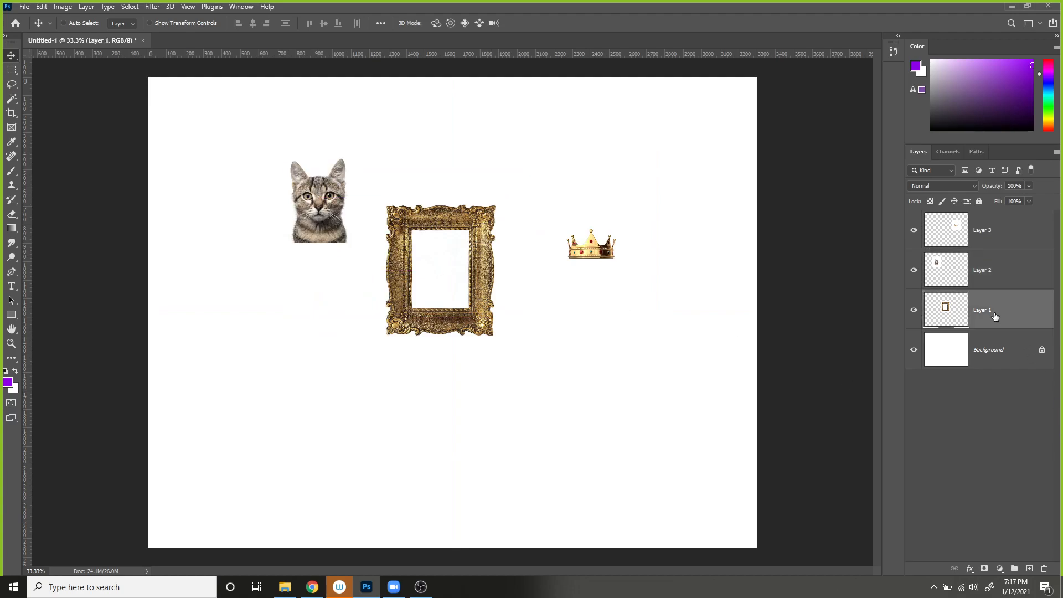
left_click_drag(428, 245, 450, 305)
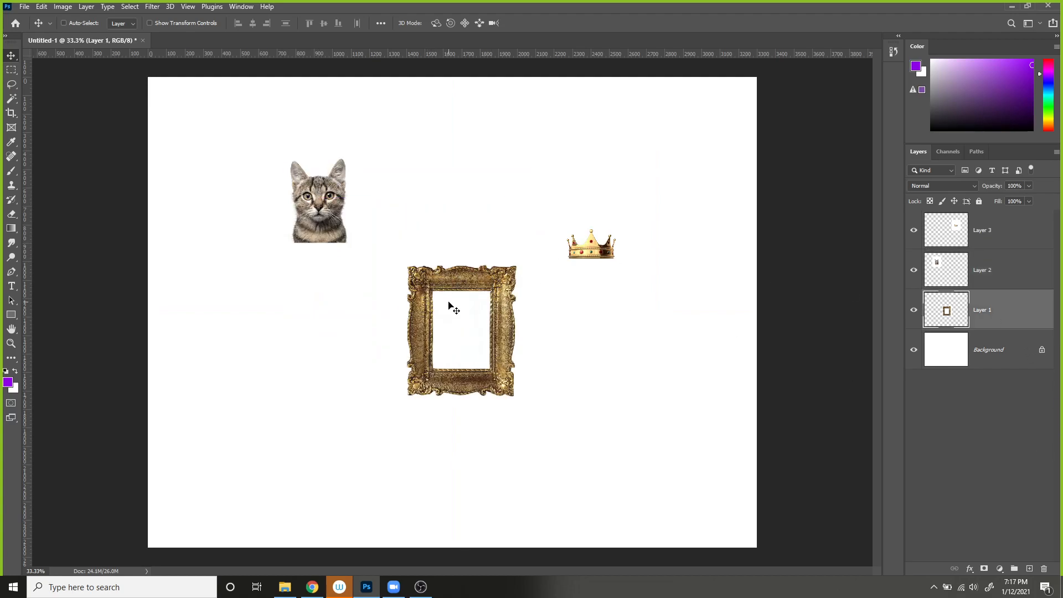
left_click_drag(289, 173, 284, 145)
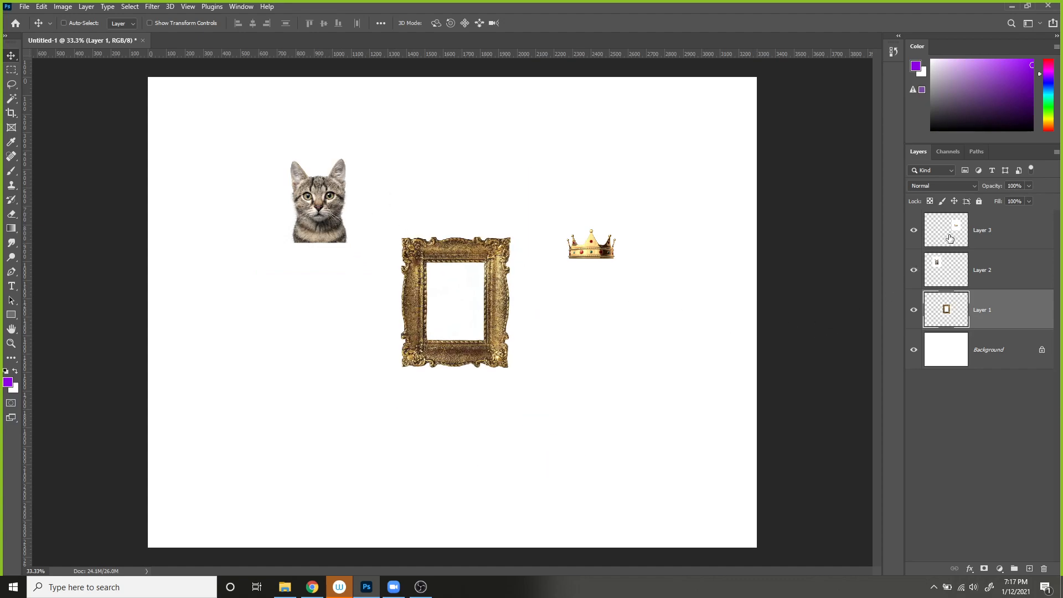
- Move the crown on Layer 3 beside the frame's upper-right corner and the cat on Layer 2 over its upper-left part
left_click(985, 227)
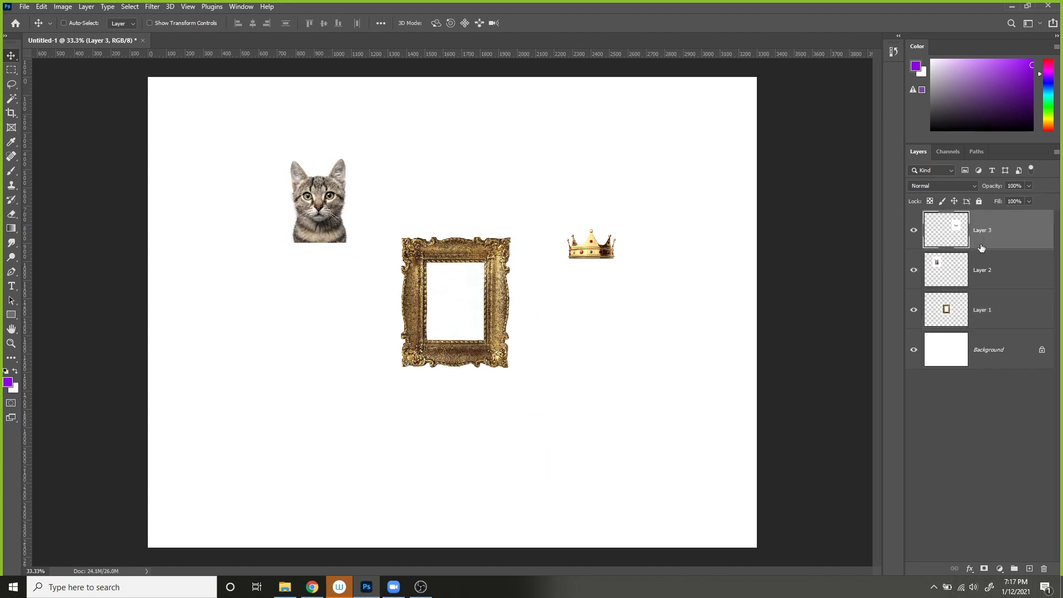
left_click_drag(593, 234, 452, 276)
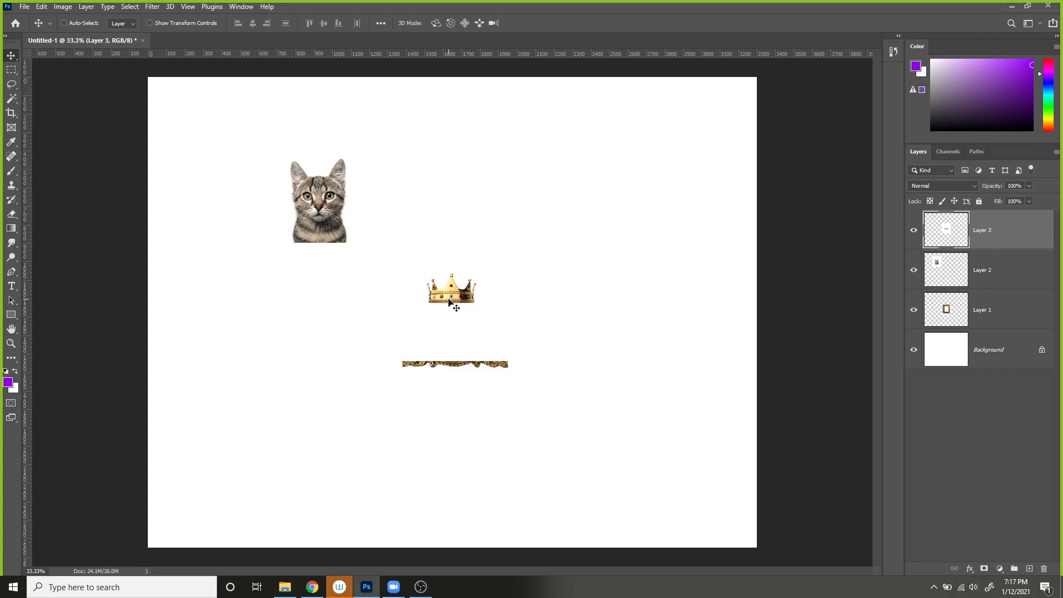
left_click_drag(466, 286, 546, 228)
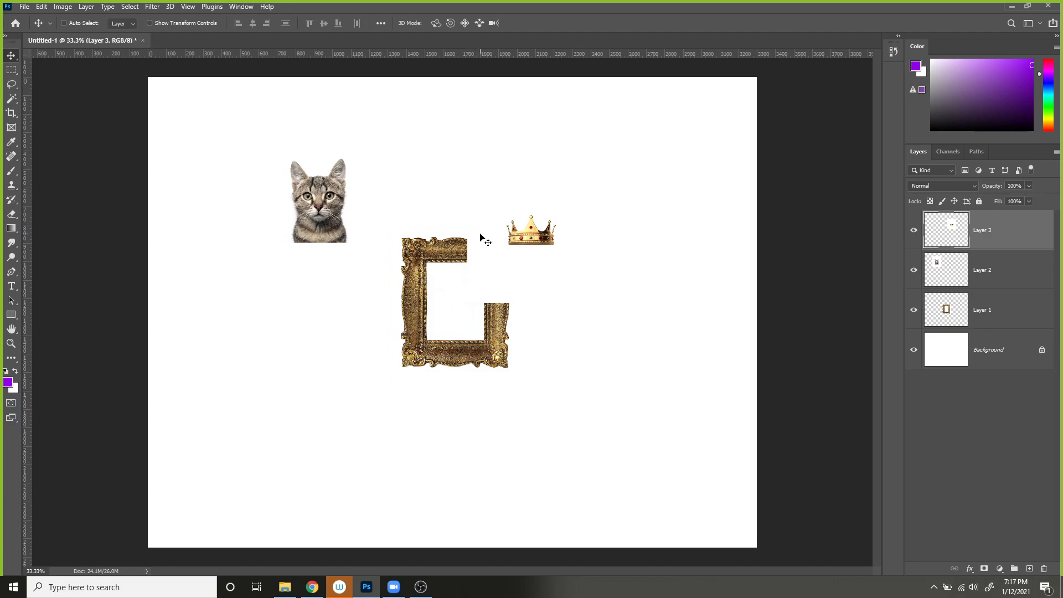
left_click(984, 280)
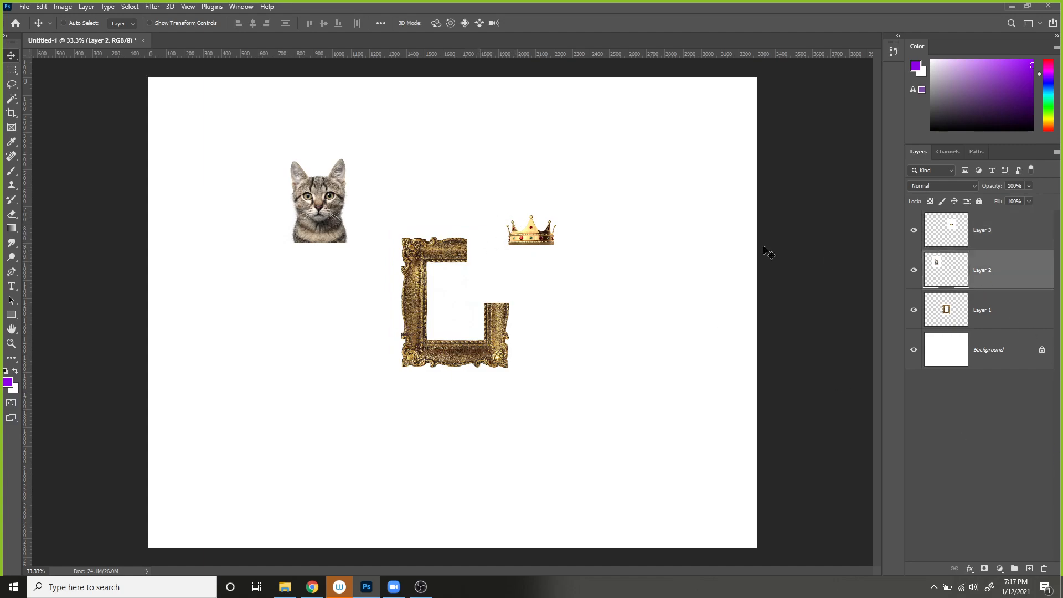
left_click_drag(340, 212, 430, 271)
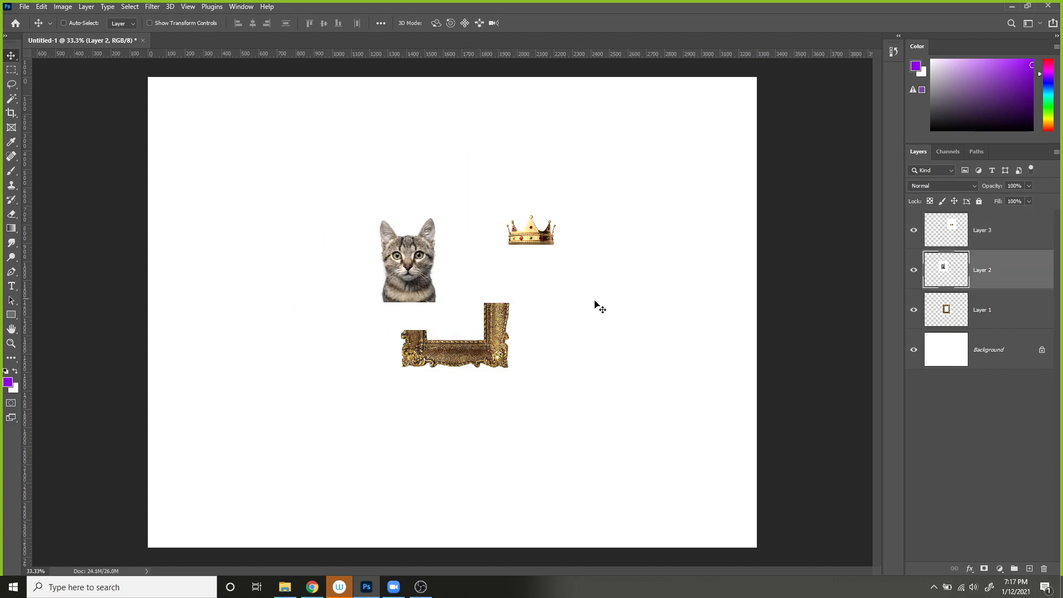
- Select Layer 1 and hide Layer 2 and Layer 3 so only the frame shows over the background
left_click_drag(914, 229, 914, 270)
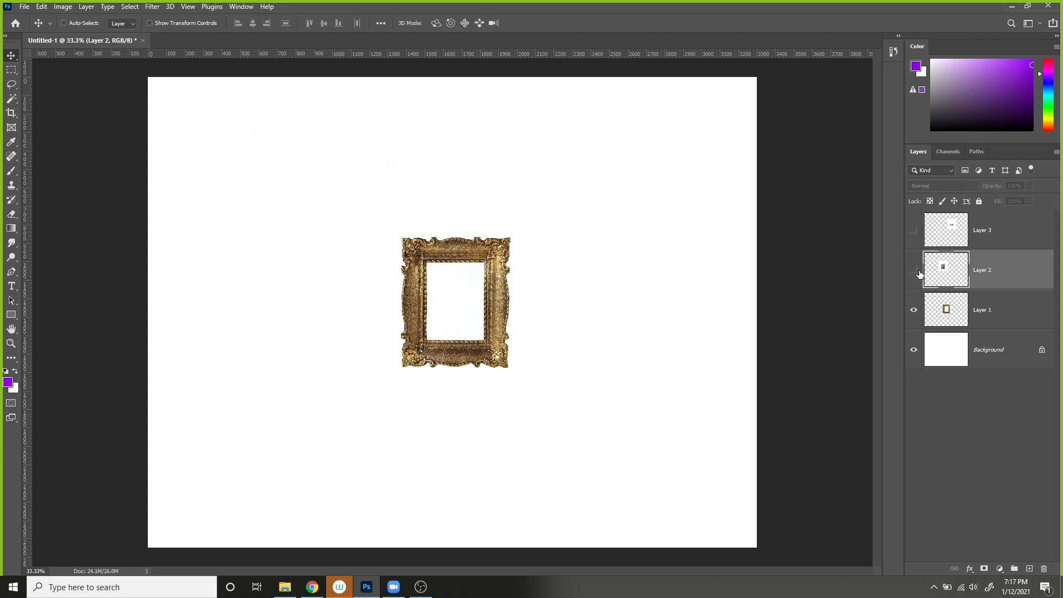
left_click_drag(918, 272, 913, 231)
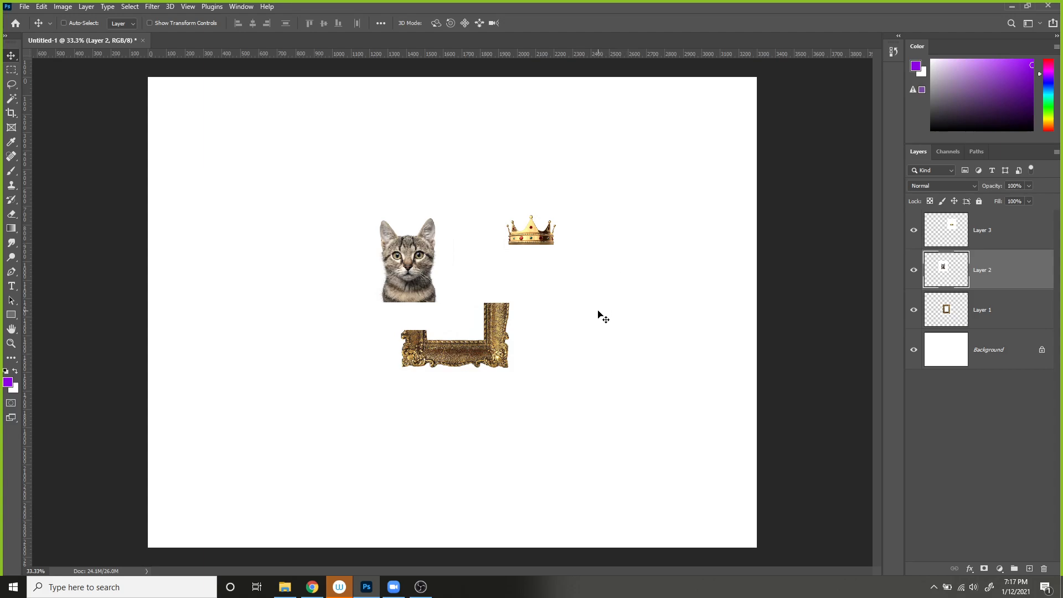
left_click(1009, 316)
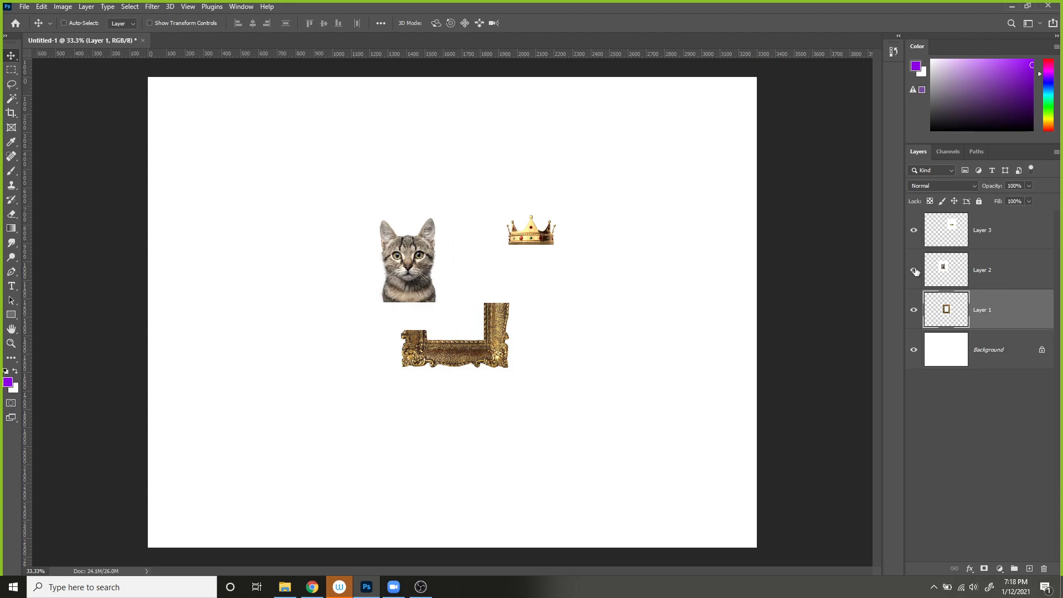
left_click_drag(914, 271, 906, 223)
left_click(913, 271)
left_click(914, 270)
left_click(913, 271)
left_click(911, 270)
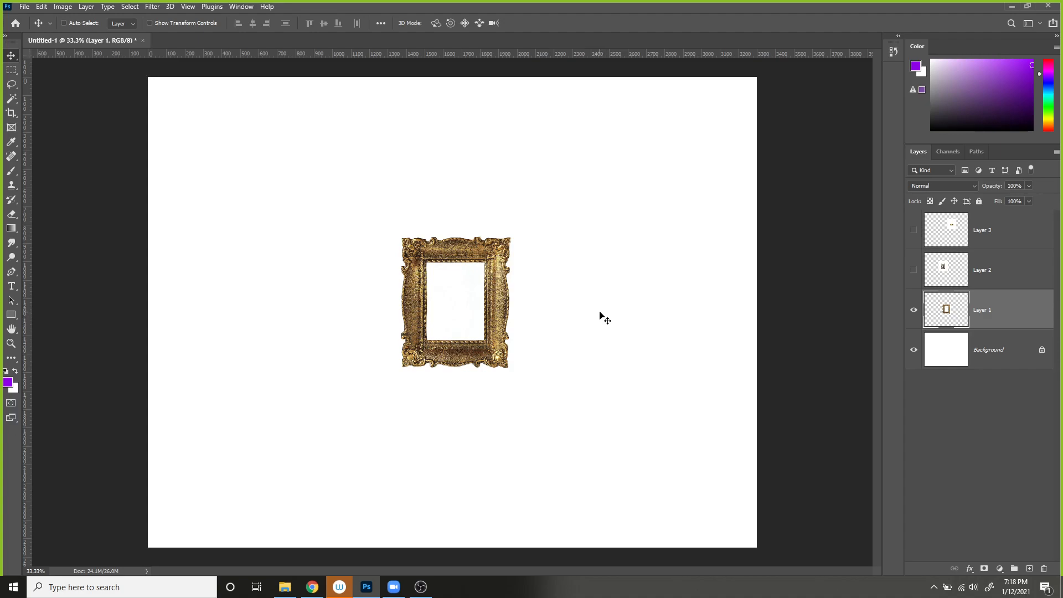
key("m")
left_click_drag(542, 244, 447, 337)
left_click(473, 342)
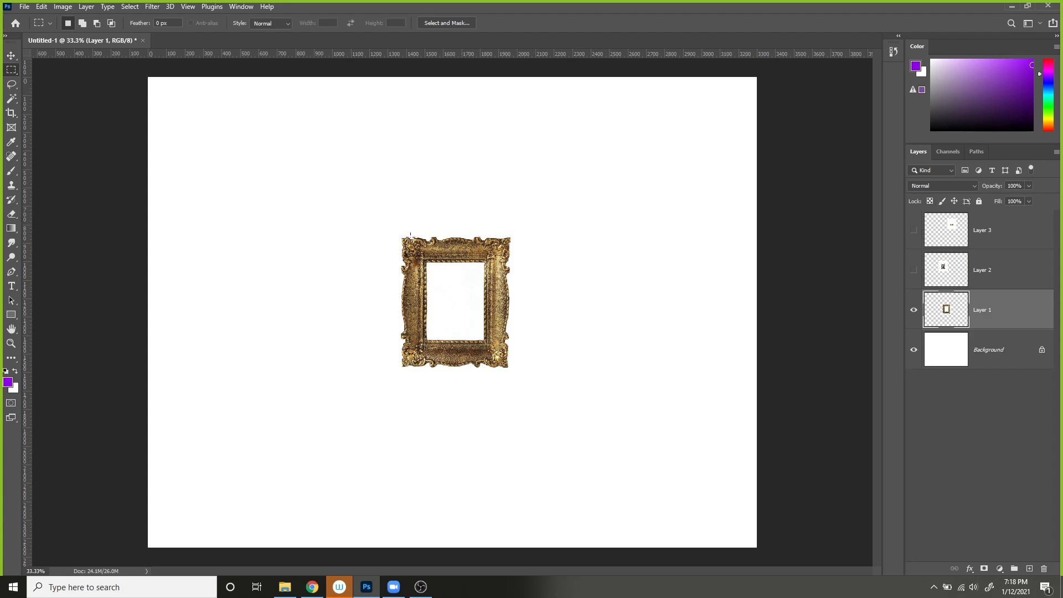
left_click(131, 6)
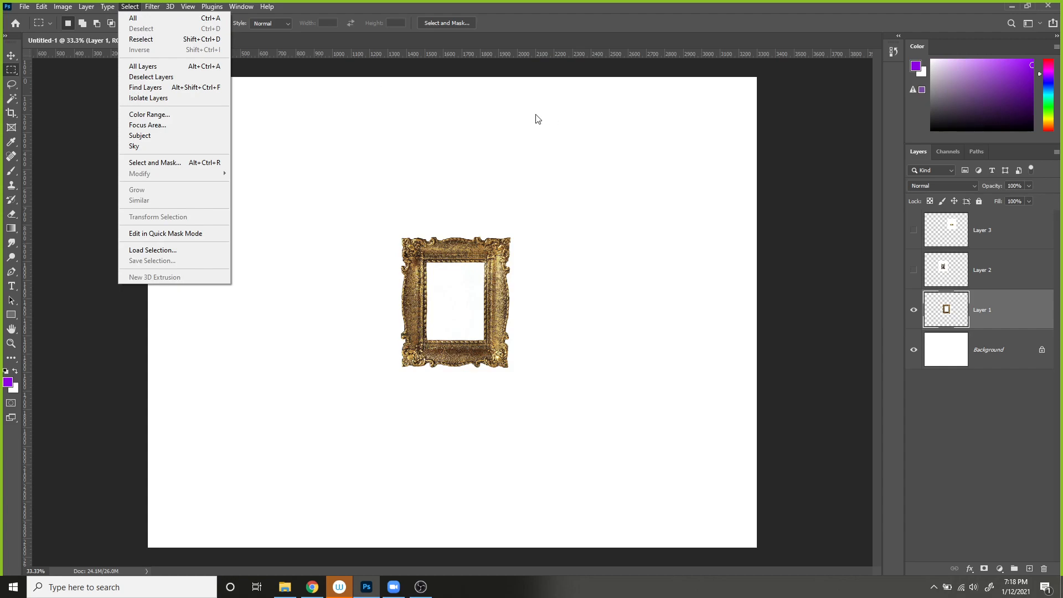
left_click(989, 309)
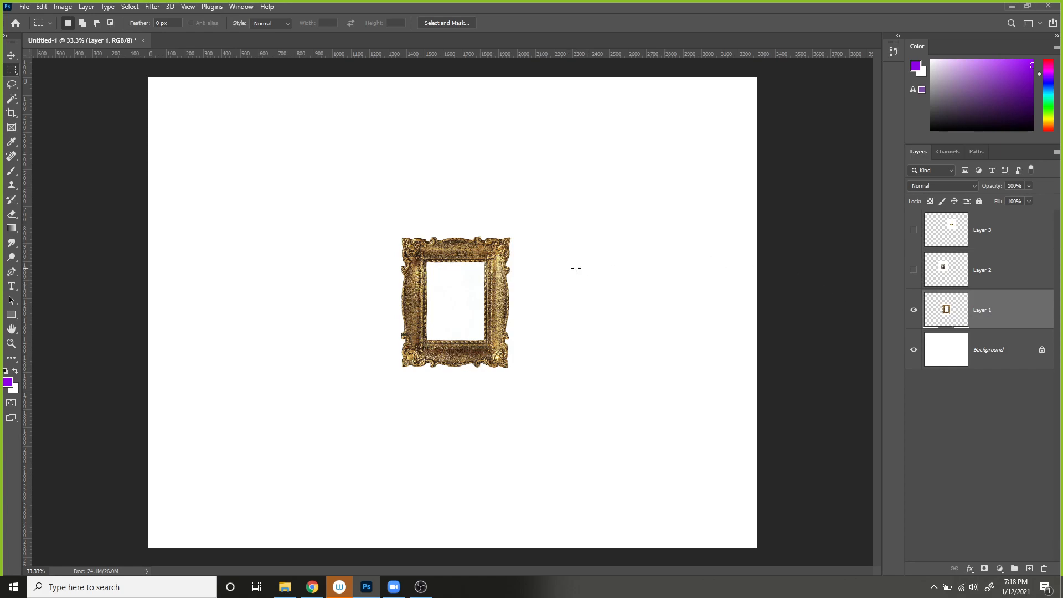
- Scale the frame on Layer 1 proportionally to about 261% and centre it horizontally on the canvas
key("ctrl+t")
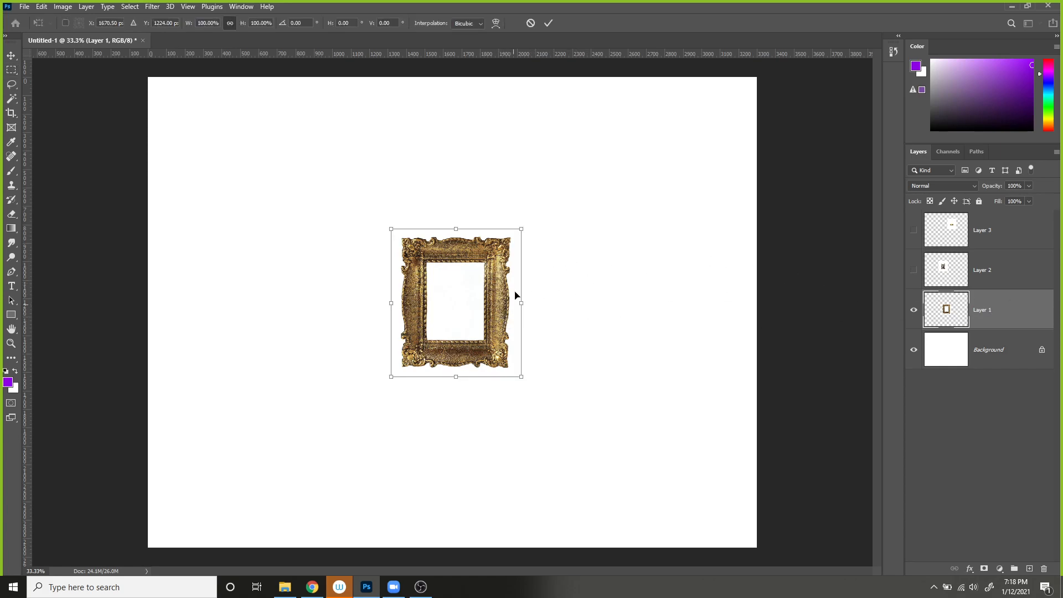
left_click_drag(521, 228, 621, 117)
left_click_drag(392, 375, 277, 505)
left_click_drag(545, 403, 554, 376)
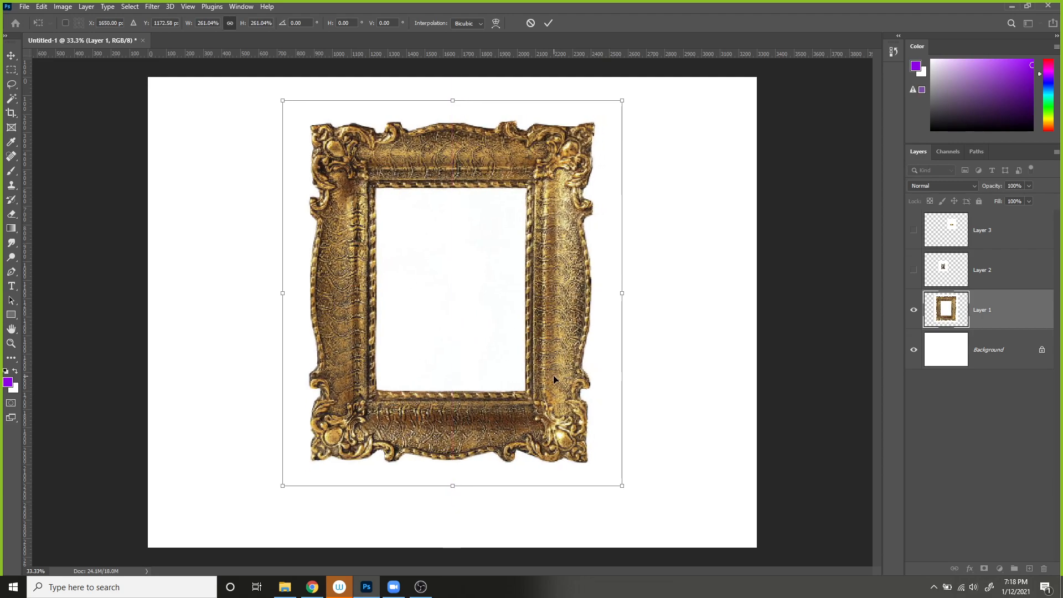
key("Return")
key("m")
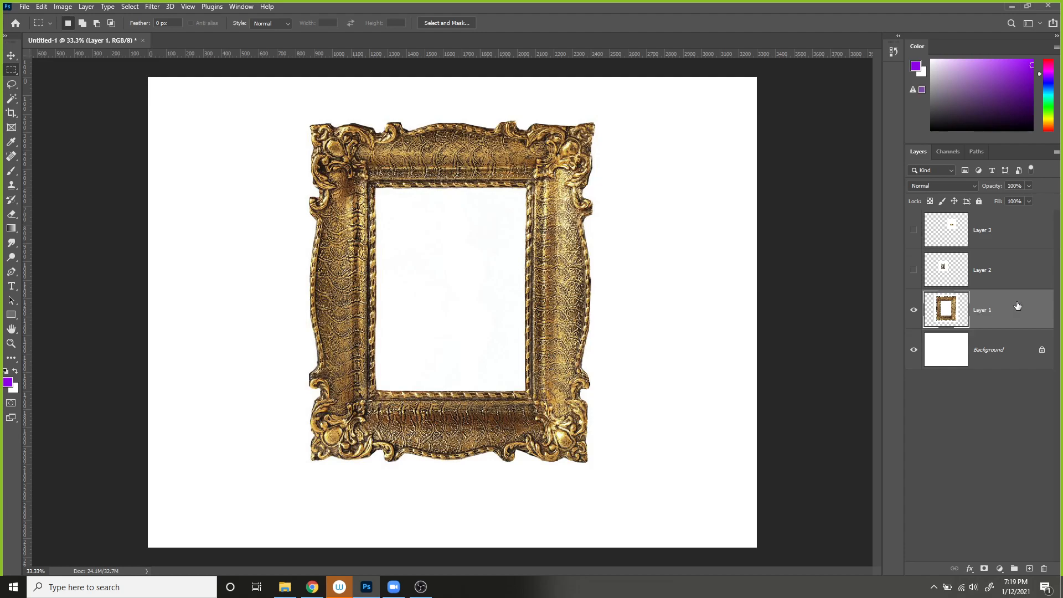
- Rename Layer 1 as Frame
double_click(982, 312)
type("Frame")
key("Return")
- Show Layer 2 and scale the cat proportionally to about 249% with Free Transform
left_click(915, 270)
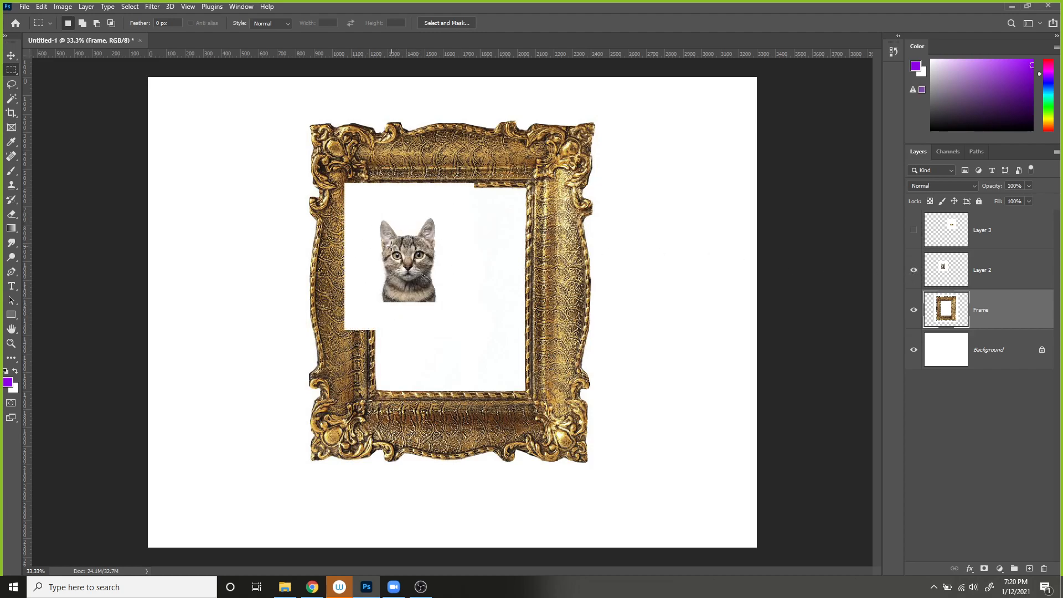
left_click(1001, 281)
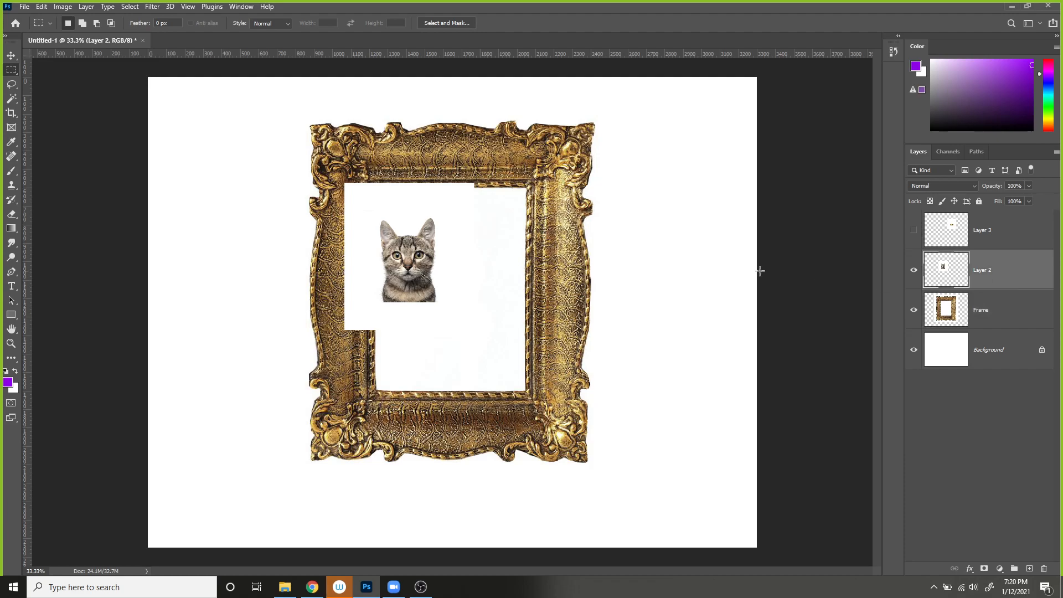
key("ctrl+t")
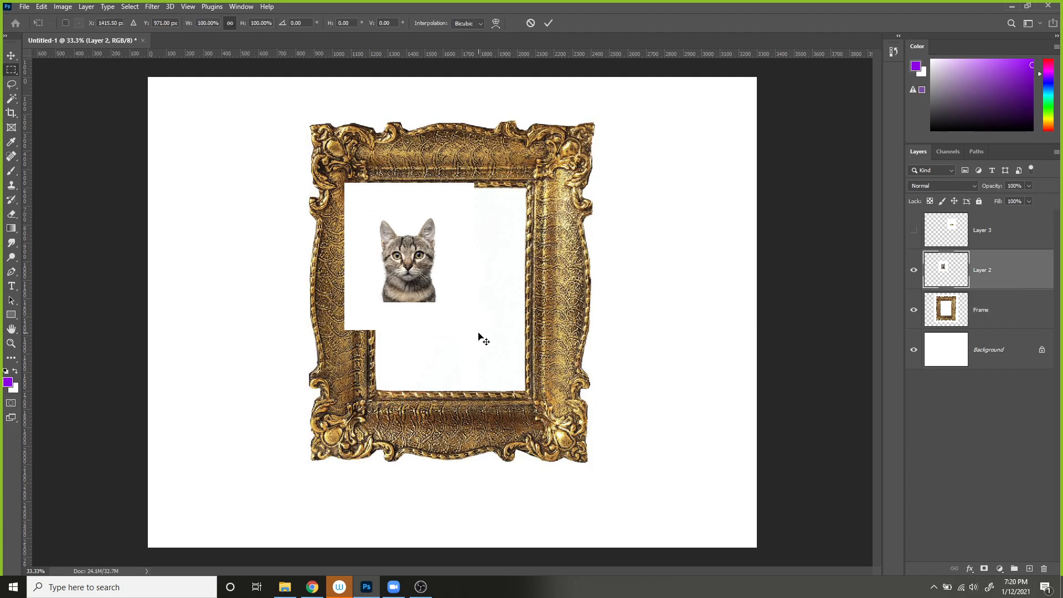
left_click_drag(476, 334, 568, 436)
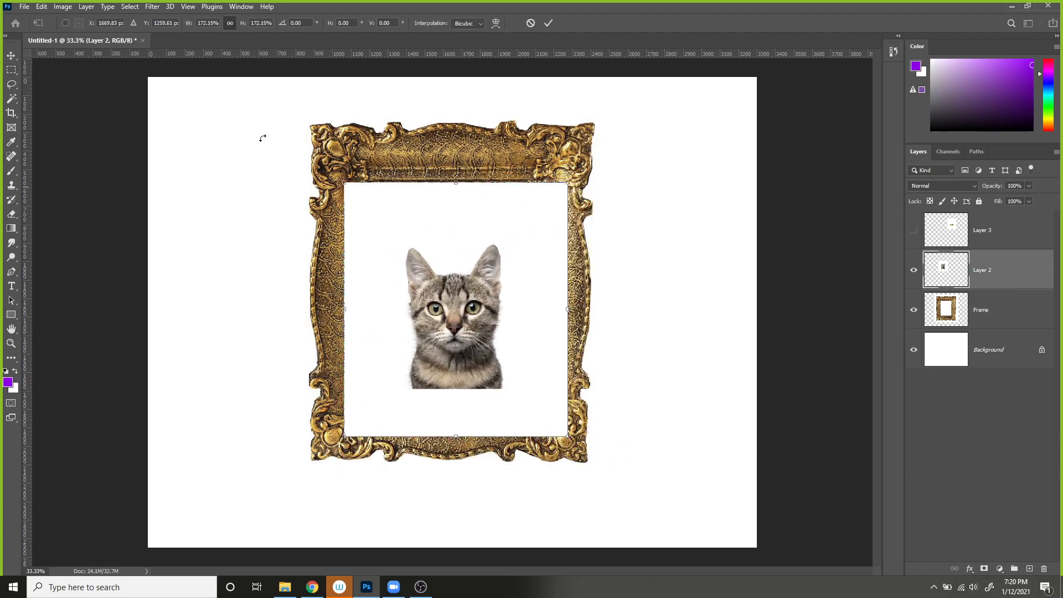
left_click_drag(342, 184, 282, 119)
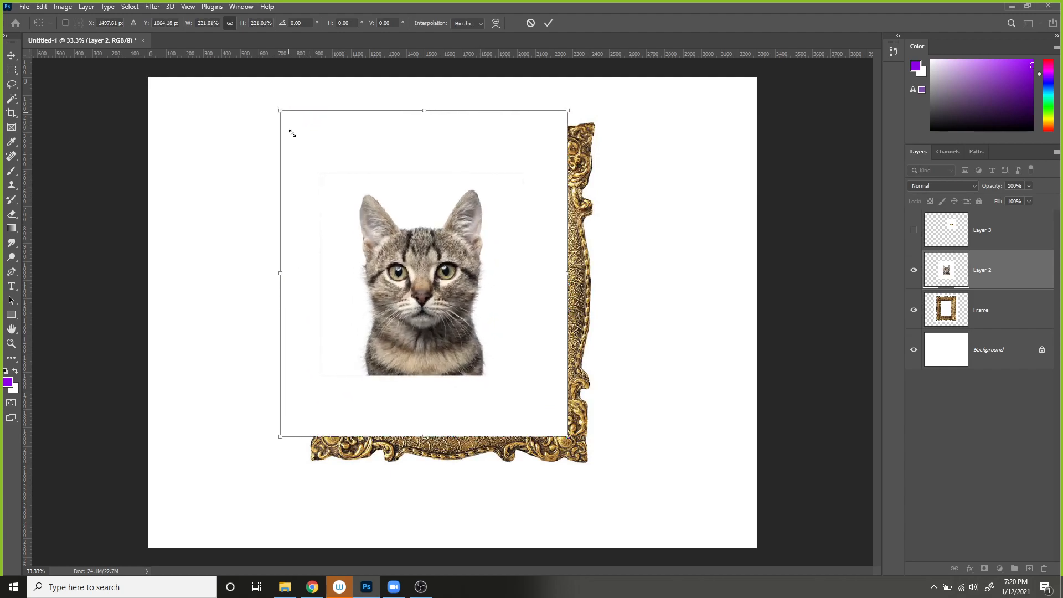
left_click_drag(571, 441, 598, 484)
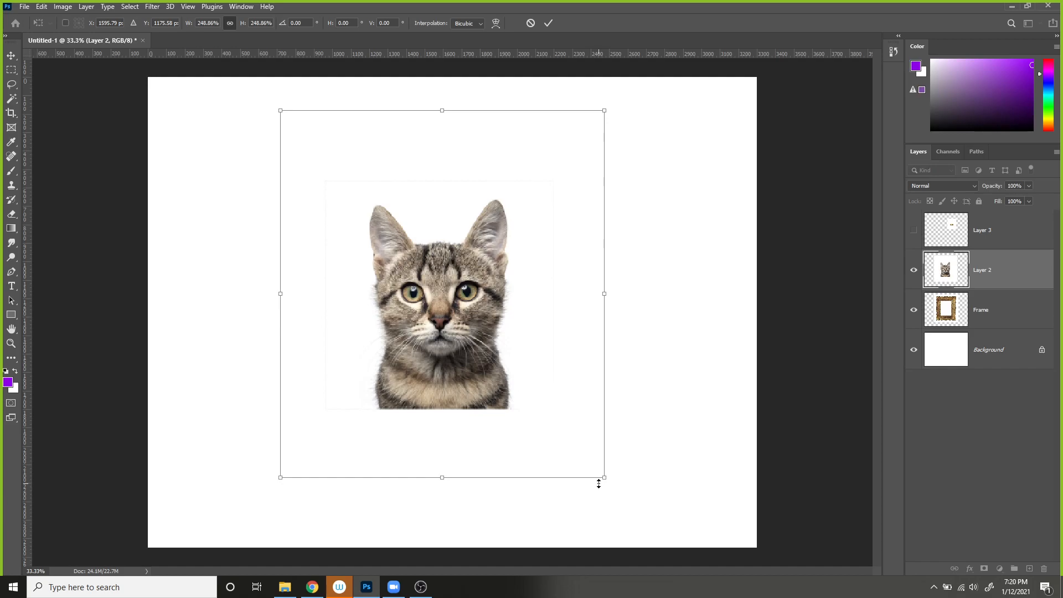
key("Return")
key("m")
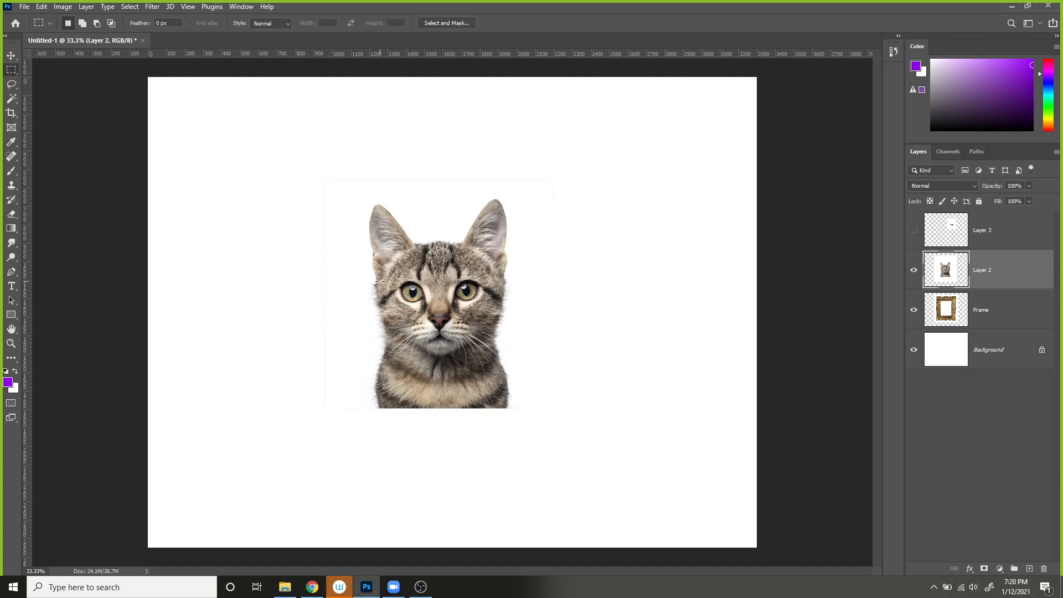
- Reposition the enlarged cat layer slightly to the right of the canvas centre, exposing the frame's left edge
key("v")
left_click_drag(349, 270, 360, 291)
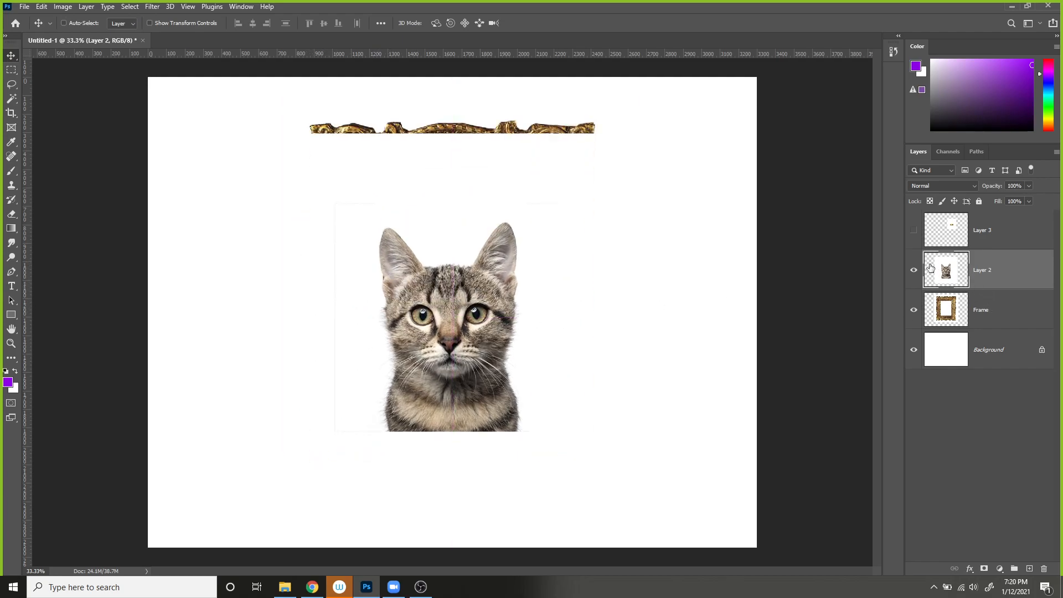
left_click_drag(515, 247, 635, 245)
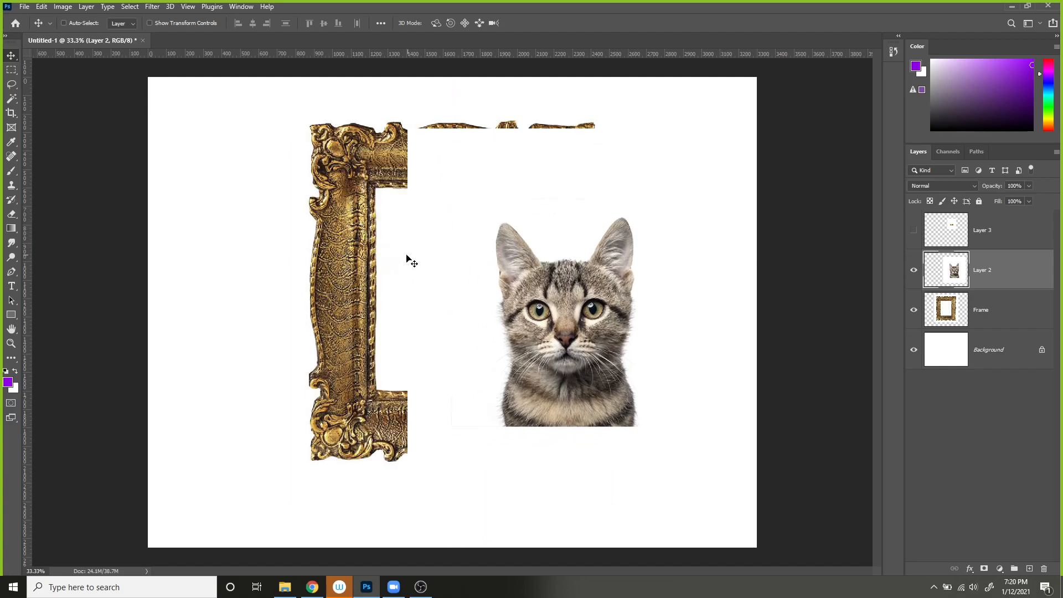
left_click_drag(567, 284, 510, 274)
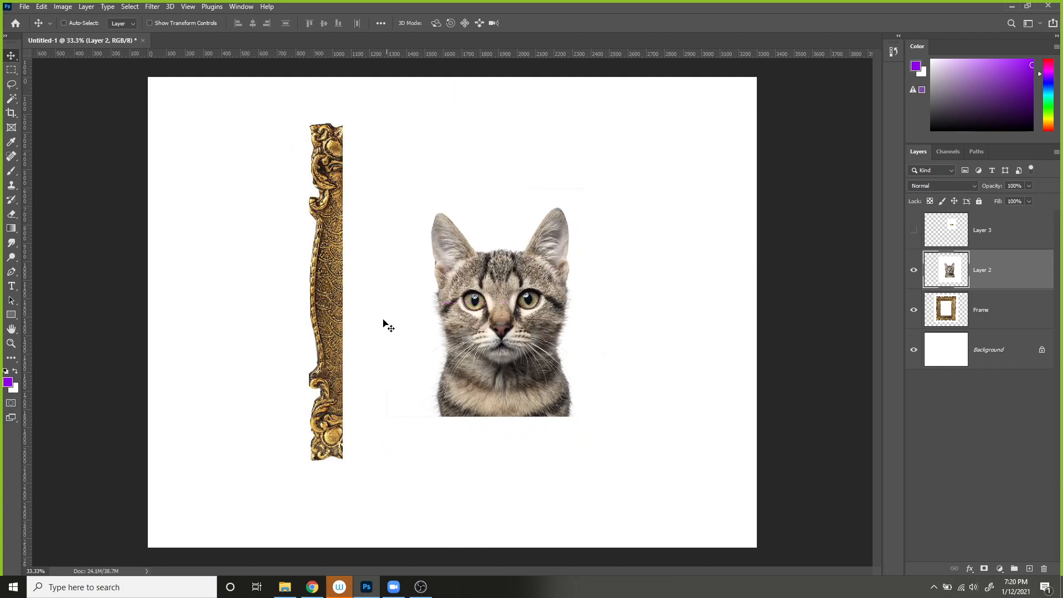
- Hide Layer 2, show Layer 3 and enlarge the crown proportionally so its image covers the frame
left_click(914, 271)
left_click(915, 232)
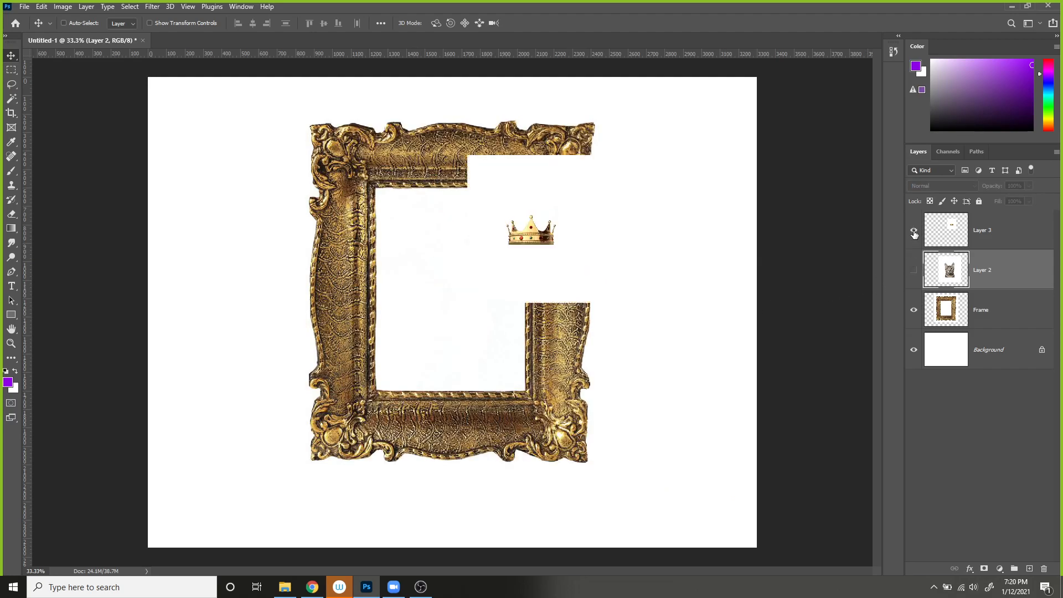
left_click(986, 234)
key("ctrl")
key("ctrl+t")
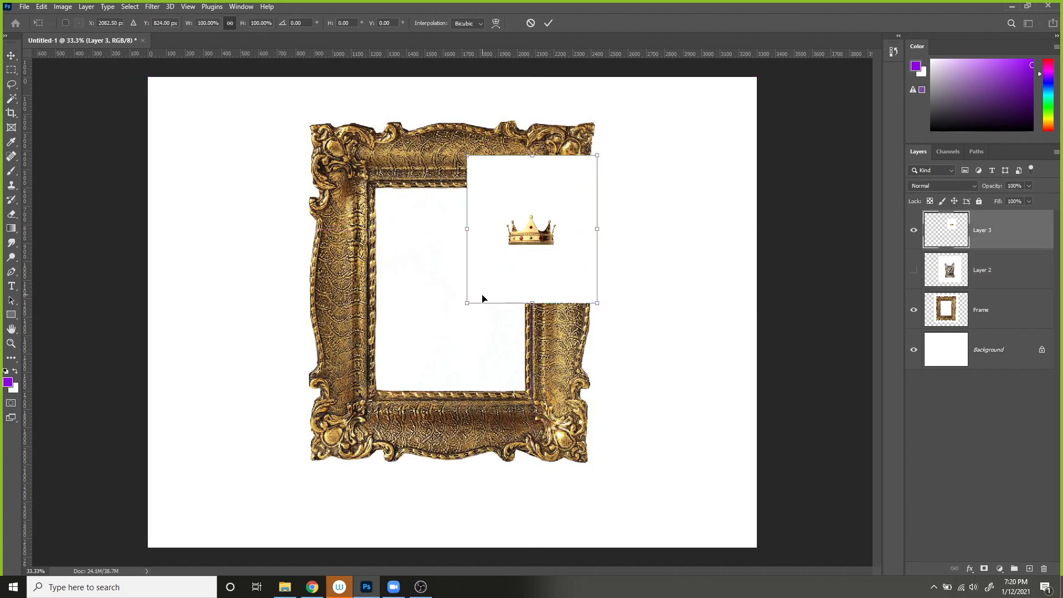
left_click_drag(467, 303, 289, 505)
left_click_drag(616, 134, 644, 89)
key("Return")
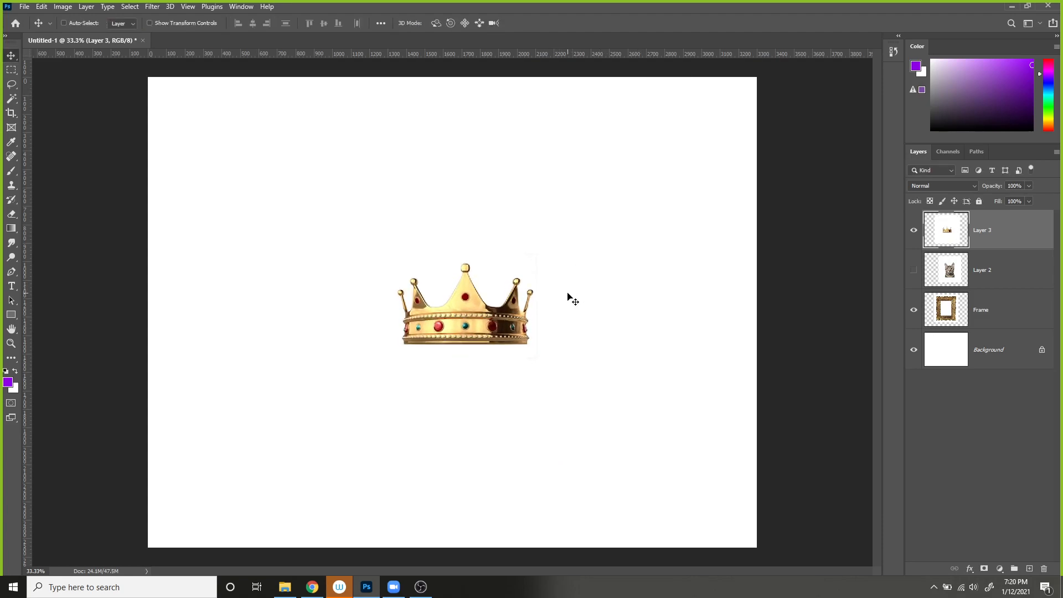
- Toggle the visibility of Layer 3 and Layer 2 to check the frame, cat and crown, leaving only Layer 2 hidden
left_click(914, 231)
left_click(914, 230)
left_click(914, 230)
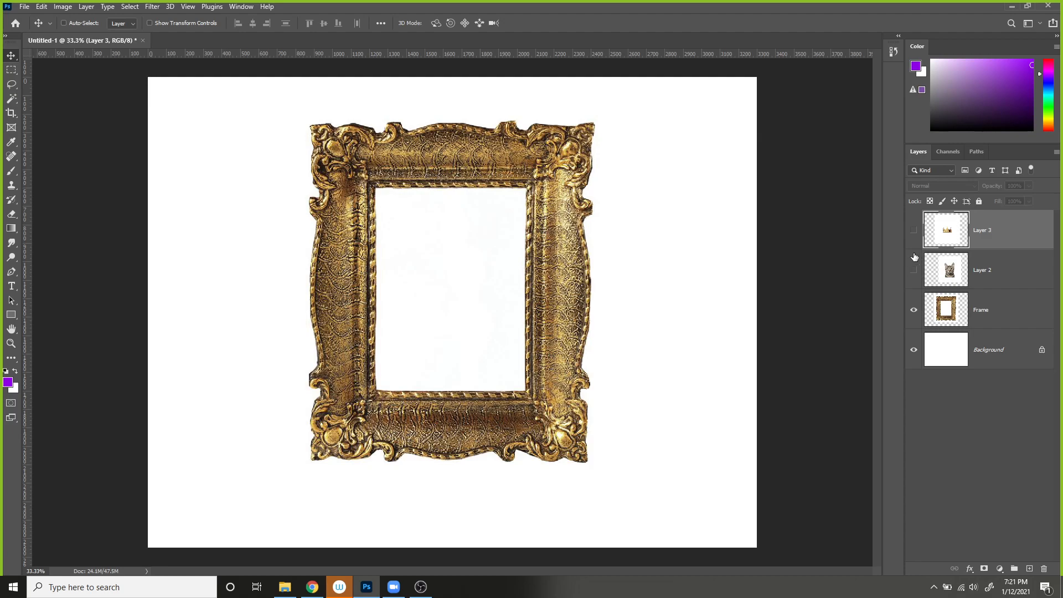
left_click(909, 272)
left_click(914, 270)
left_click(914, 230)
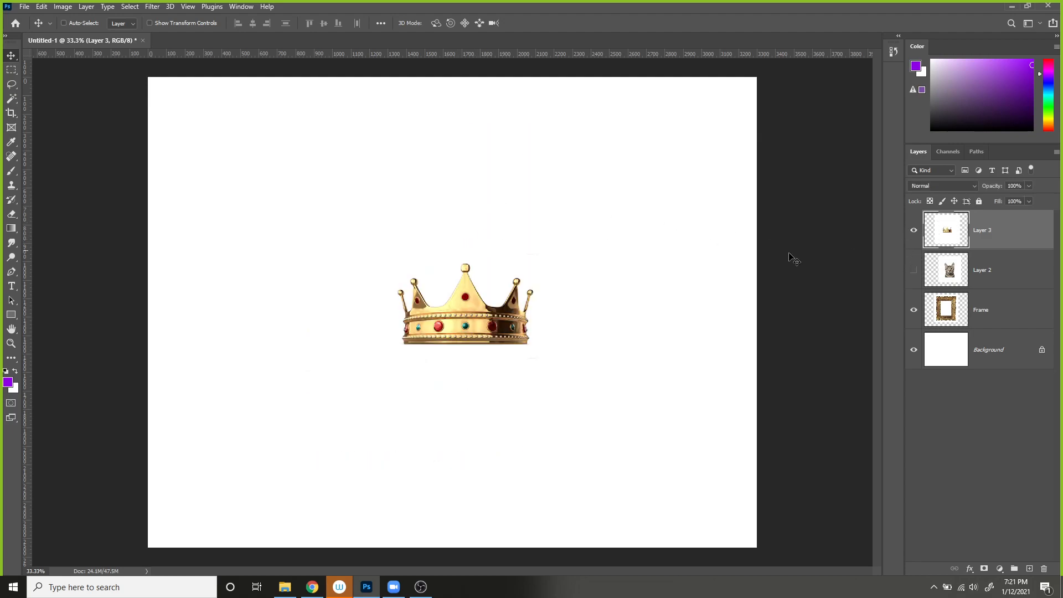
- Hide Layer 3, select the Background layer and set the foreground colour to a medium grey
left_click(914, 229)
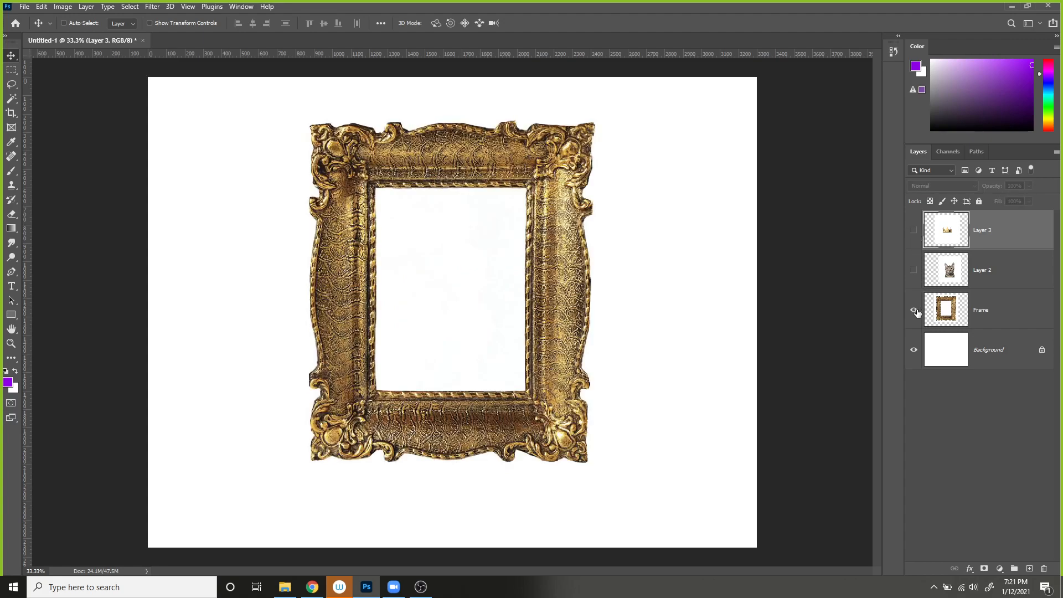
left_click(989, 362)
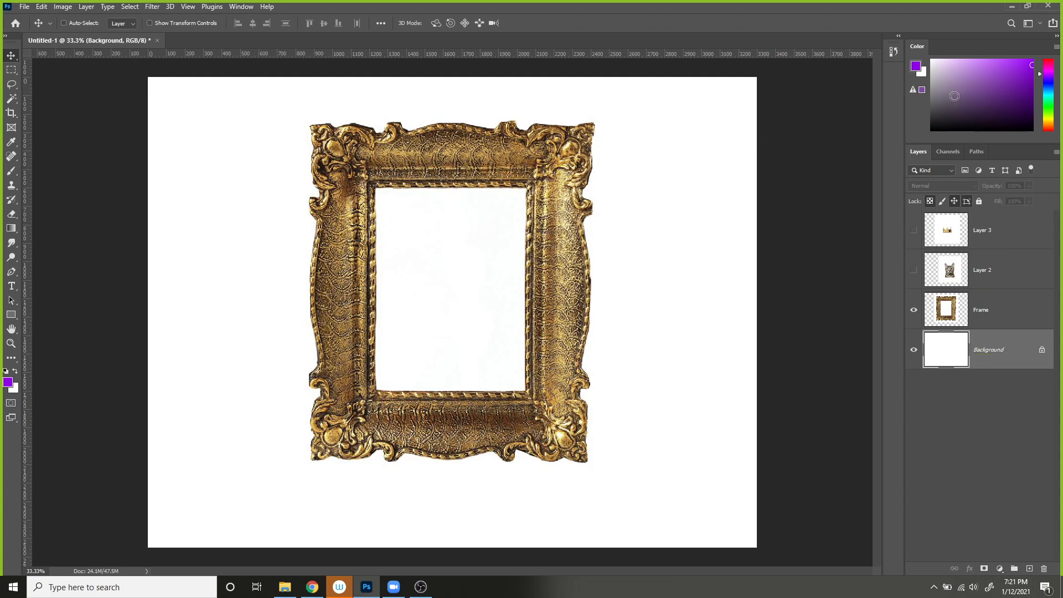
left_click(932, 98)
left_click(938, 105)
mouse_move(938, 105)
left_mouse_down()
mouse_move(960, 98)
mouse_move(923, 101)
left_mouse_up()
- Hide the Color panel and bring it back
left_click(242, 6)
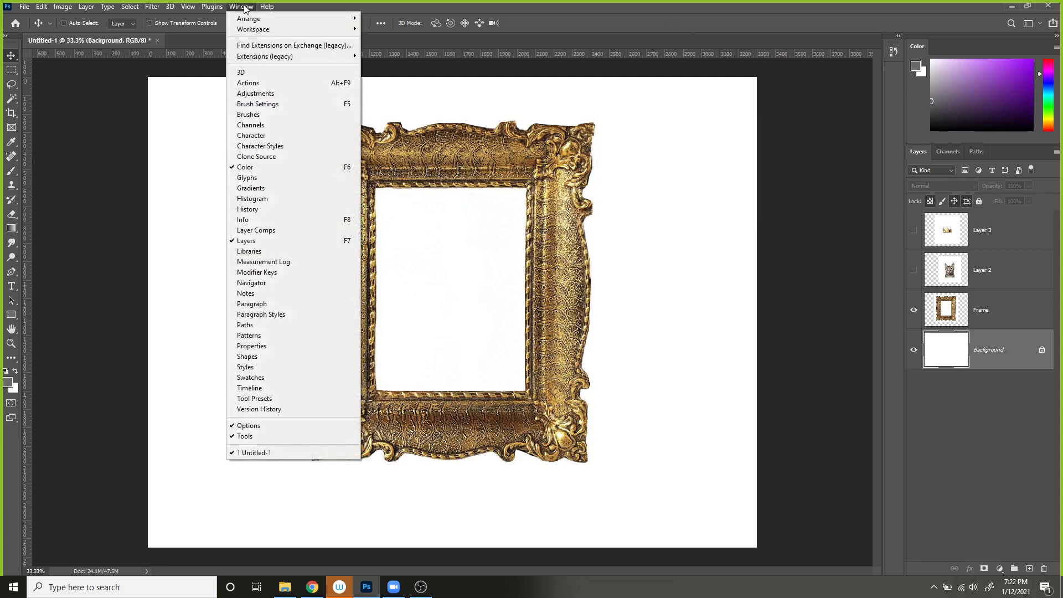
left_click(263, 168)
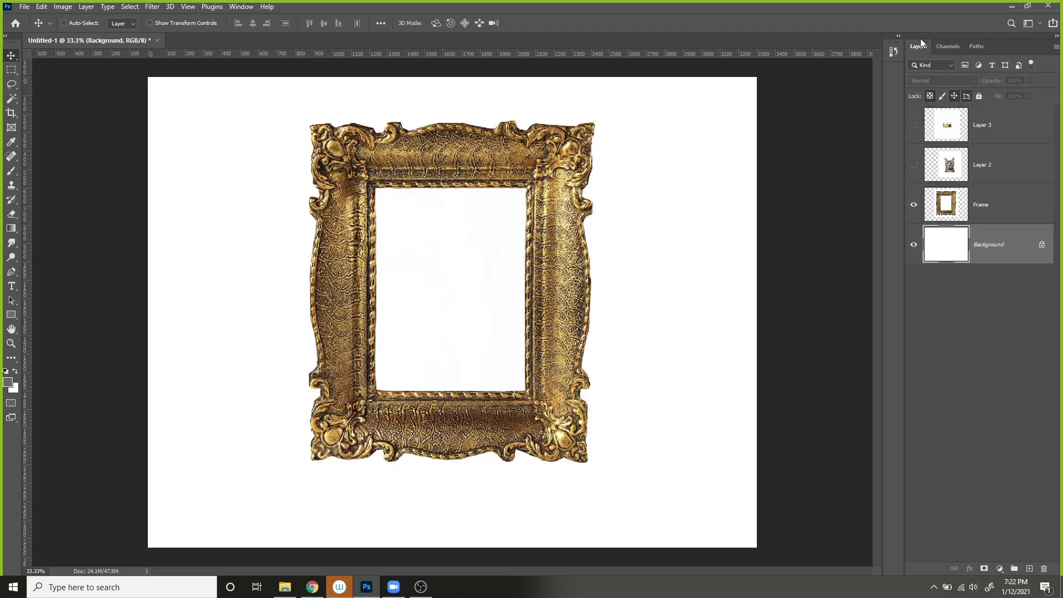
key("F6")
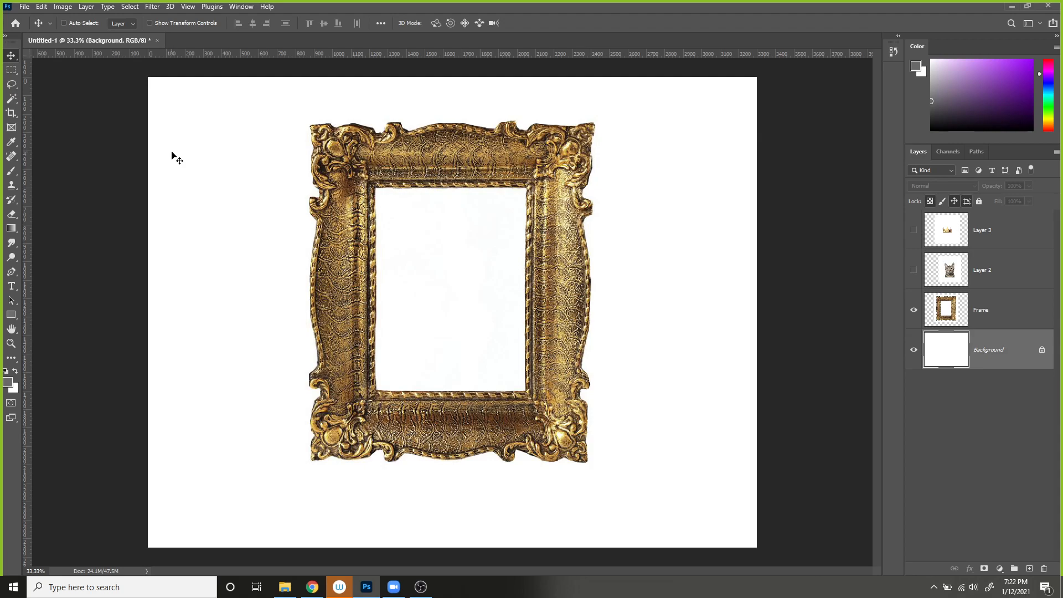
- Fill the Background layer with the grey foreground colour in Normal mode at 100% opacity, and make the Frame layer active
key("shift+F5")
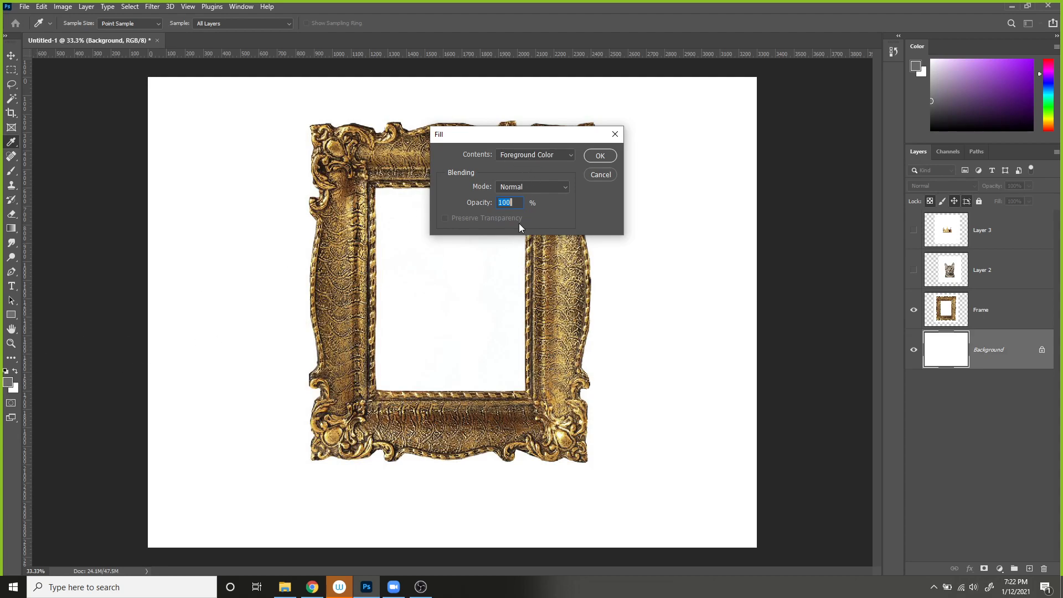
left_click(600, 158)
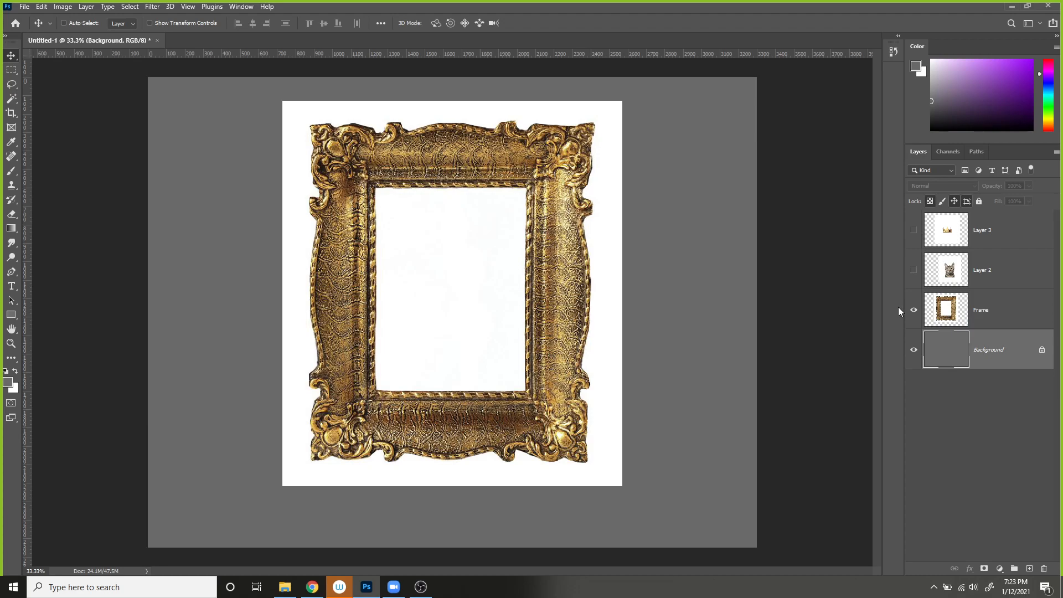
left_click(987, 324)
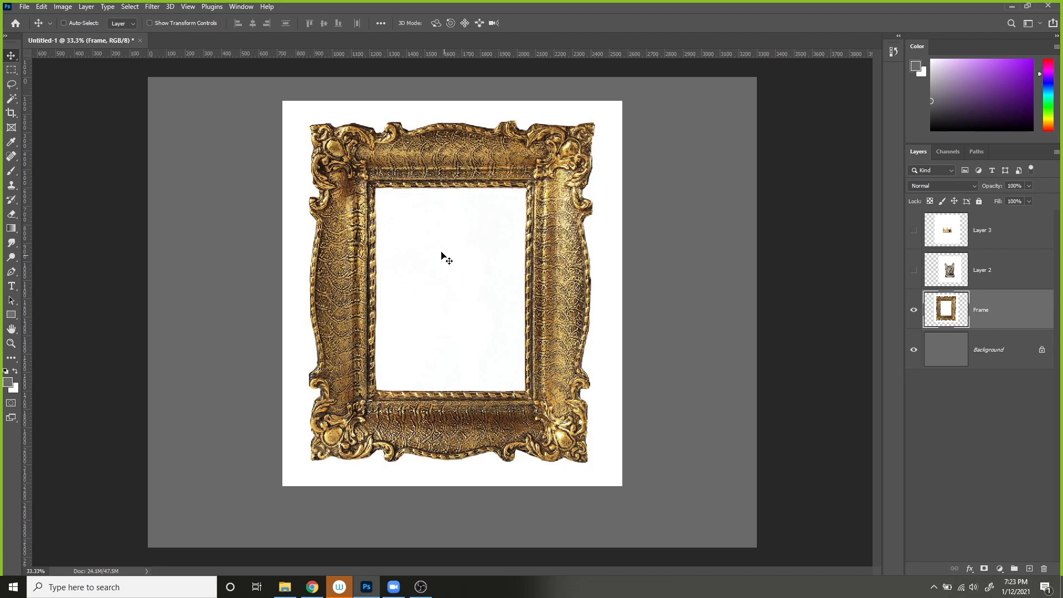
- Try selecting the frame's inner opening with the Elliptical Marquee and the Rectangular Marquee, clearing each selection
left_click(12, 70)
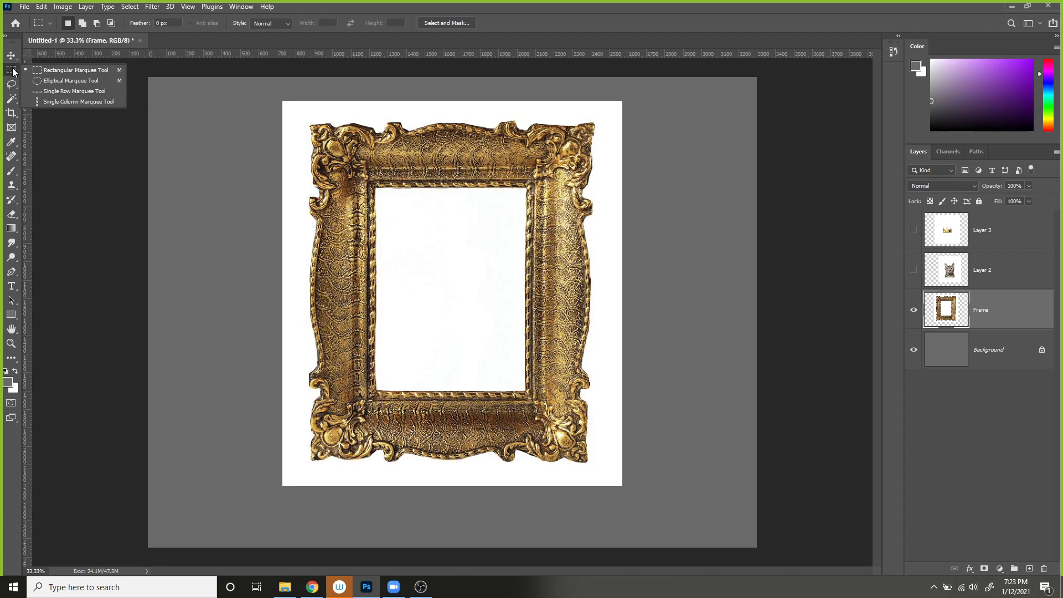
left_click(82, 80)
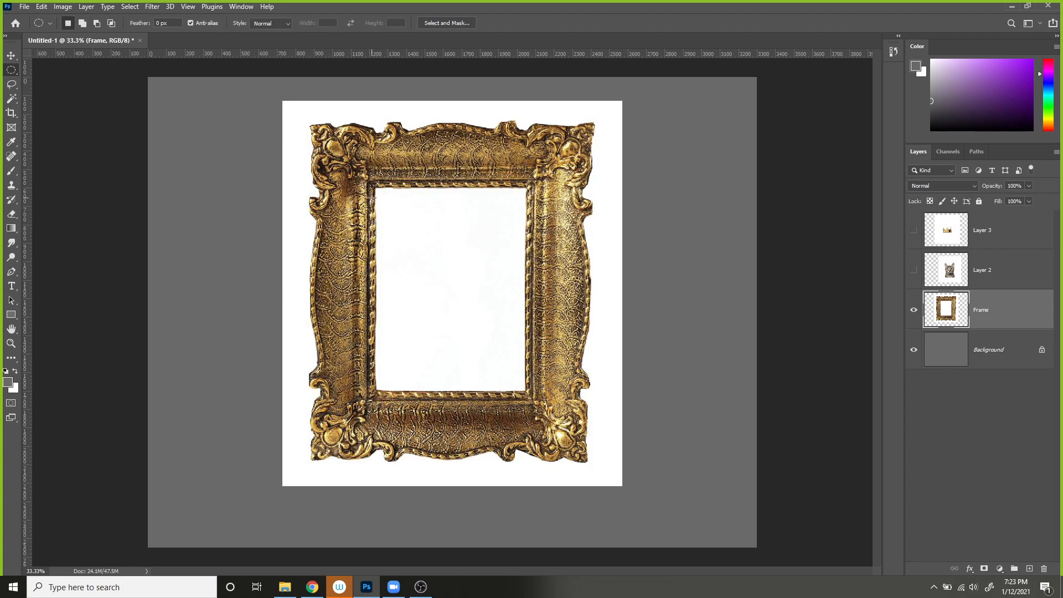
left_click_drag(373, 188, 495, 369)
key("shift+m")
left_click(480, 377)
left_click_drag(377, 189, 524, 392)
left_click(518, 410)
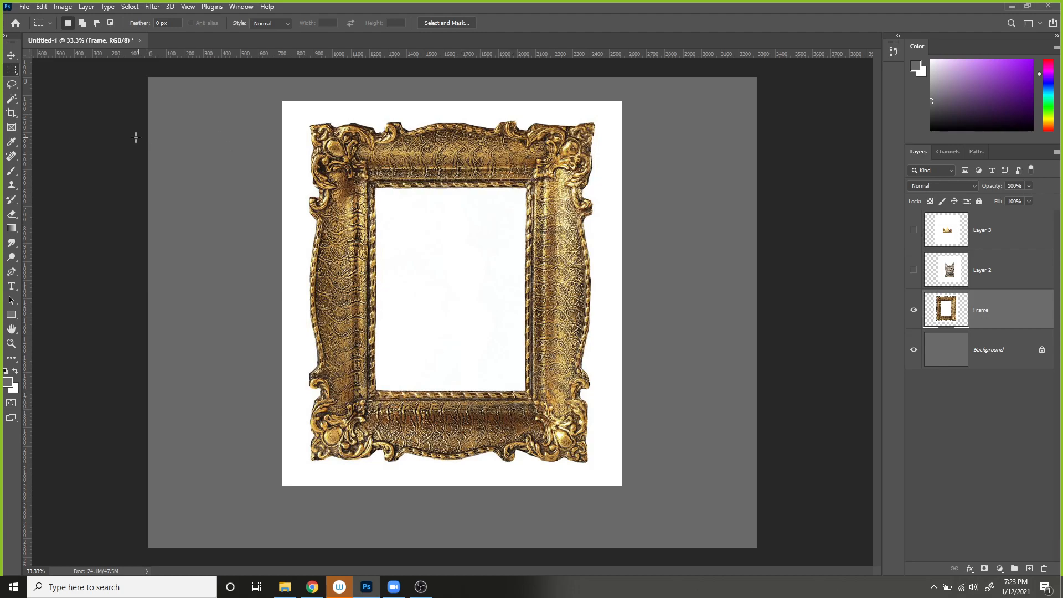
- Try freehand Lasso selections beside and across the frame, deselecting each one
left_click(11, 86)
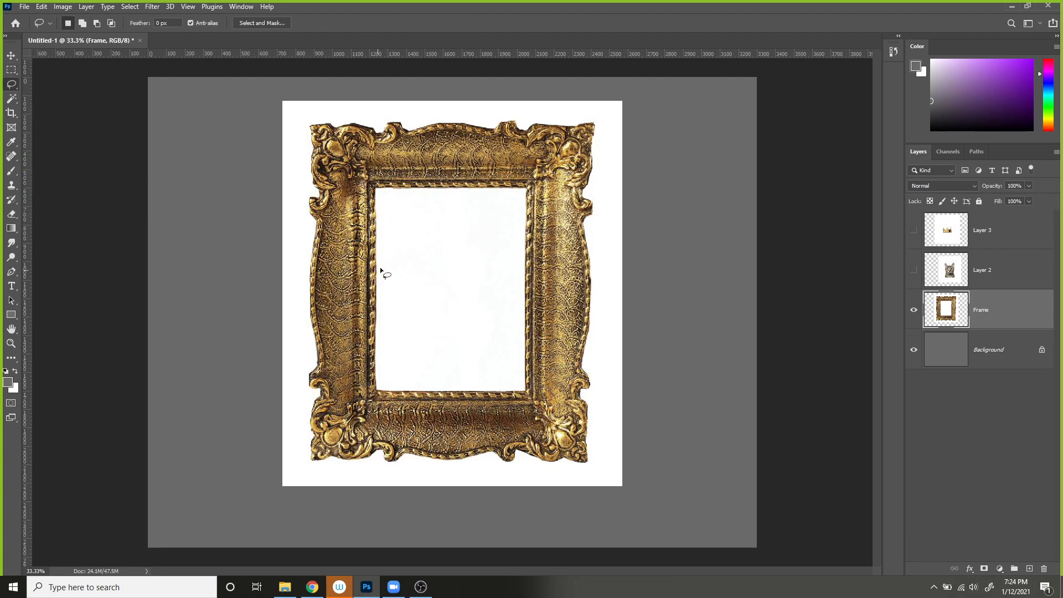
mouse_move(266, 148)
left_mouse_down()
mouse_move(306, 193)
mouse_move(403, 177)
mouse_move(492, 261)
mouse_move(586, 248)
mouse_move(646, 360)
mouse_move(621, 431)
mouse_move(437, 436)
mouse_move(386, 341)
mouse_move(268, 359)
mouse_move(245, 275)
mouse_move(187, 204)
mouse_move(213, 167)
left_mouse_up()
key("ctrl+d")
mouse_move(351, 242)
left_mouse_down()
mouse_move(387, 216)
mouse_move(418, 293)
mouse_move(492, 246)
mouse_move(565, 393)
mouse_move(616, 270)
mouse_move(678, 377)
left_mouse_up()
key("ctrl+d")
- Hide the Frame layer, draw a wavy Lasso selection diagonally across the grey canvas and deselect it
left_click(914, 310)
mouse_move(273, 178)
left_mouse_down()
mouse_move(253, 244)
mouse_move(331, 251)
mouse_move(400, 220)
mouse_move(382, 393)
mouse_move(431, 272)
mouse_move(499, 357)
mouse_move(564, 356)
mouse_move(602, 394)
left_mouse_up()
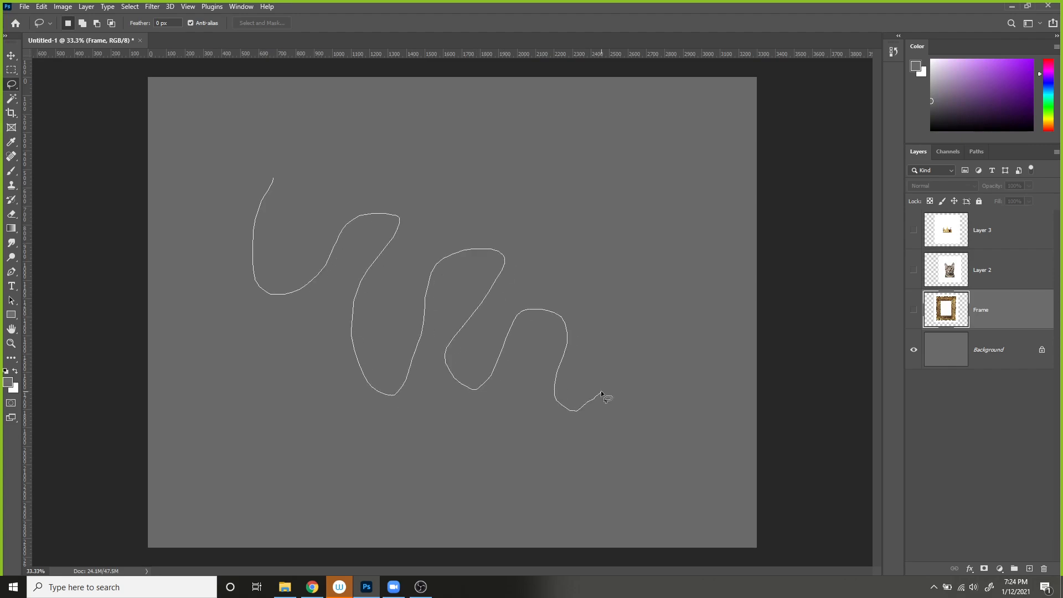
left_click_drag(602, 394, 602, 393)
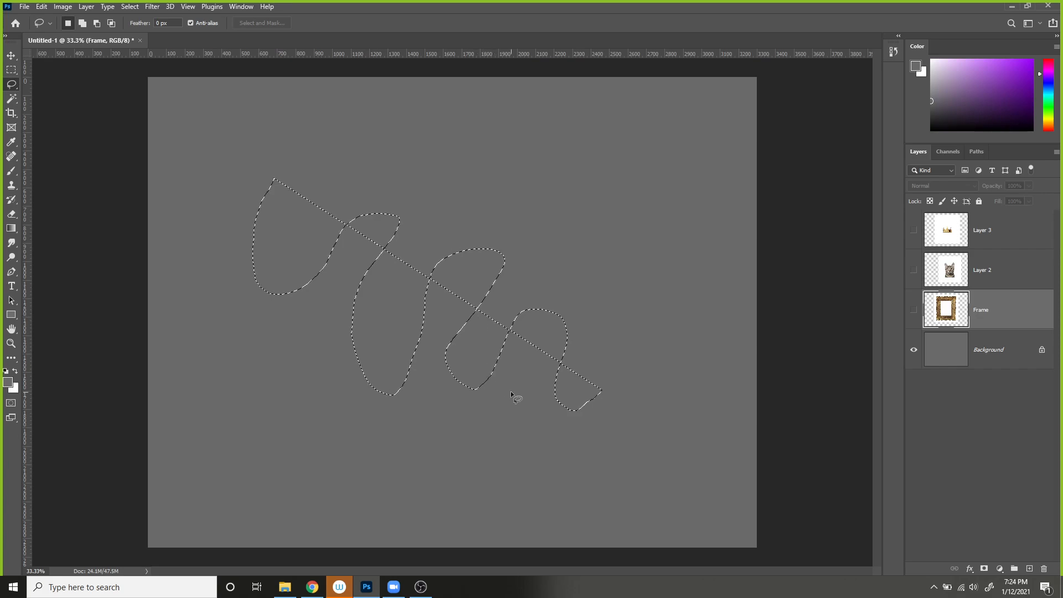
left_click(599, 427)
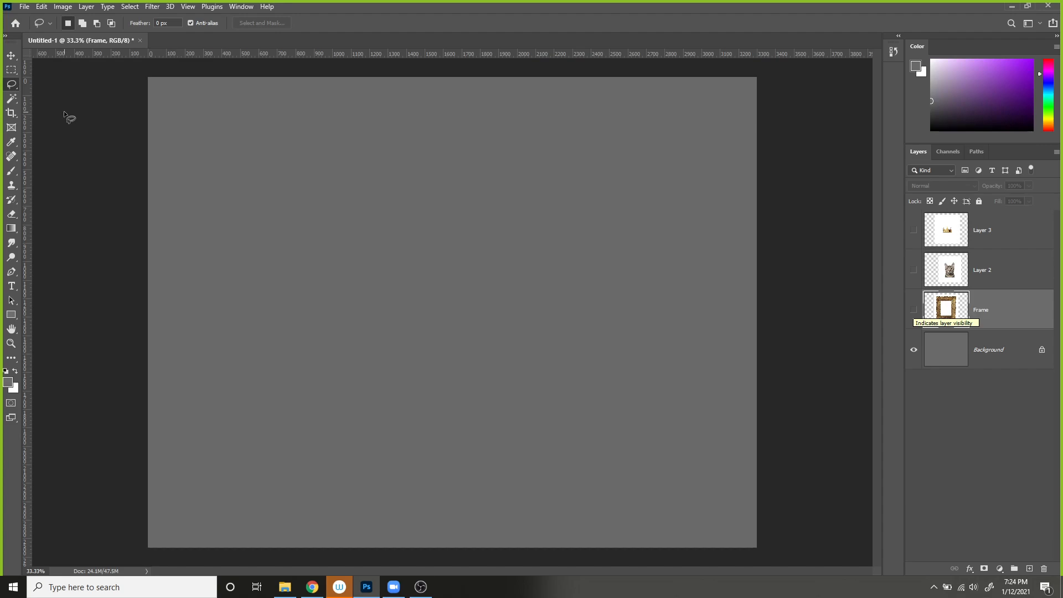
- Show the Frame layer again and try tracing the frame's upper-left corner with the Lasso tool, discarding the selection
right_click(10, 86)
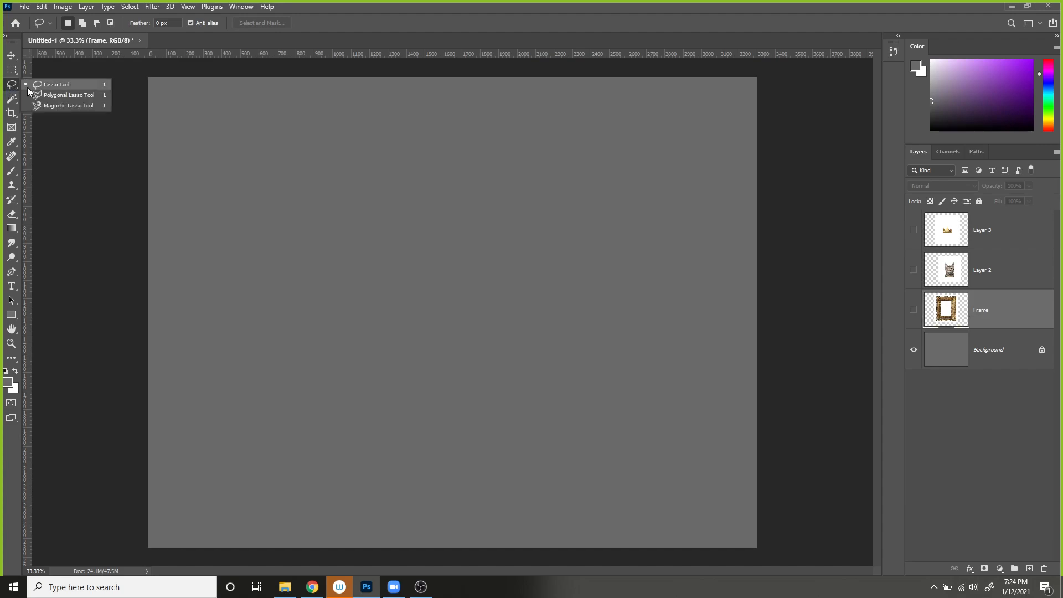
left_click(59, 84)
left_click(915, 313)
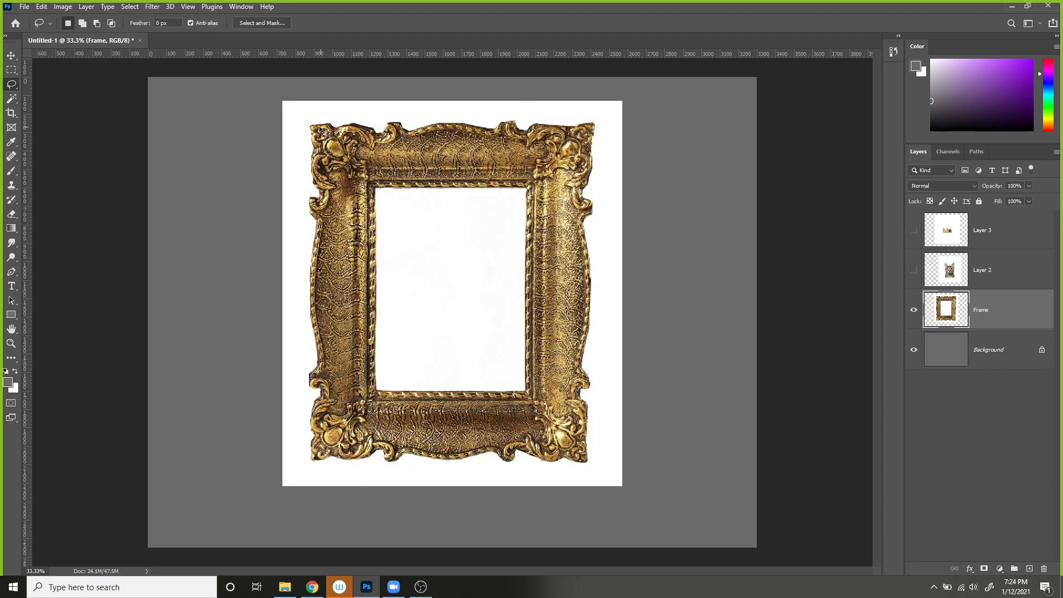
mouse_move(310, 138)
left_mouse_down()
mouse_move(304, 160)
mouse_move(278, 140)
left_mouse_up()
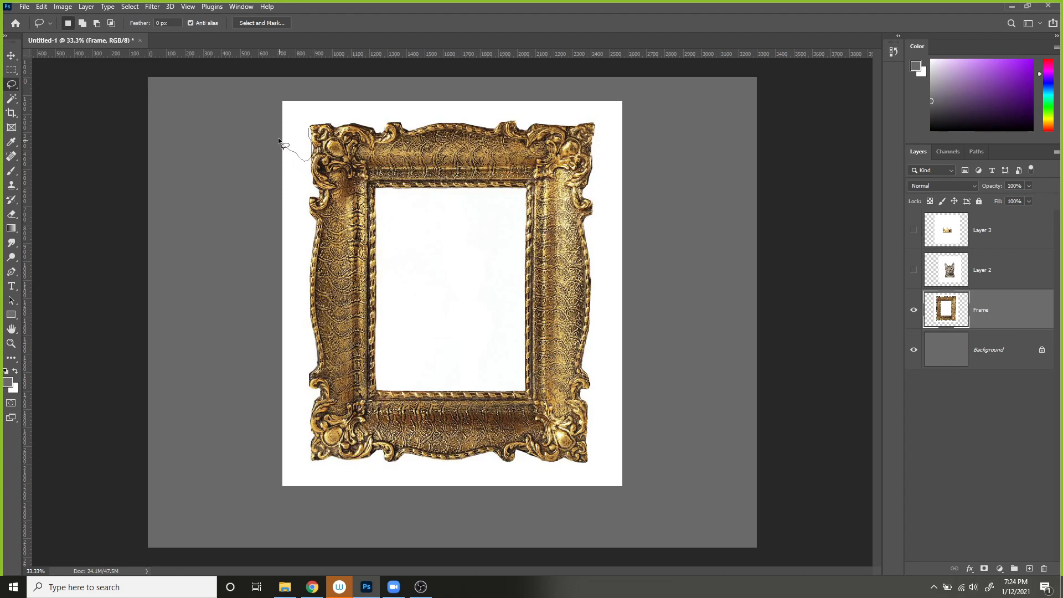
left_click(331, 153)
- Switch through the Quick Selection and Object Selection tools to the Magic Wand tool
mouse_move(11, 102)
left_mouse_down()
mouse_move(24, 99)
mouse_move(42, 118)
mouse_move(61, 109)
left_mouse_up()
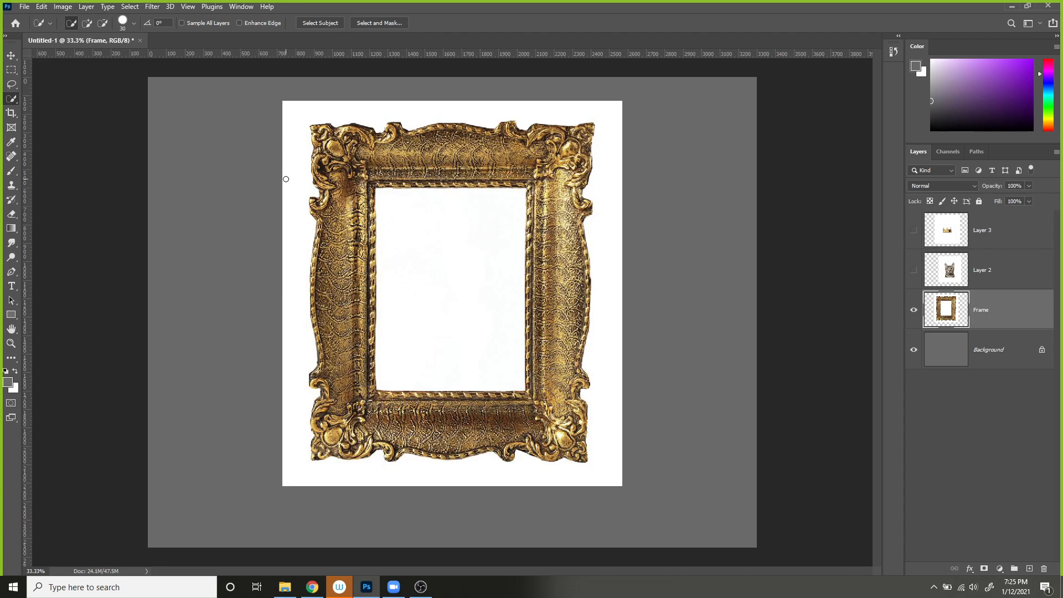
right_click(11, 99)
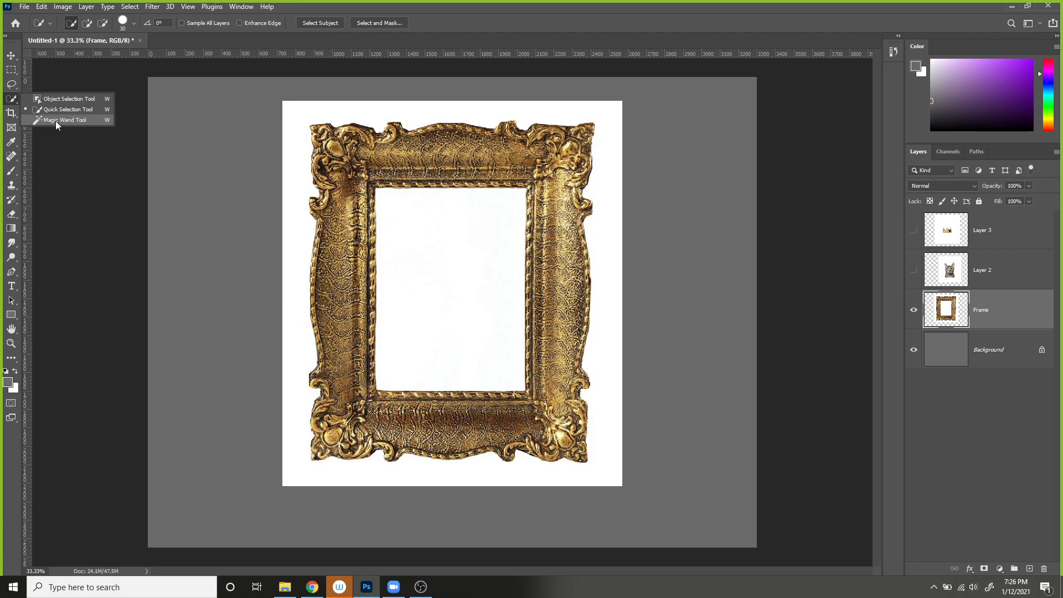
left_click(11, 100)
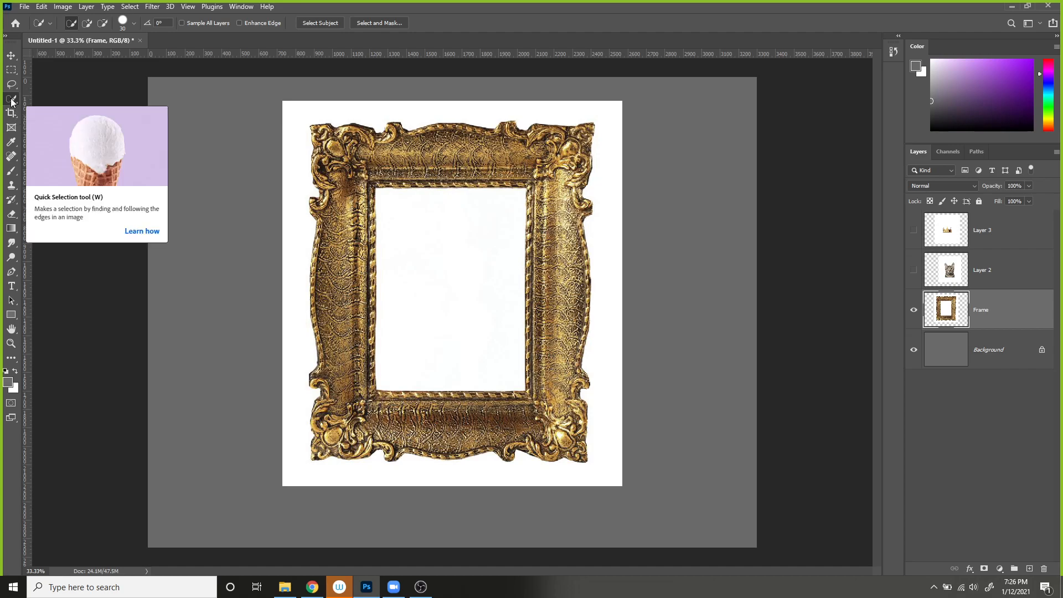
key("shift+w")
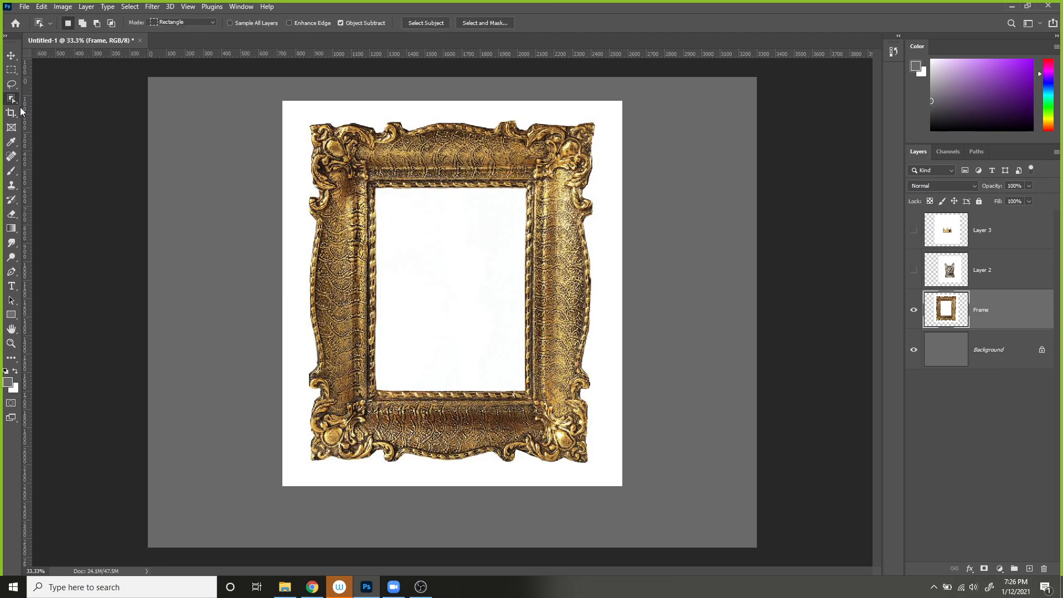
key("shift+w")
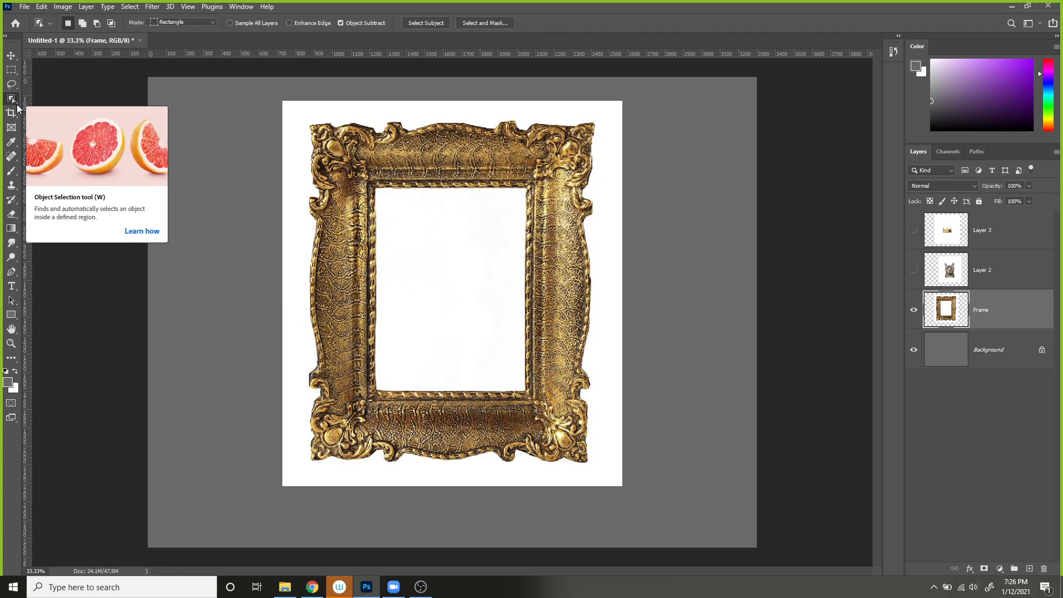
key("shift+w")
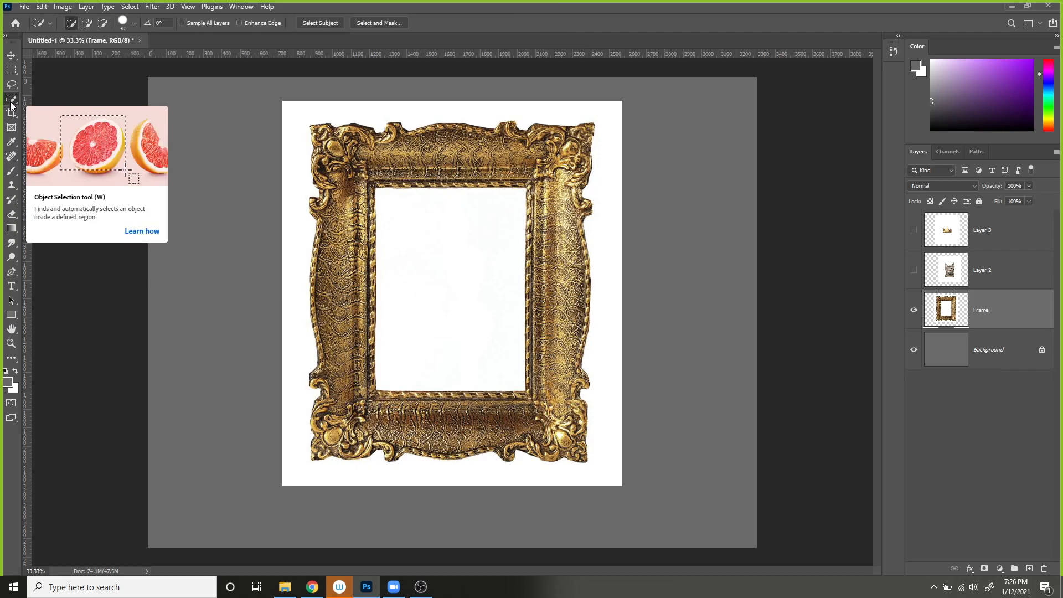
key("shift+w")
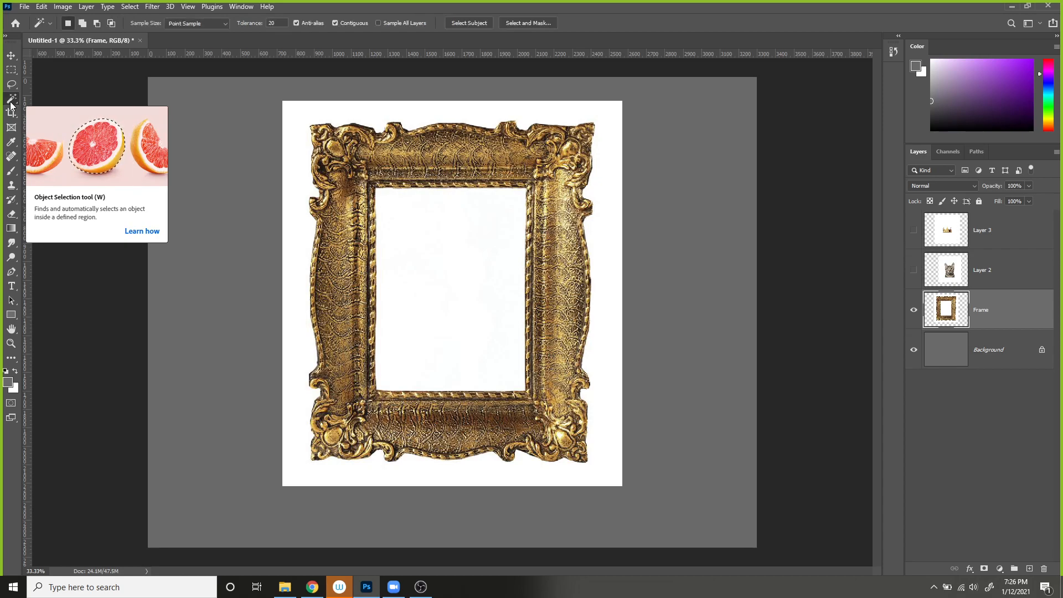
- Select the white area around the frame with the Magic Wand at tolerance 20, adding the white inside its opening
right_click(11, 100)
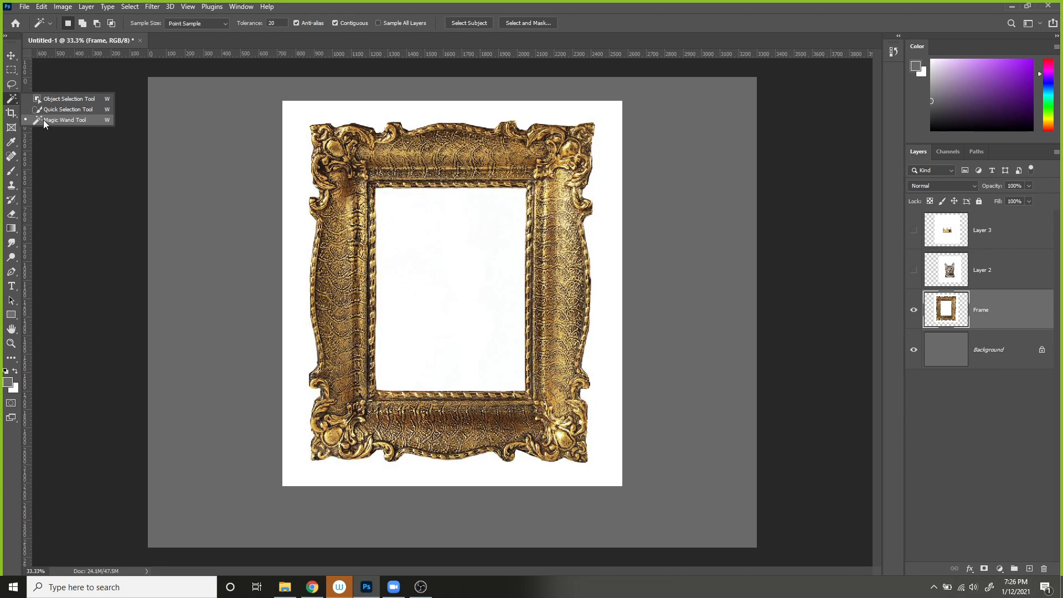
left_click(43, 120)
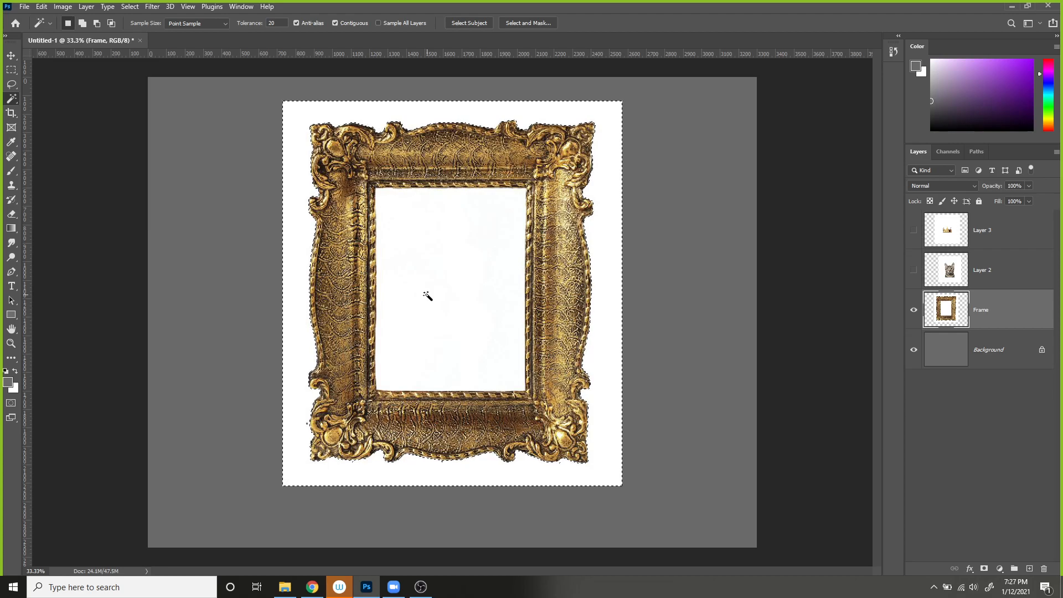
key("shift")
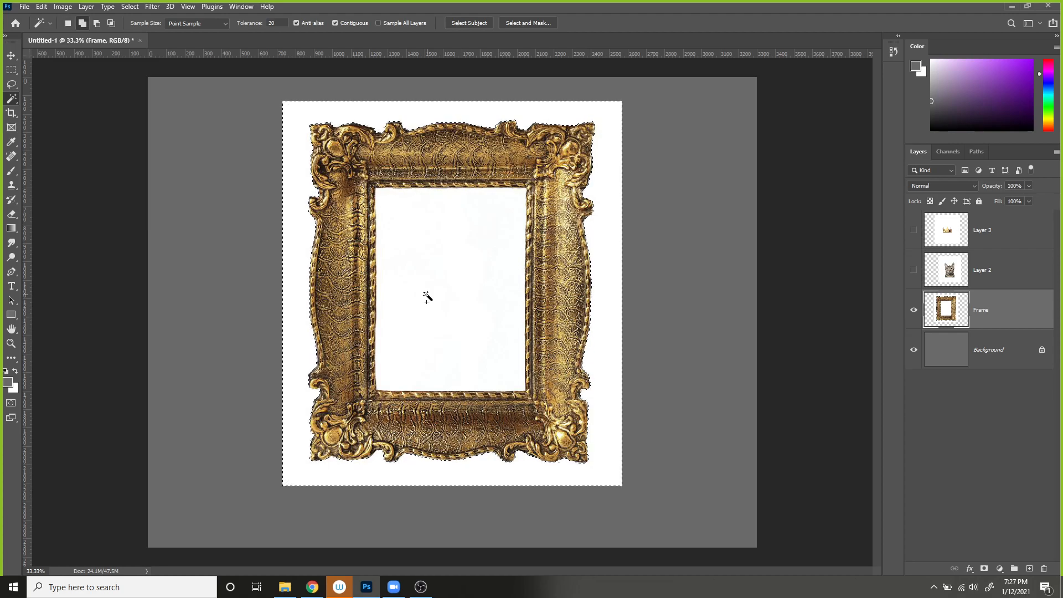
left_click(427, 296, "shift")
- Set the Magic Wand tolerance to 2, clear the selection and reselect the white area around the frame
left_click(272, 23)
type("2")
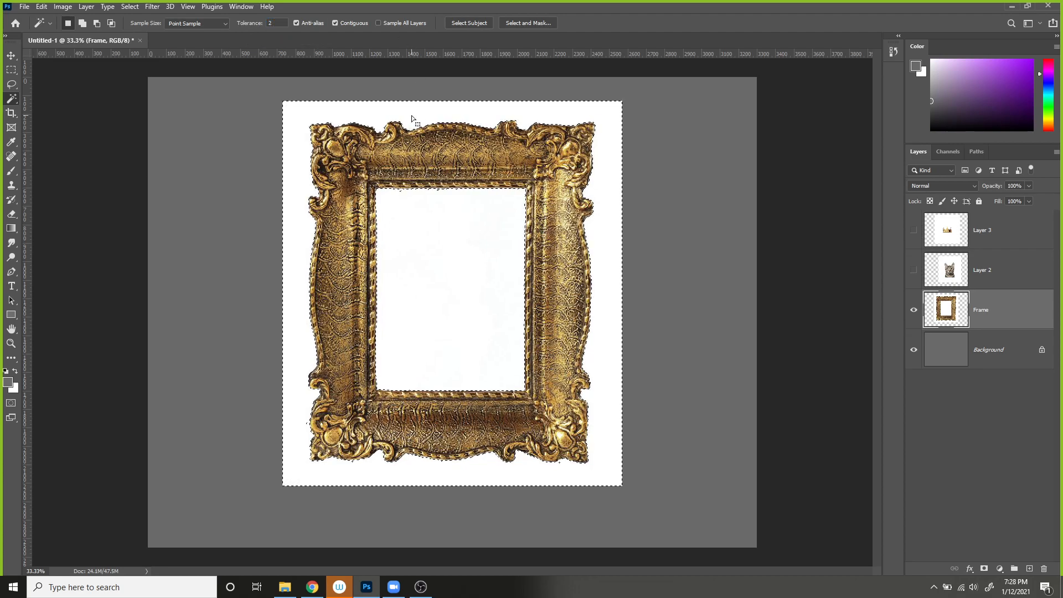
key("ctrl+d")
left_click(294, 159)
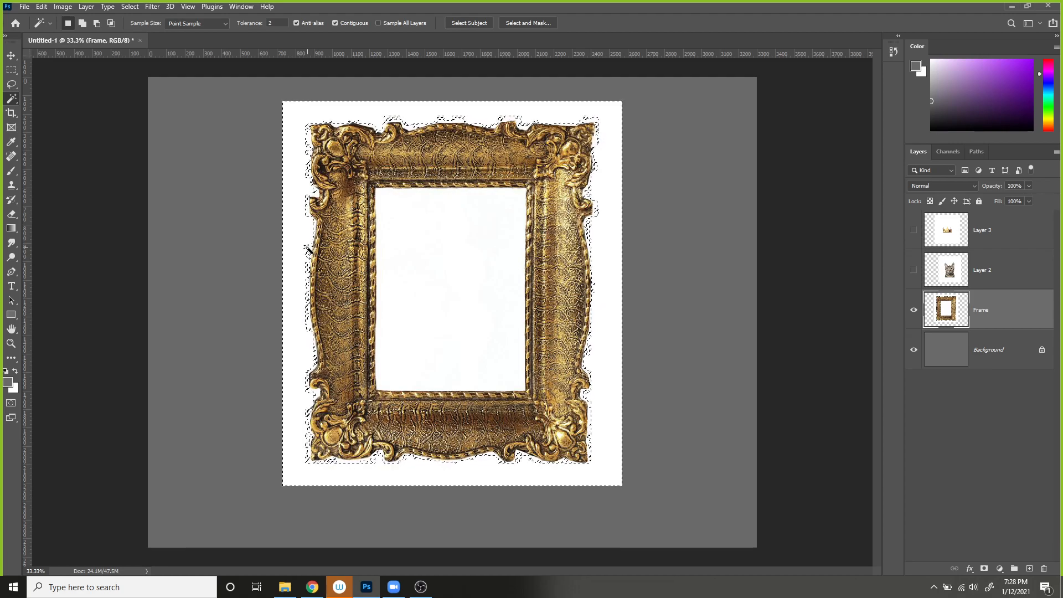
- Set the Magic Wand tolerance to 50, select the white around and inside the frame, and delete it from the Frame layer
left_click(274, 23)
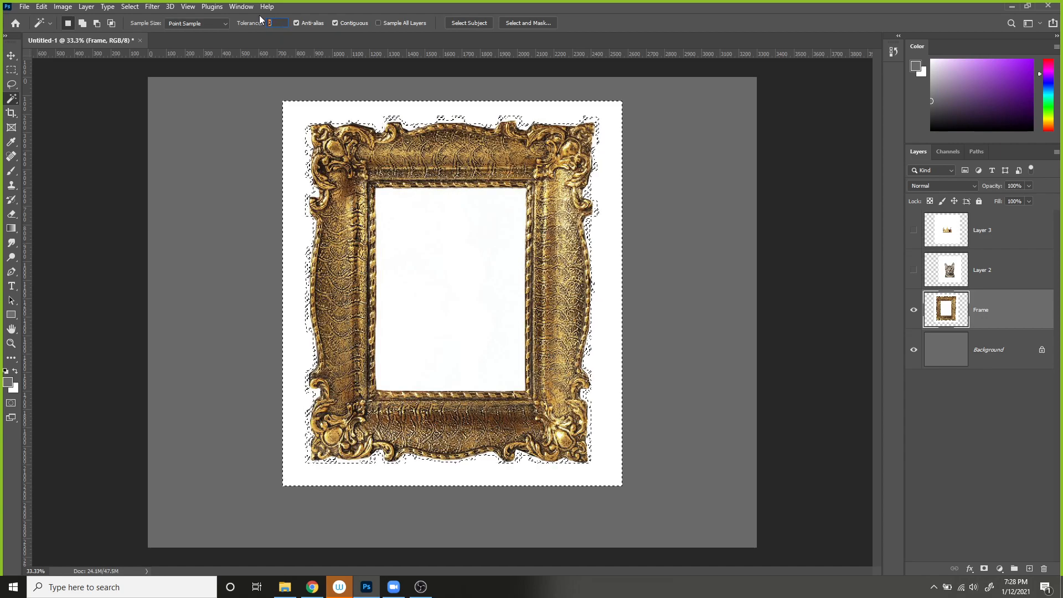
type("50")
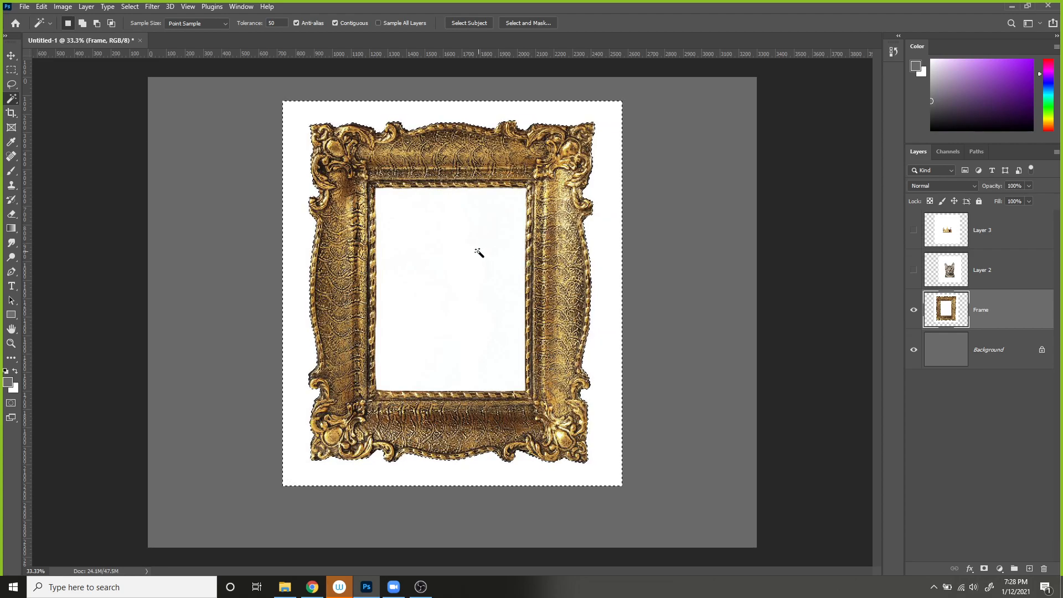
key("shift")
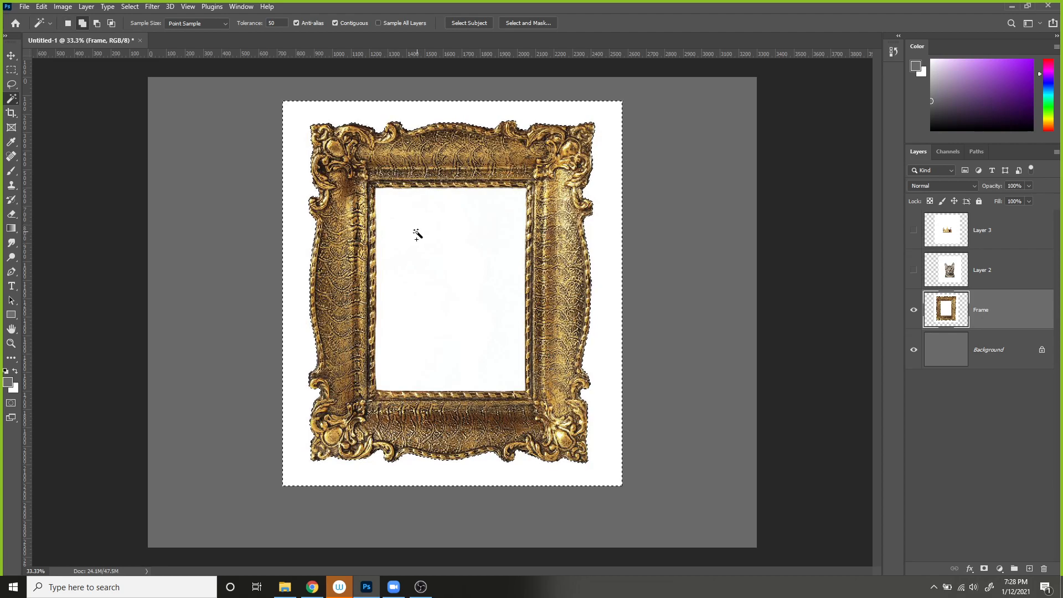
left_click(415, 232, "shift")
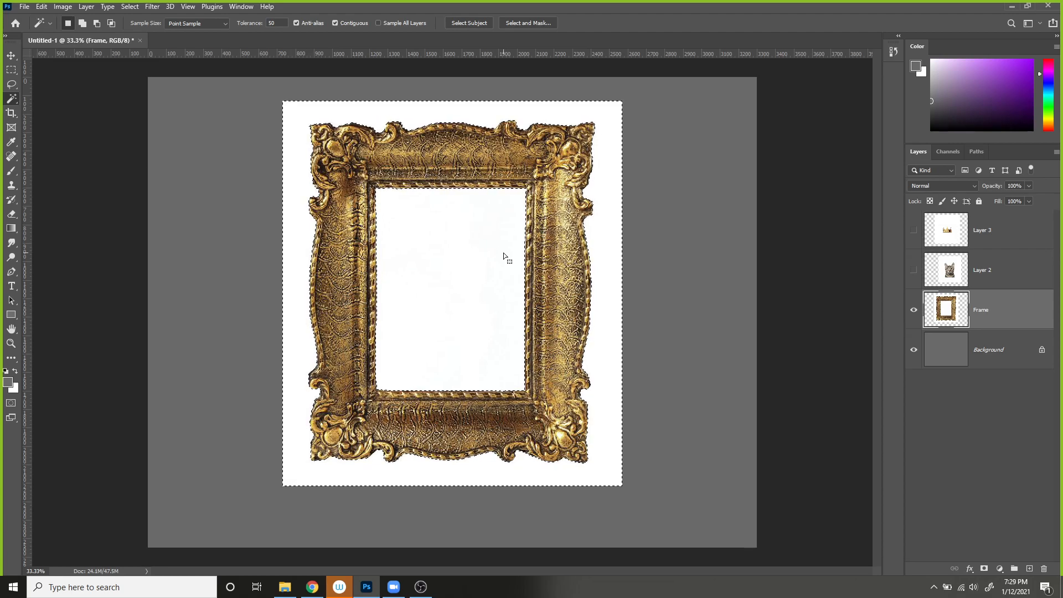
key("Delete")
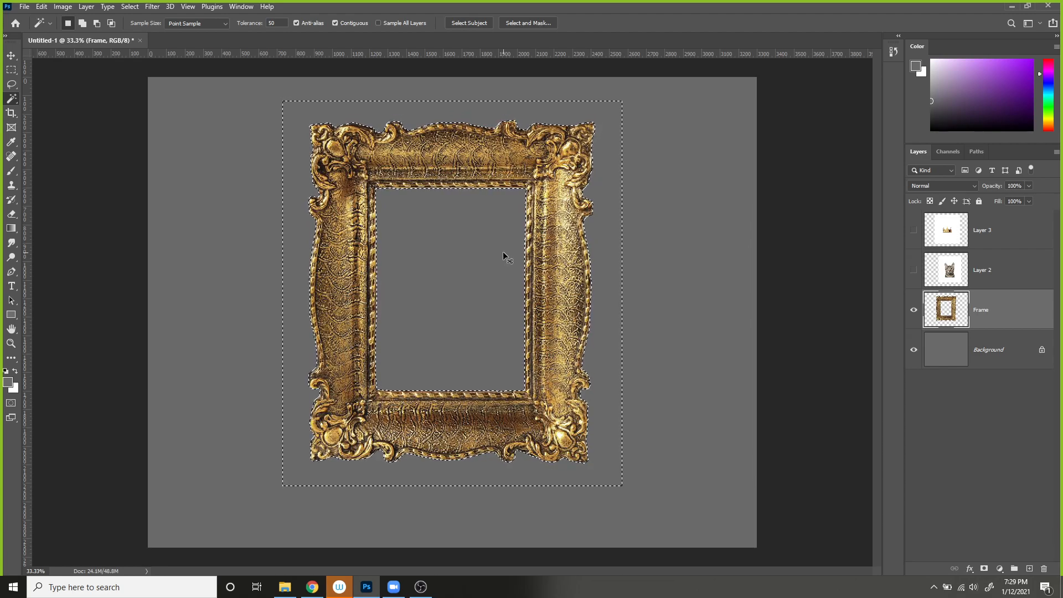
- Clear the selection, show the cat on Layer 2 and move it so it is centred over the frame
key("ctrl+d")
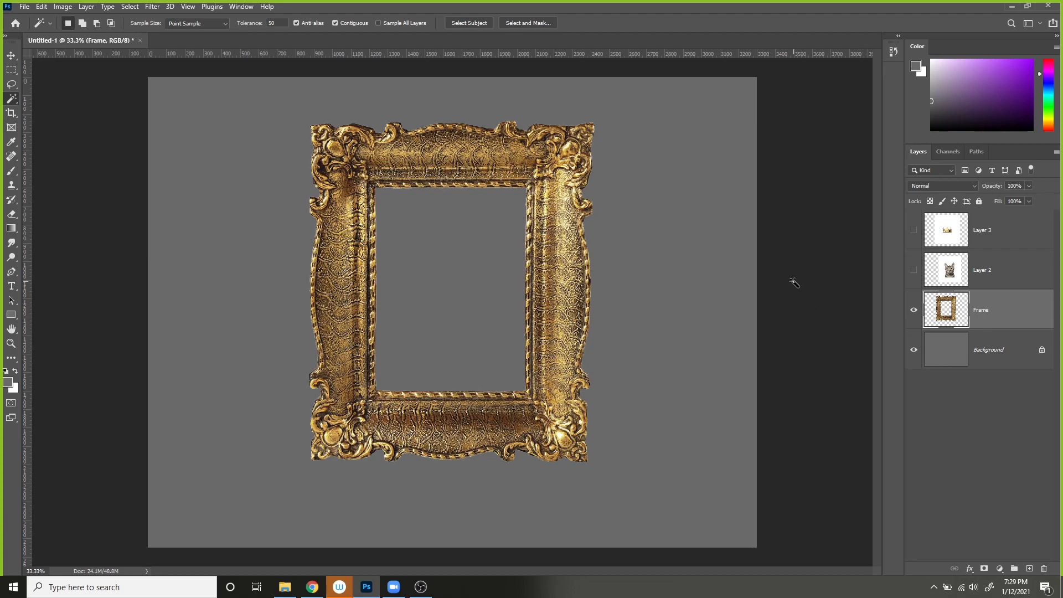
left_click(913, 271)
left_click(1010, 281)
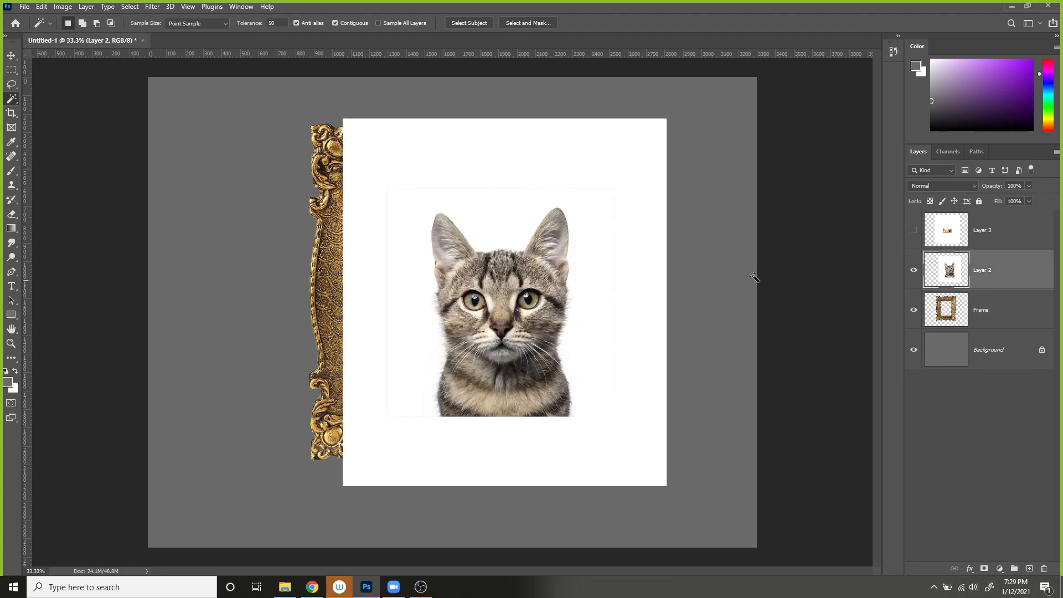
key("v")
left_click_drag(464, 227, 413, 233)
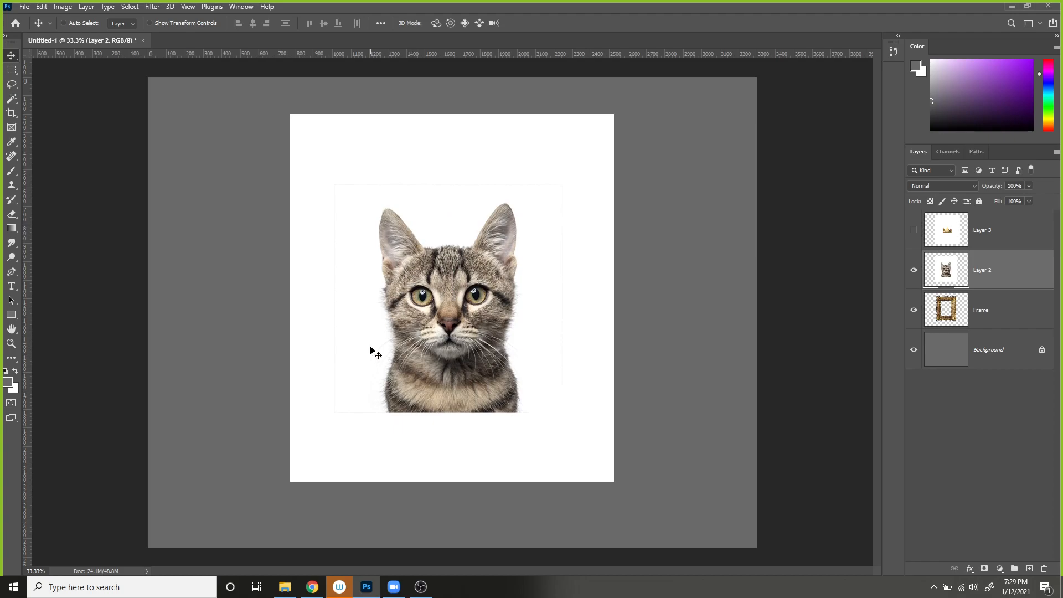
- Examine the cat's fur edges and whiskers against the white background up close
key("ctrl+plus")
key("ctrl+plus")
key("ctrl+plus")
key("ctrl+plus")
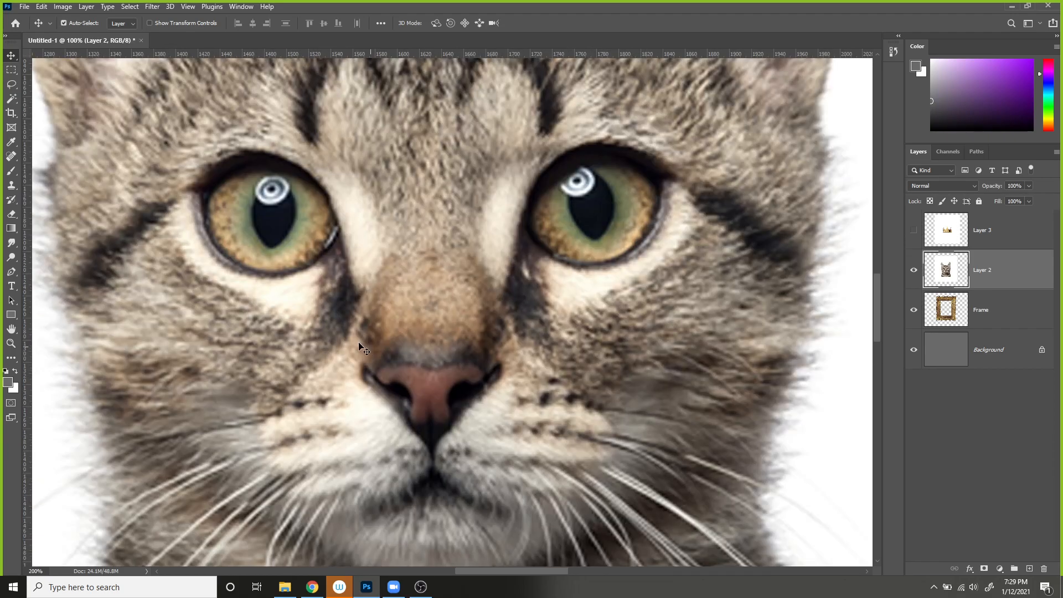
key("ctrl+minus")
key("ctrl+plus")
key("ctrl+minus")
key("ctrl+minus")
key("ctrl+plus")
key("ctrl+minus")
key("ctrl+minus")
key("ctrl+plus")
key("ctrl+plus")
key("ctrl+minus")
key("ctrl+plus")
key("ctrl+minus")
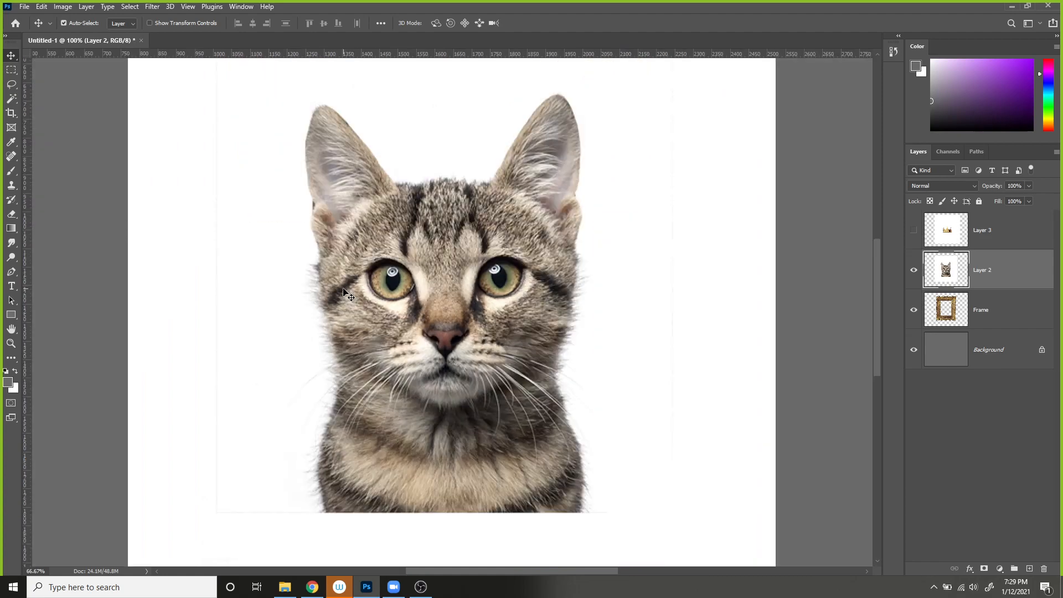
key("ctrl+plus")
key("ctrl+plus")
key("ctrl+minus")
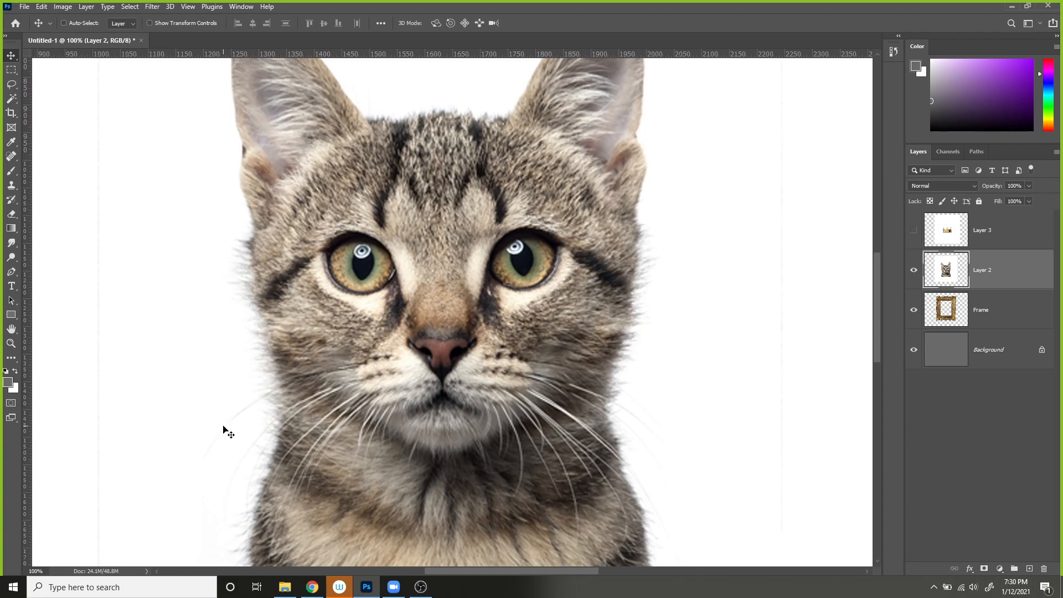
key("ctrl+minus")
key("ctrl+minus")
key("ctrl+minus")
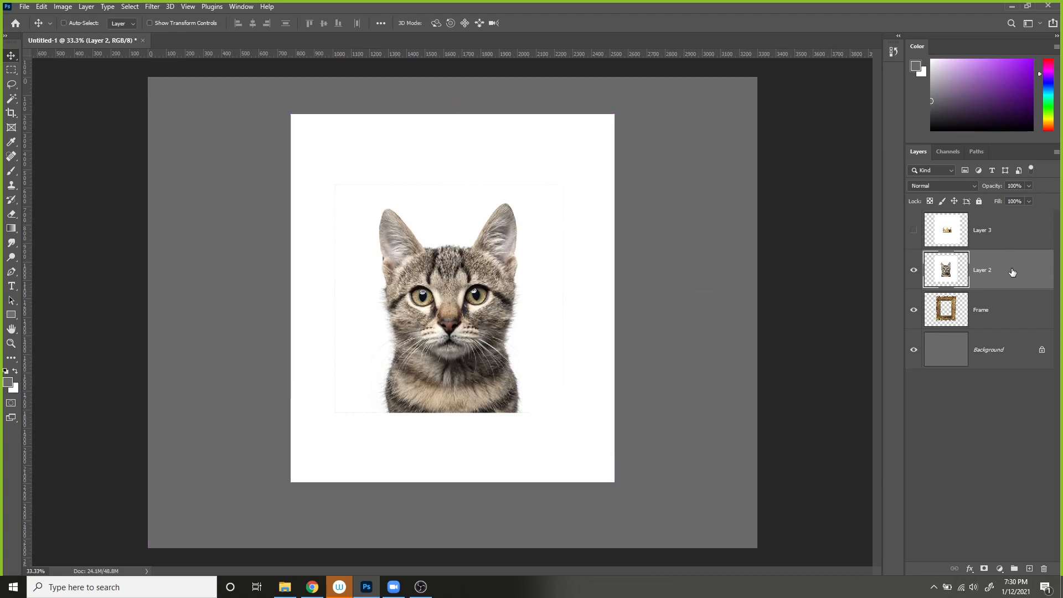
- Place Layer 2 beneath the Frame layer and position the cat centrally within the frame's opening
left_click_drag(1013, 272, 996, 329)
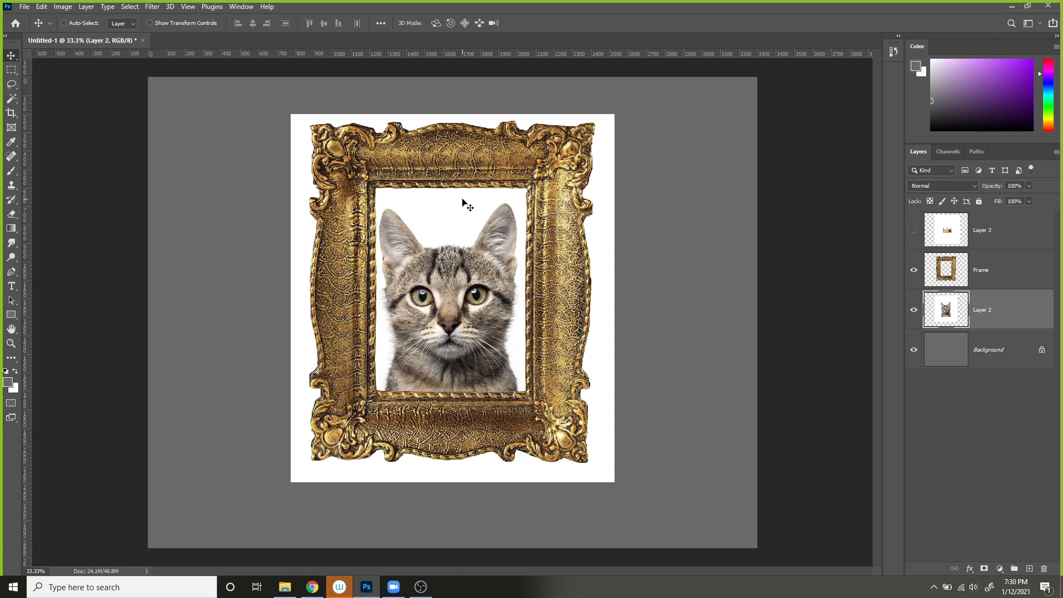
mouse_move(459, 272)
left_mouse_down()
mouse_move(471, 258)
mouse_move(456, 267)
left_mouse_up()
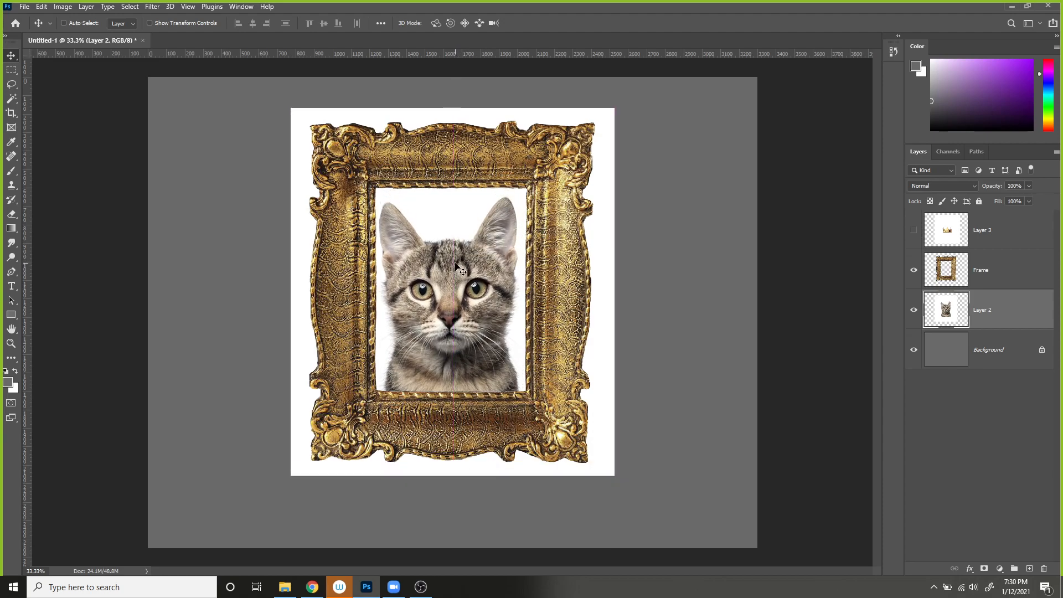
left_click_drag(505, 302, 486, 299)
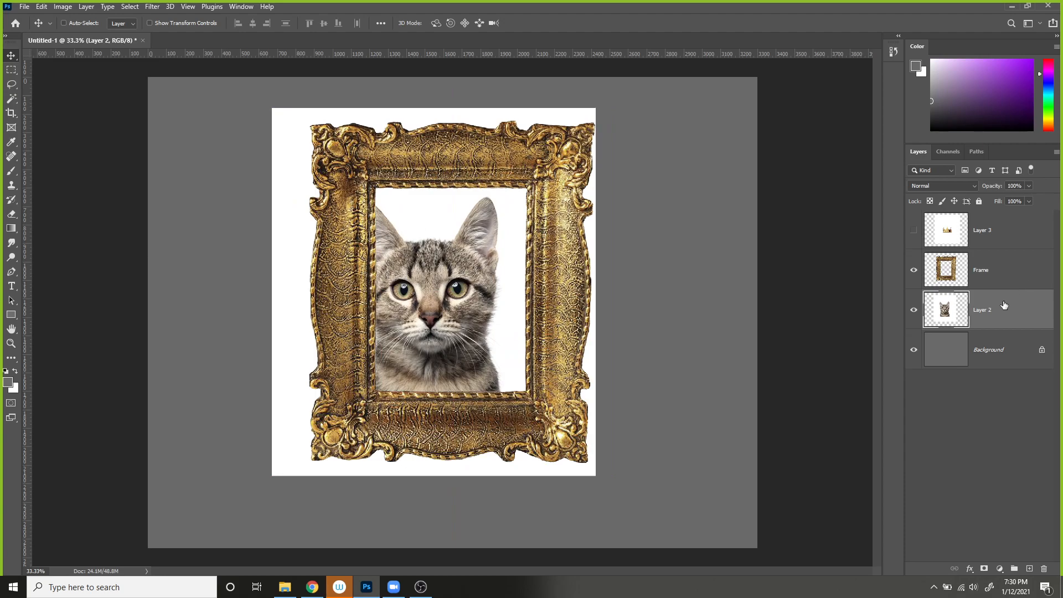
left_click_drag(433, 299, 457, 298)
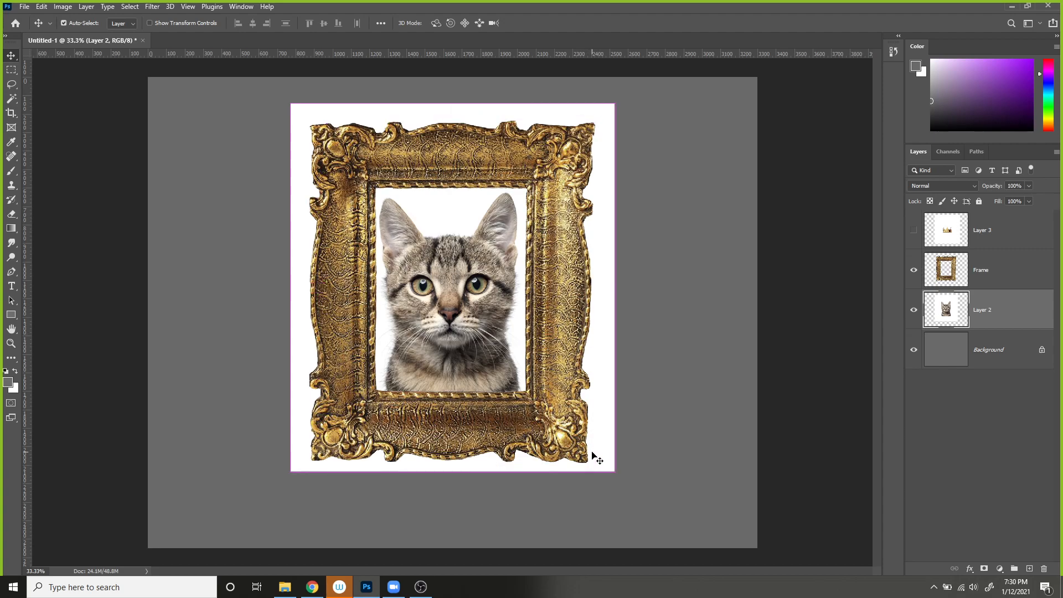
- Scale the cat on Layer 2 to about 79% and position it at the bottom of the frame's opening
key("ctrl+t")
left_click_drag(614, 469, 547, 394)
left_click_drag(445, 306, 468, 365)
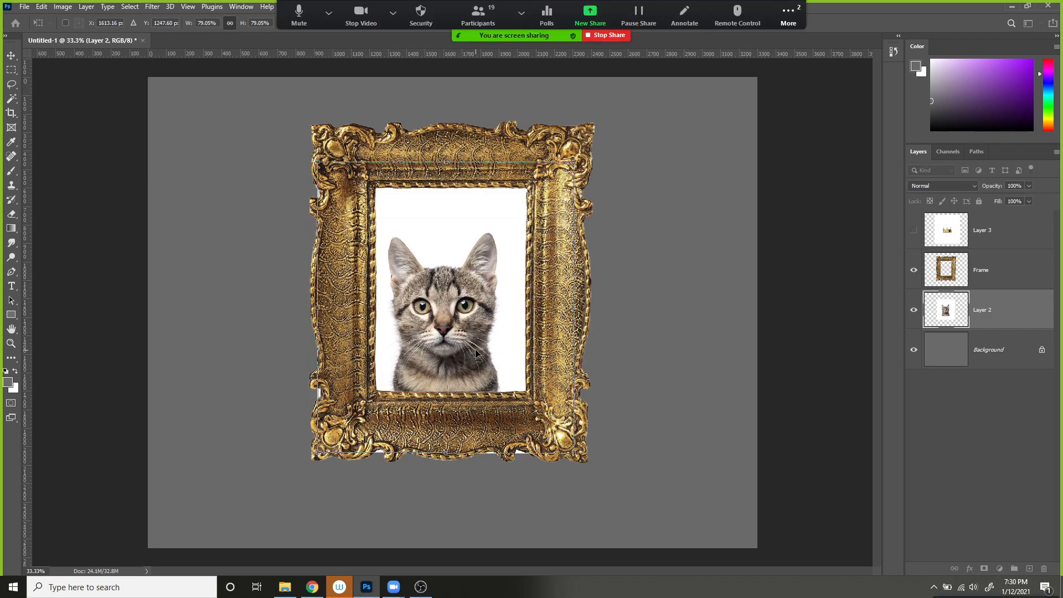
key("Return")
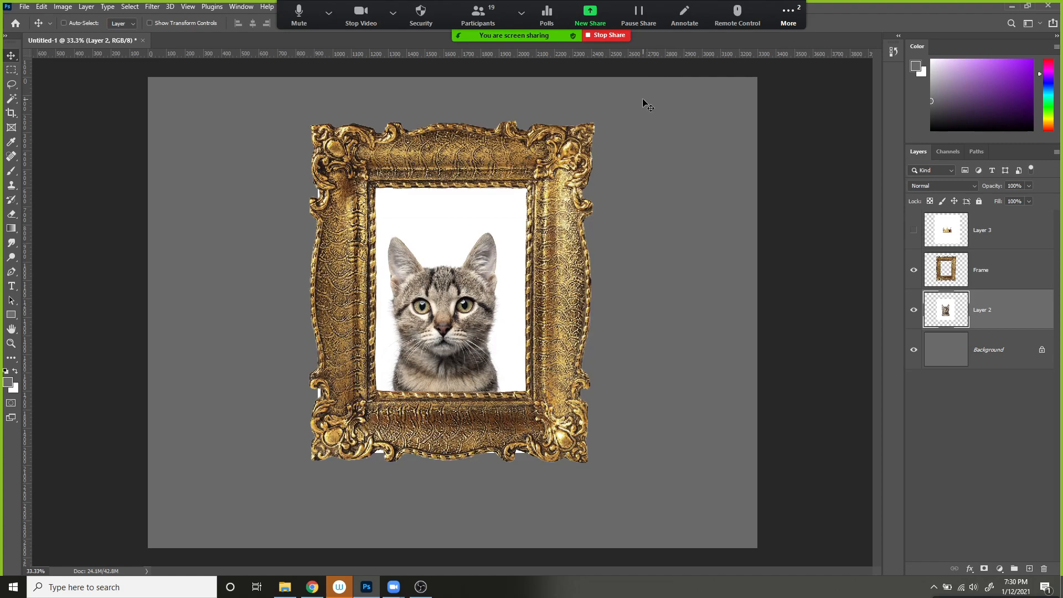
- Hide the meeting controls, dismiss the Windows Security prompt and minimize the Office window
key("ctrl+alt+shift+h")
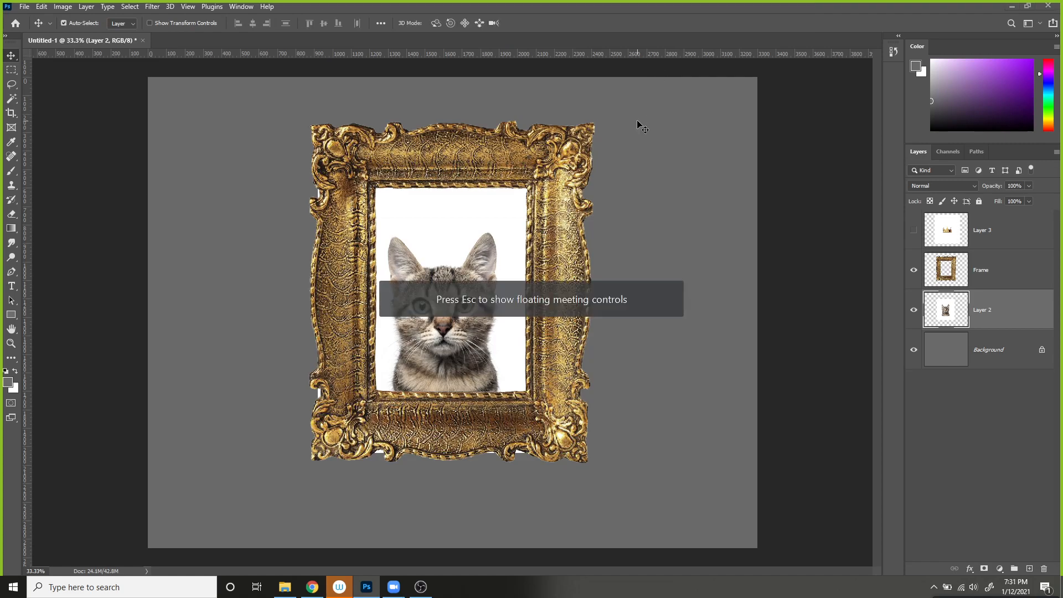
key("ctrl+alt+shift+super")
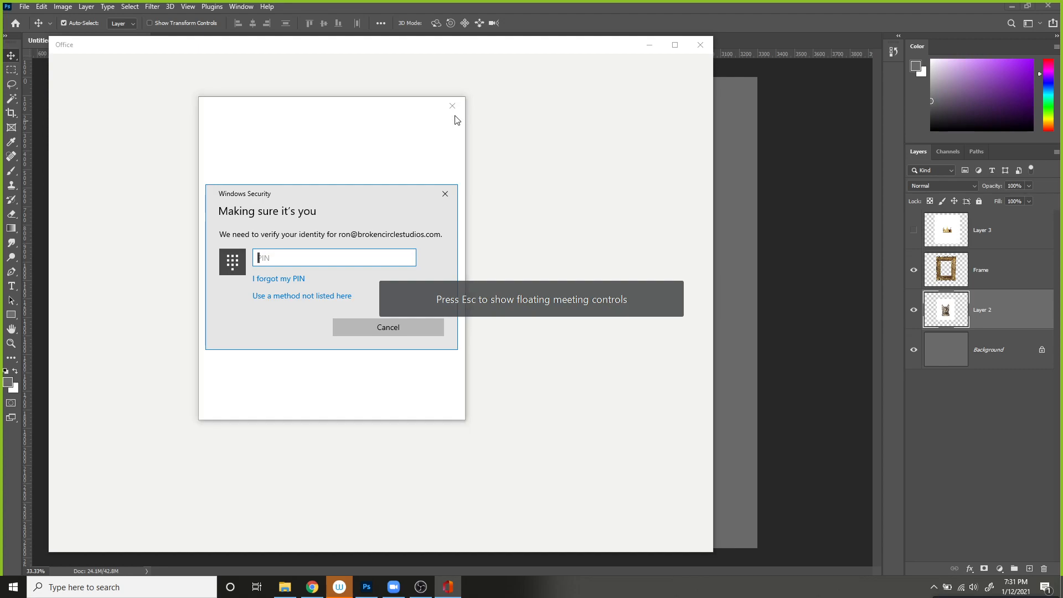
key("Escape")
key("alt")
left_click(410, 324)
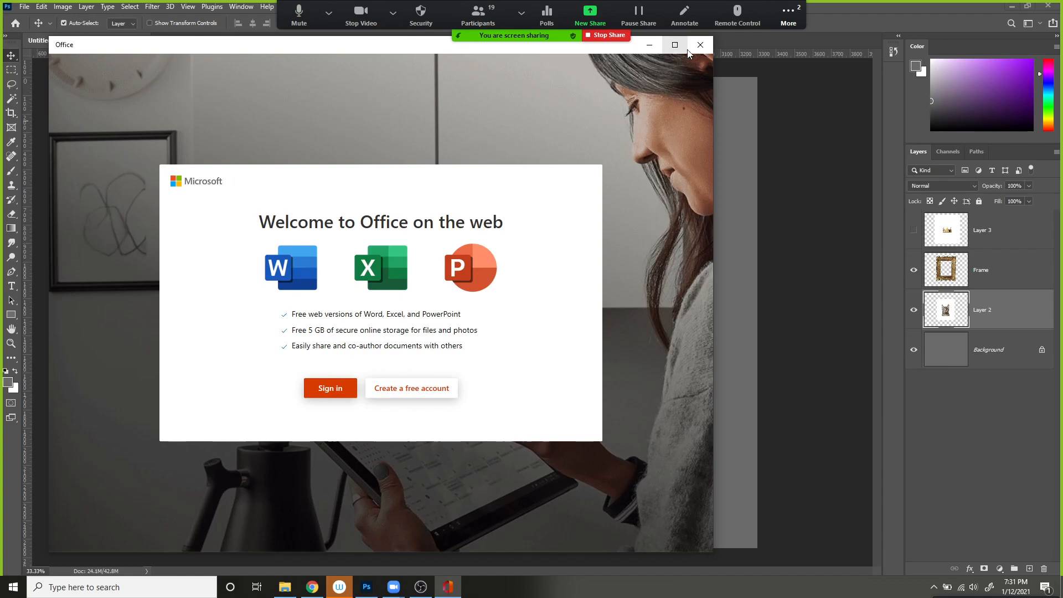
left_click(650, 46)
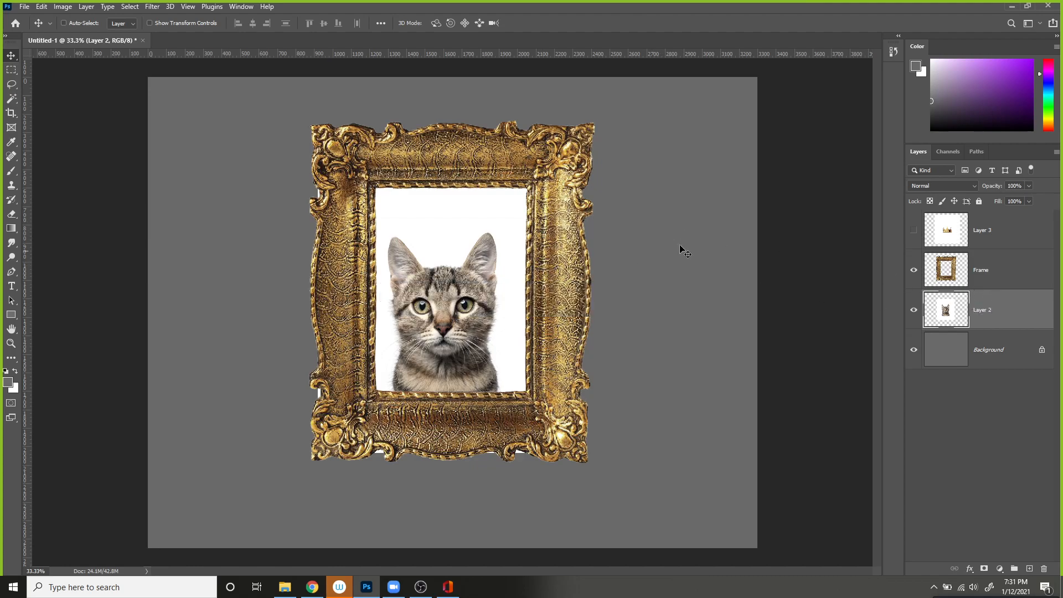
- Undo the last resize of the cat layer
key("ctrl")
key("ctrl+z")
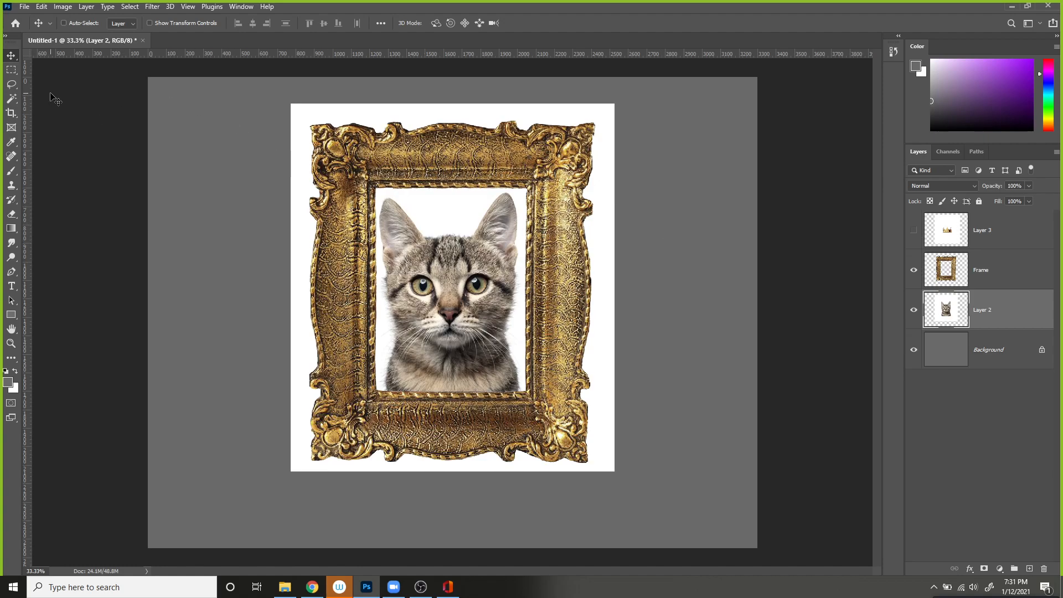
- Try deleting a rectangular selection slightly larger than the frame's opening from Layer 2, and undo the deletion
left_click(11, 70)
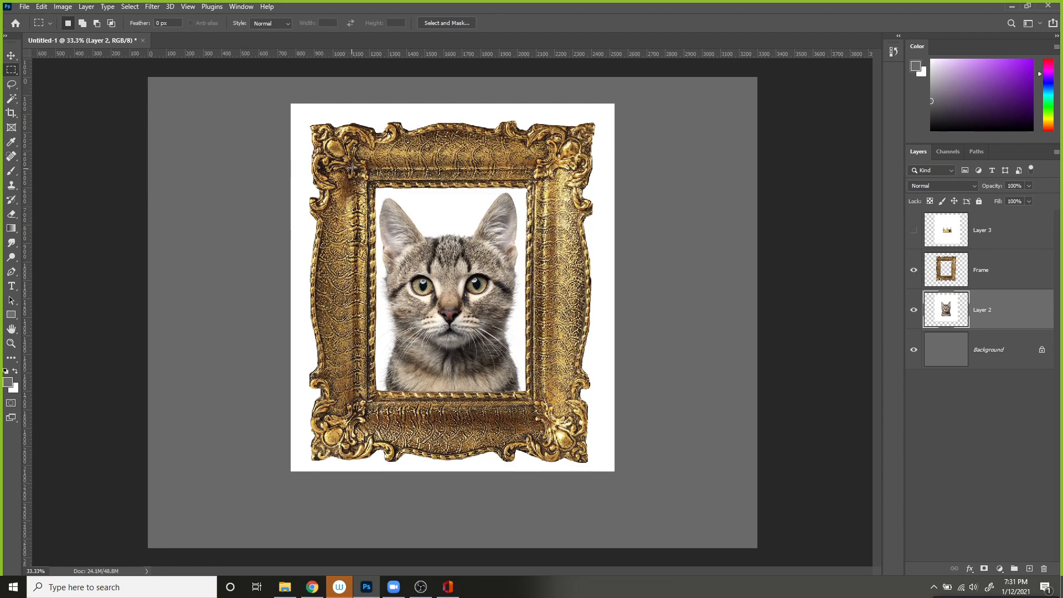
left_click_drag(353, 176, 546, 414)
key("Delete")
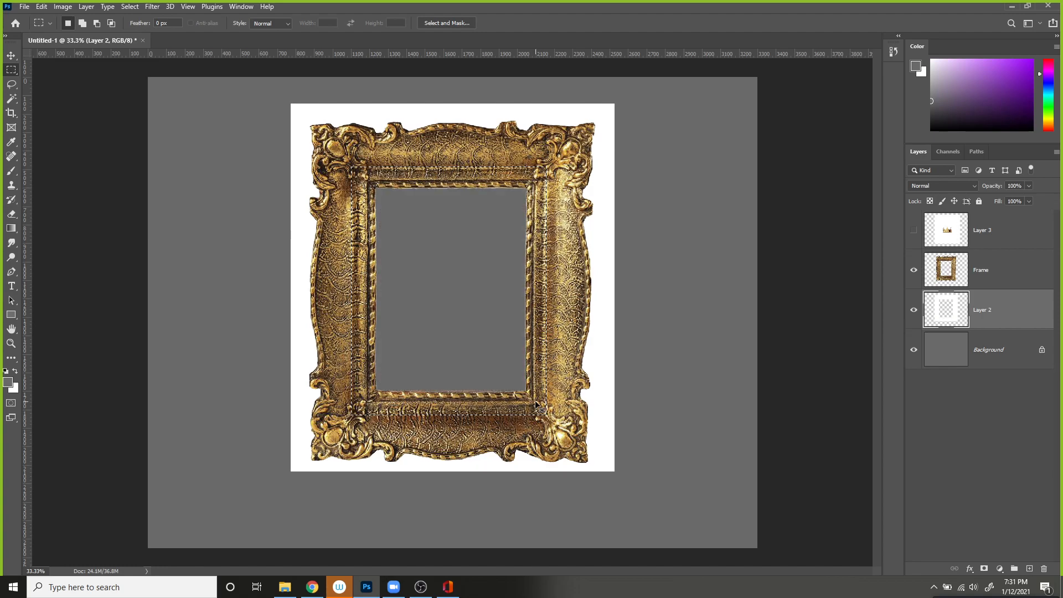
key("ctrl+z")
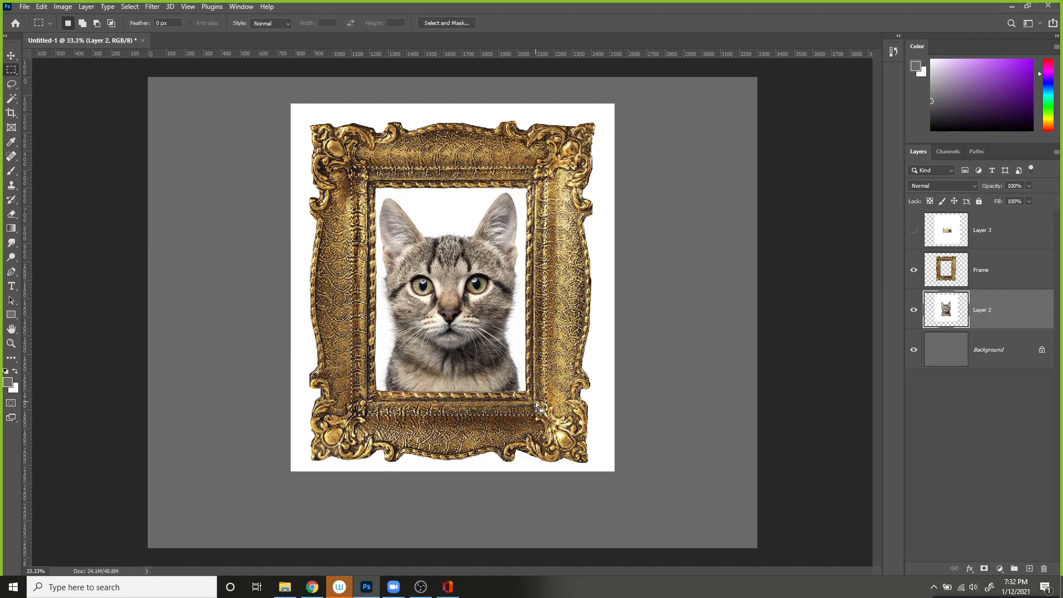
- Invert the rectangular selection around the frame's opening
left_click(130, 7)
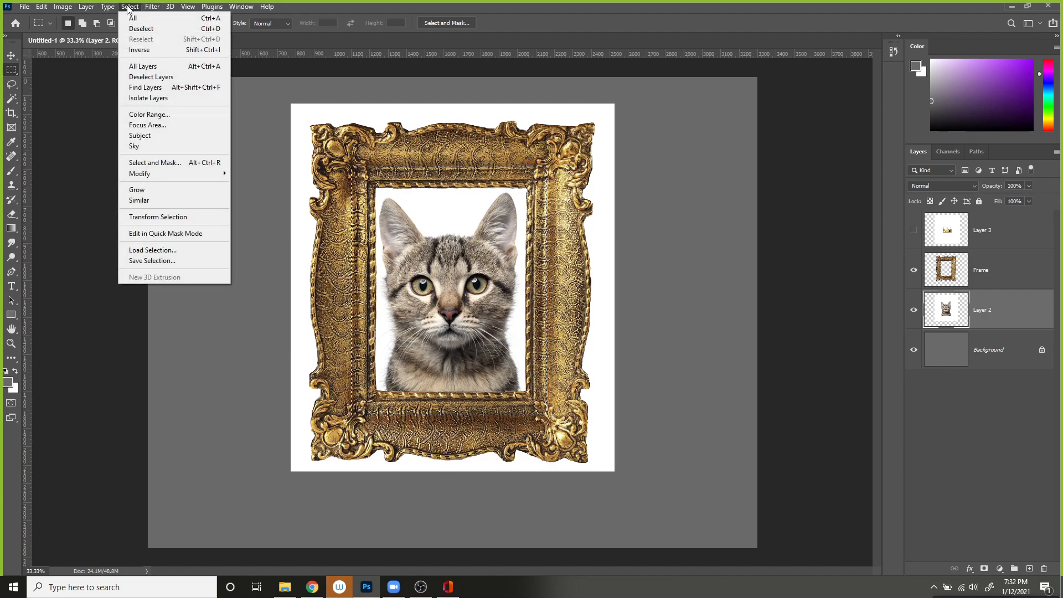
left_click(137, 50)
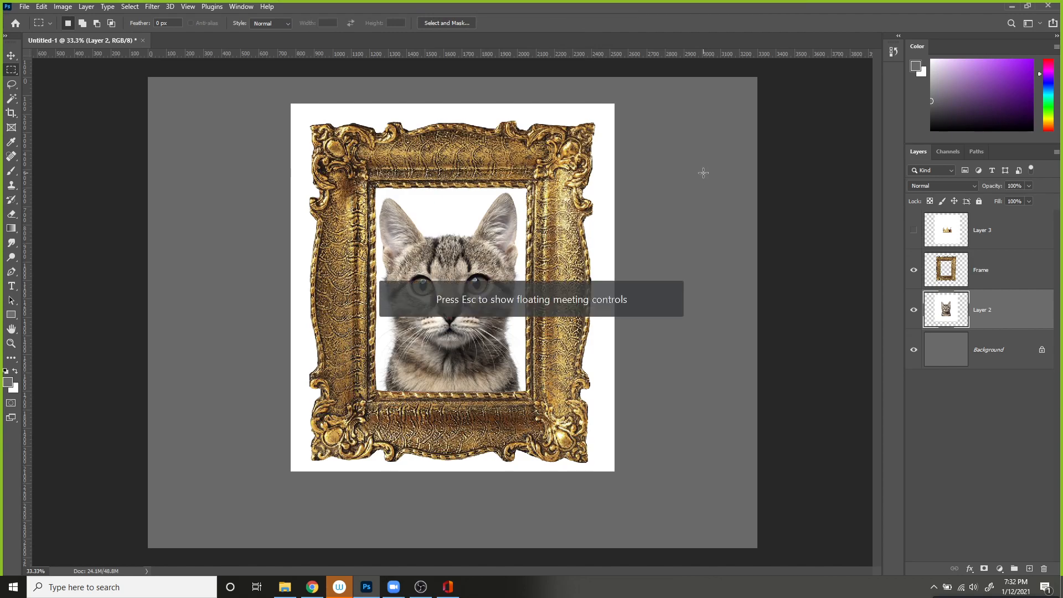
- Select a rectangle just beyond the frame's opening, invert it, delete the outer white from Layer 2 and deselect
left_click(11, 56)
left_click(12, 69)
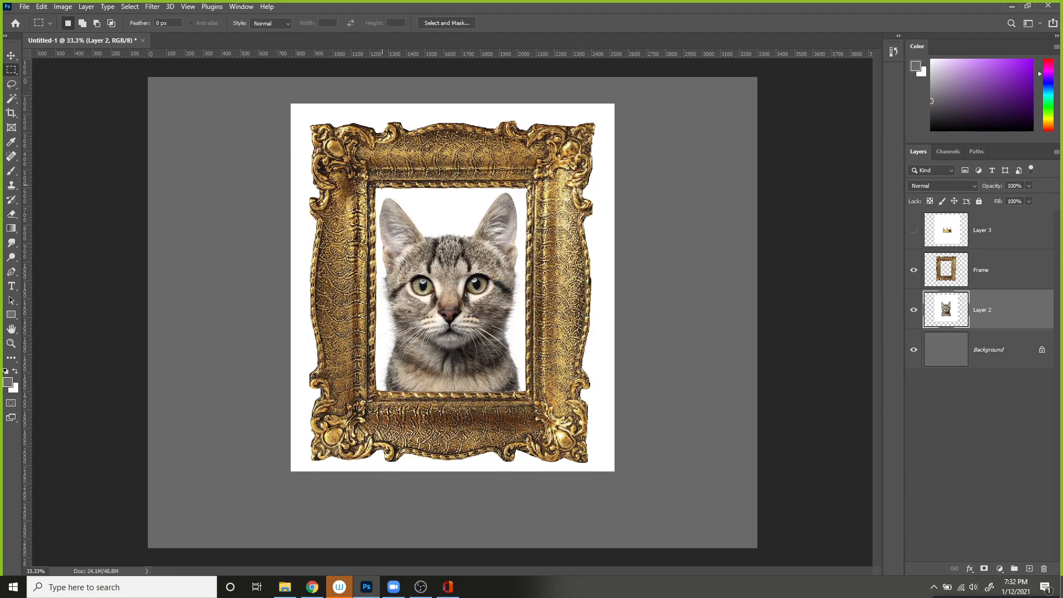
left_click_drag(356, 166, 548, 411)
key("ctrl+plus")
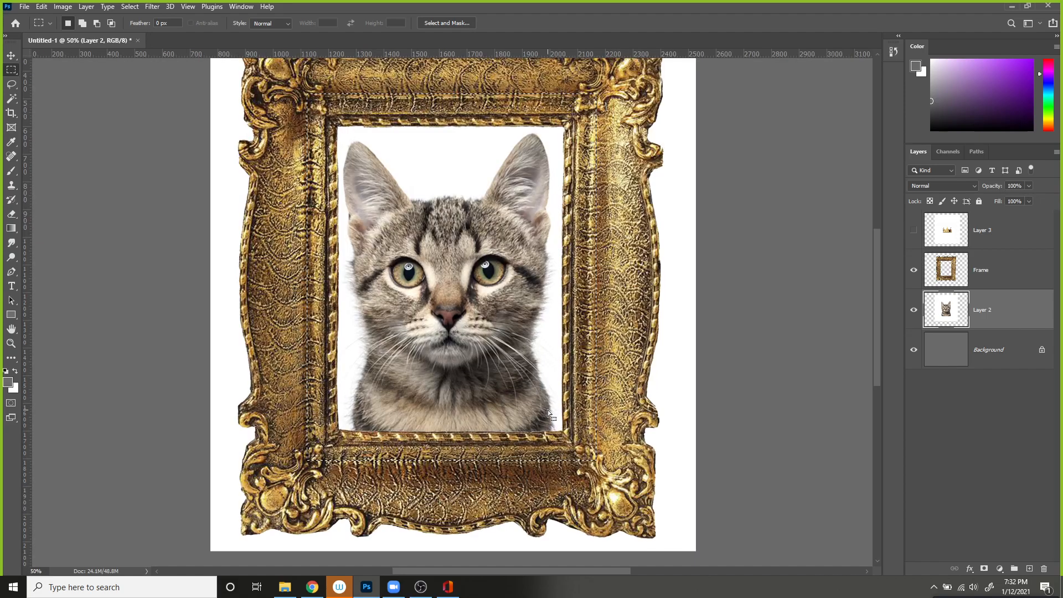
left_click_drag(291, 158, 477, 331)
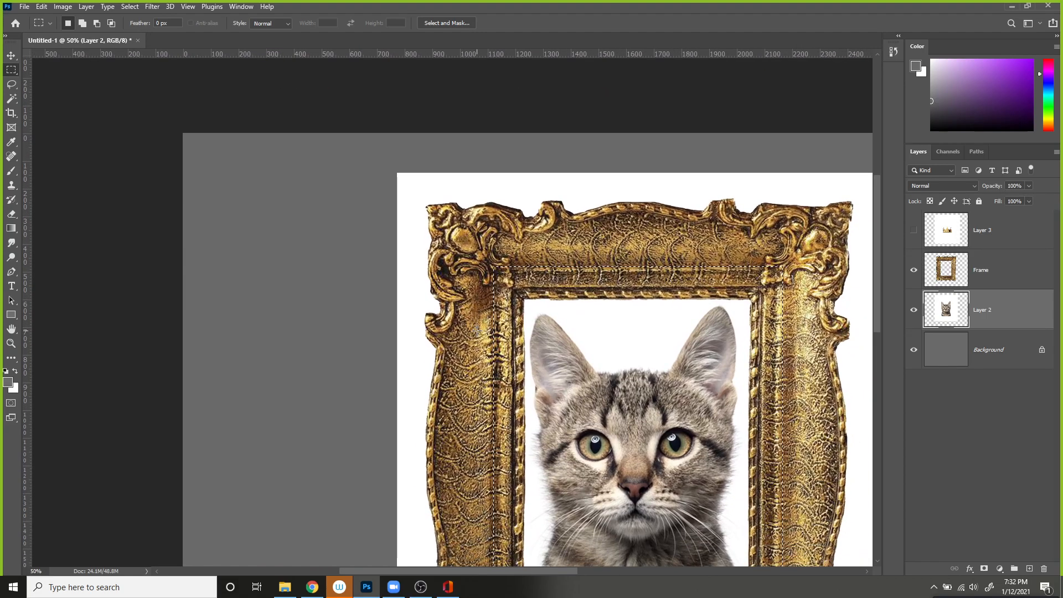
key("ctrl+shift+i")
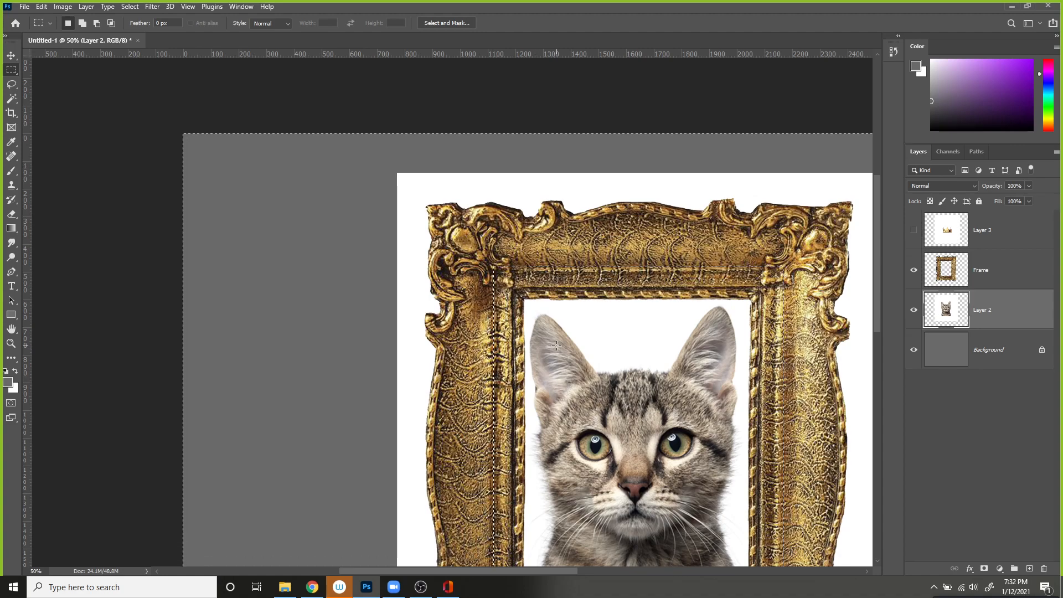
key("ctrl+minus")
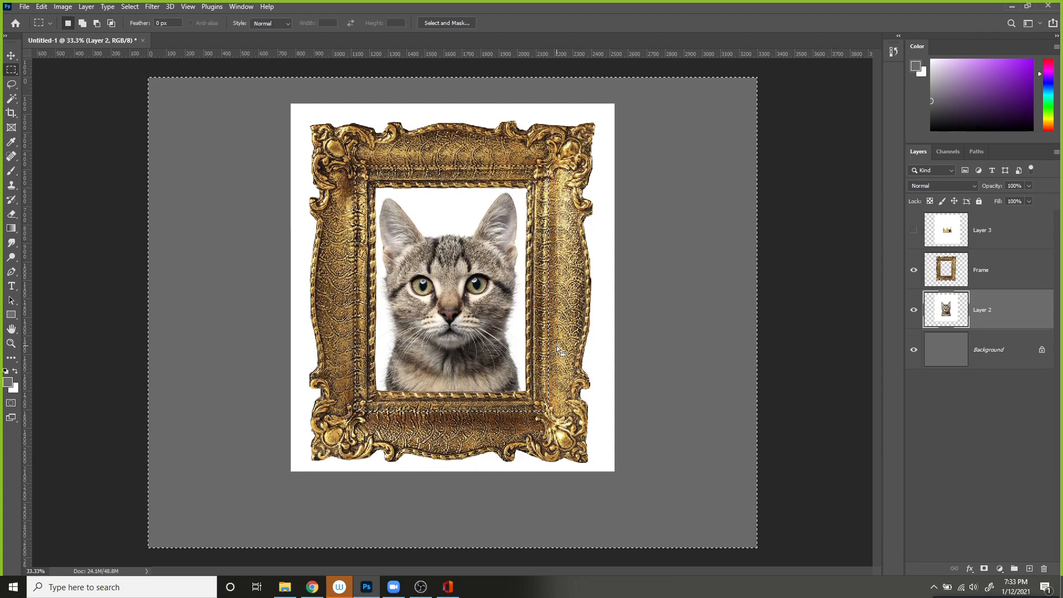
key("Delete")
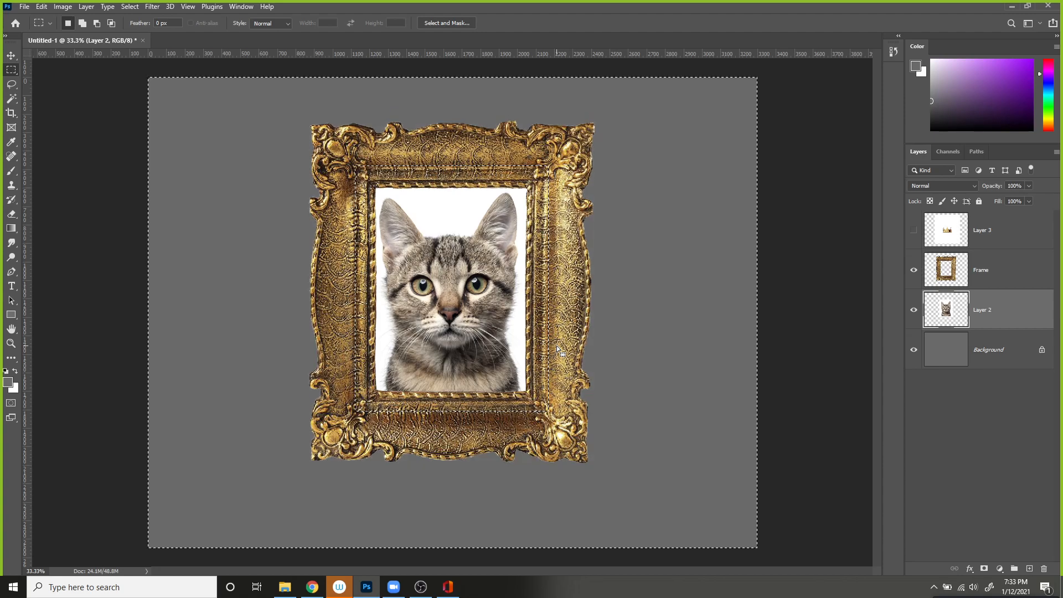
key("ctrl+d")
- Scale the cat layer down slightly and move it so the cat's chest meets the frame's lower inner edge
key("ctrl+t")
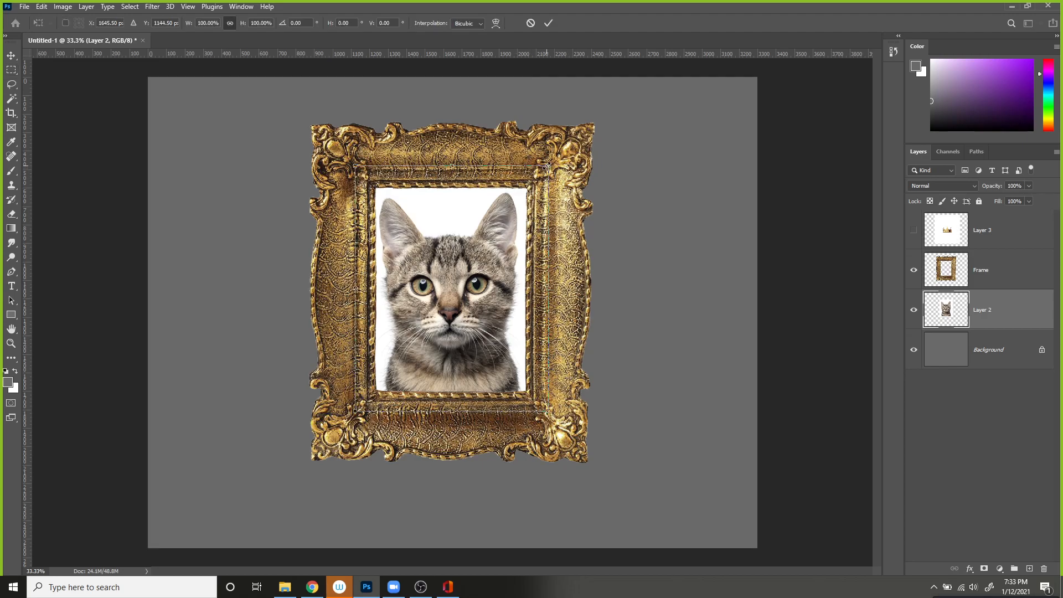
left_click_drag(544, 167, 517, 168)
key("Return")
key("m")
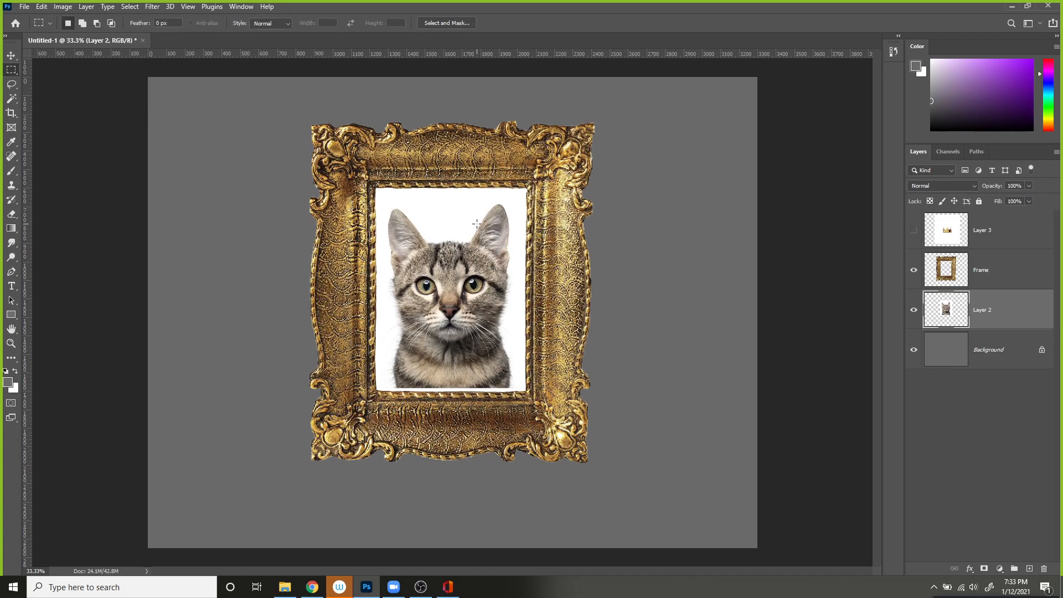
key("v")
left_click_drag(472, 235, 470, 236)
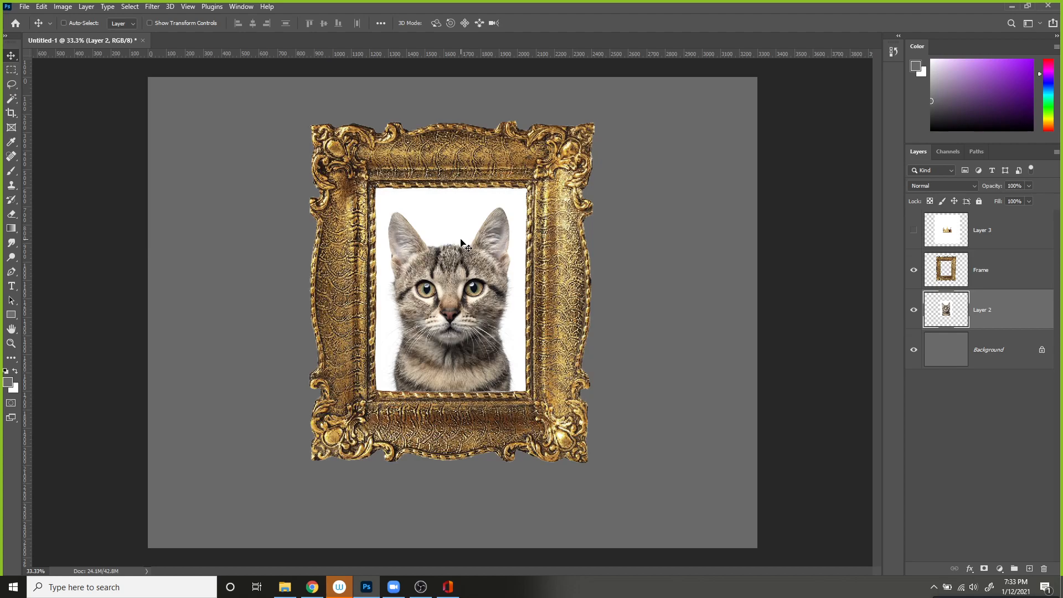
- Hide the Frame layer and the meeting controls, and make Layer 3 the active layer
key("ctrl+t")
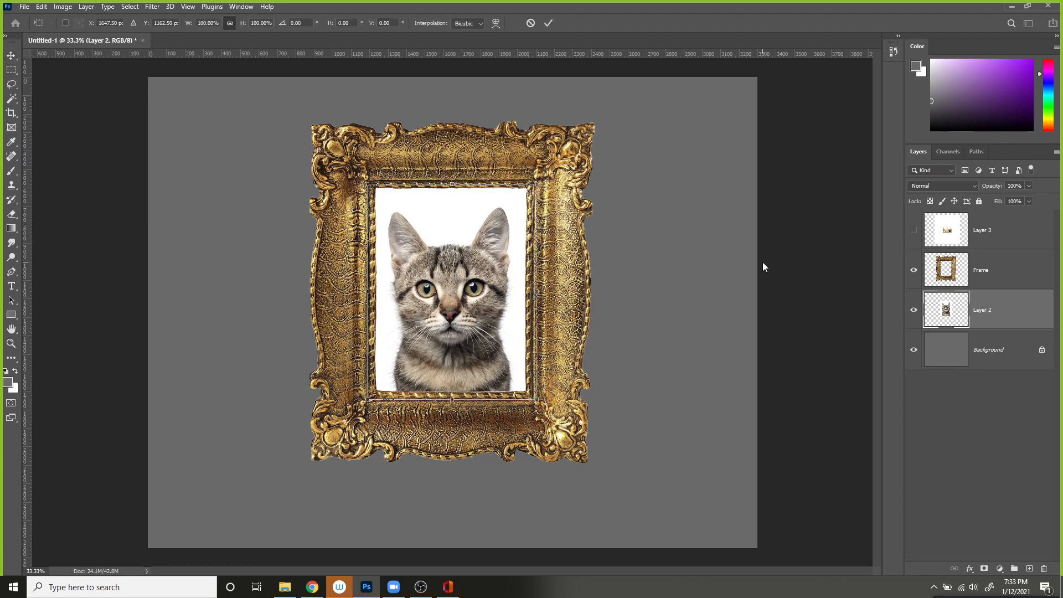
left_click(914, 269)
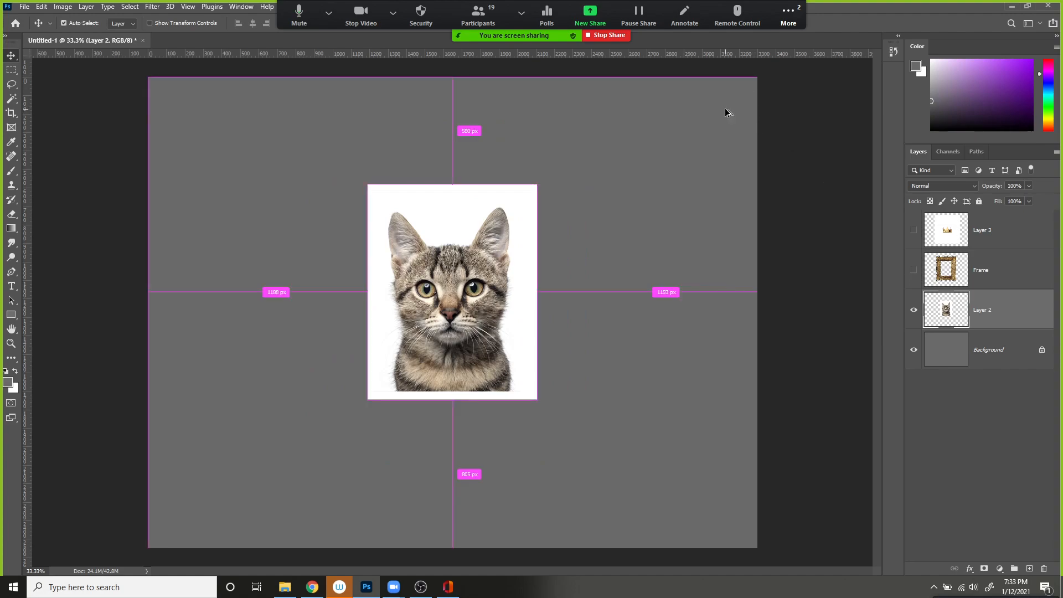
key("ctrl+alt+shift+h")
left_click(997, 246)
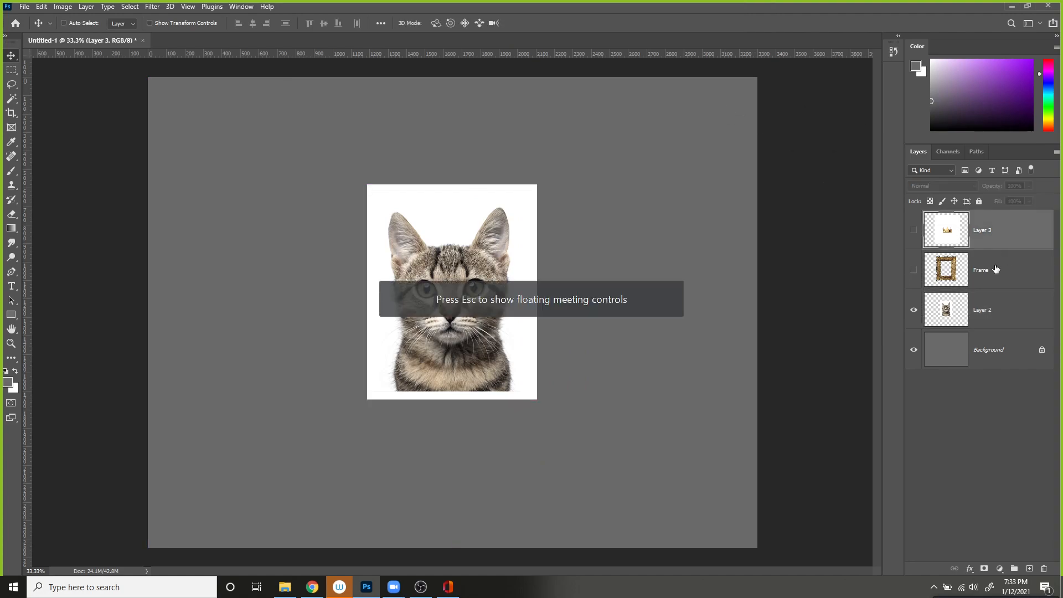
- Show the Frame layer over the cat again and make Layer 2 the active layer
left_click(985, 300)
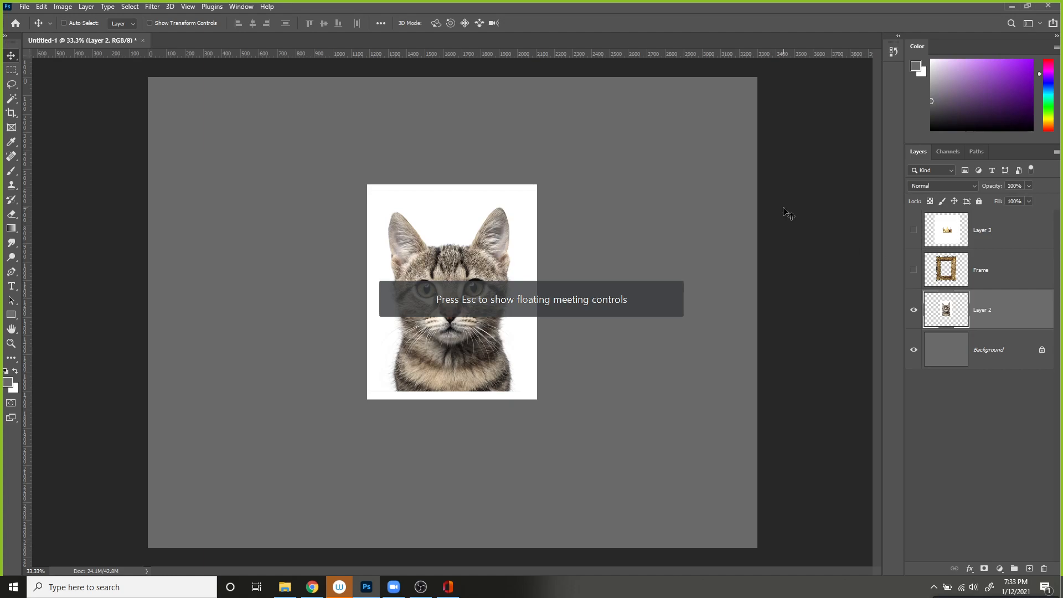
key("ctrl+t")
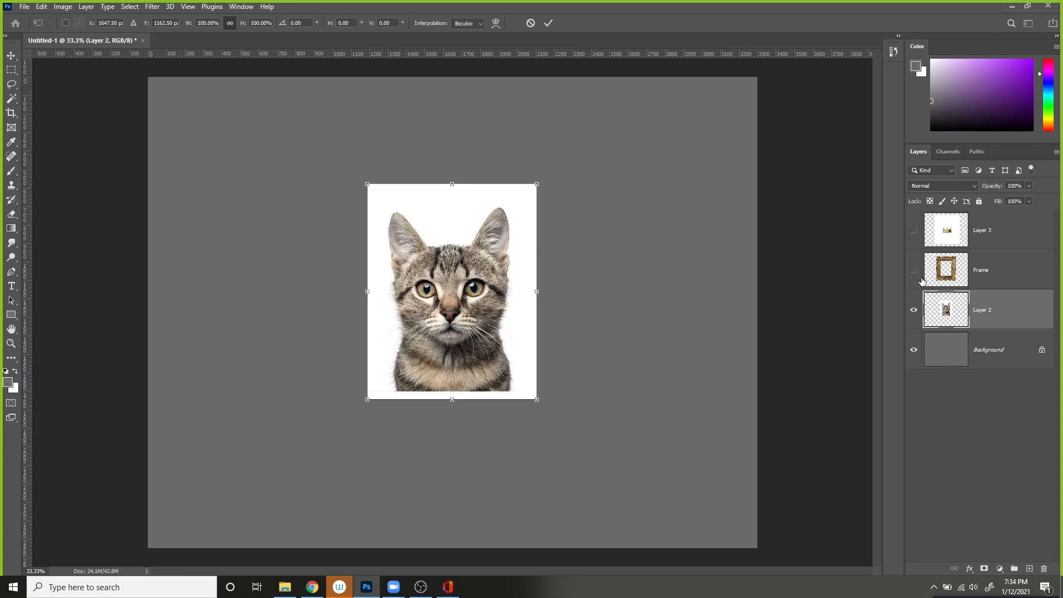
left_click(954, 277)
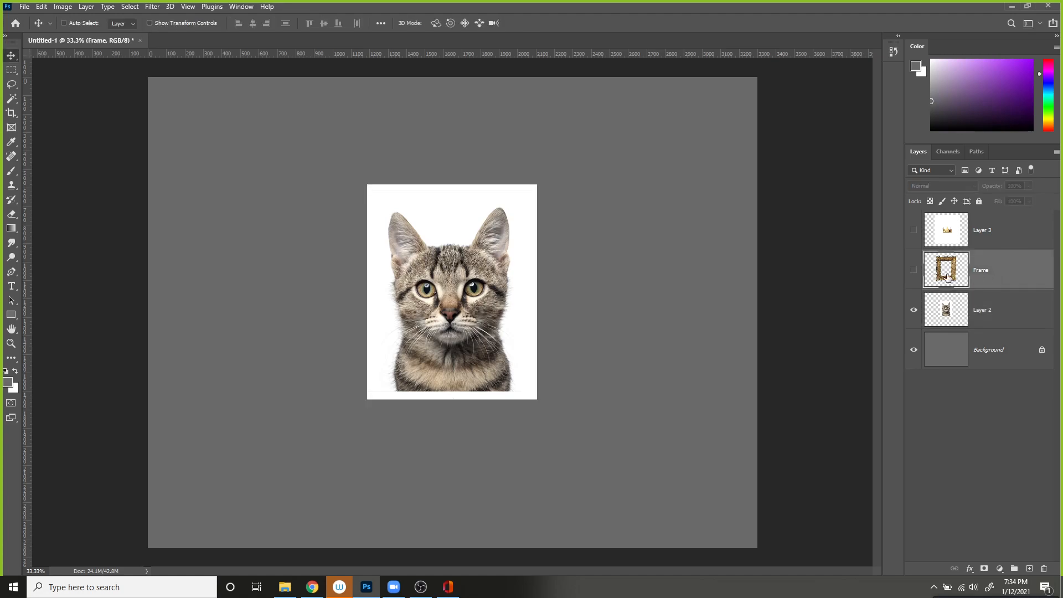
left_click(914, 270)
left_click(997, 307)
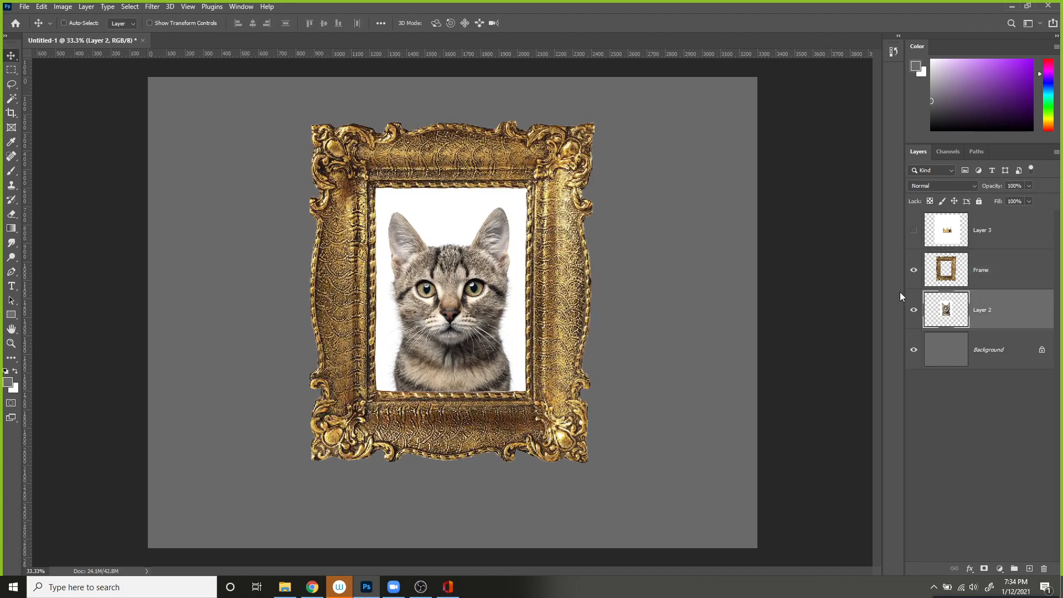
- Enlarge the cat on Layer 2 to about 110% and rotate it about 6.8° clockwise within the frame's opening
key("ctrl+t")
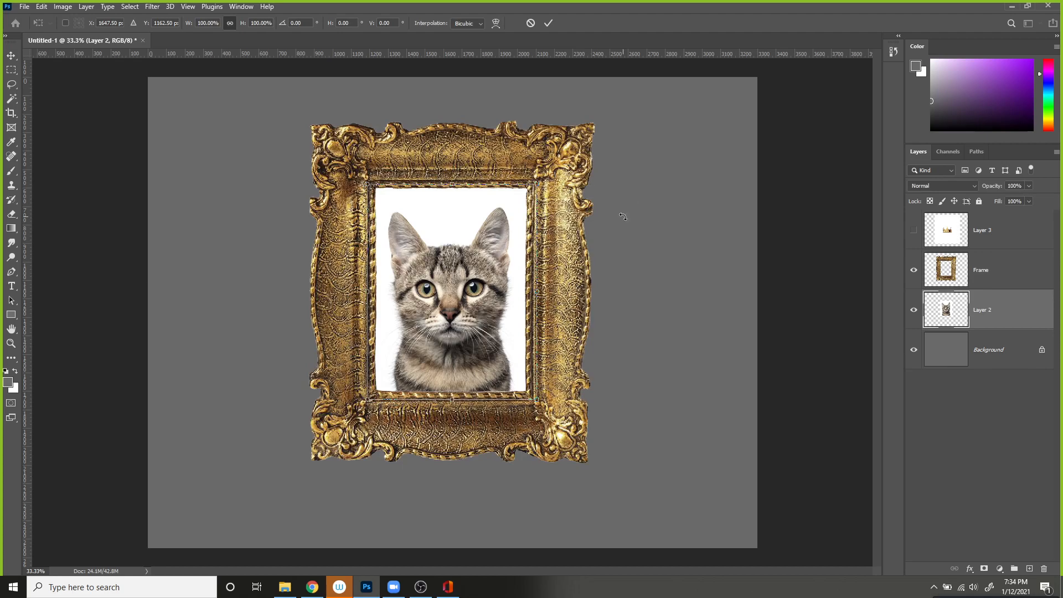
left_click_drag(539, 173, 547, 181)
left_click_drag(503, 247, 504, 253)
left_click_drag(541, 194, 553, 189)
left_click_drag(494, 257, 493, 254)
left_click_drag(565, 174, 571, 178)
mouse_move(491, 241)
left_mouse_down()
mouse_move(485, 249)
mouse_move(498, 237)
left_mouse_up()
left_click_drag(550, 193, 561, 184)
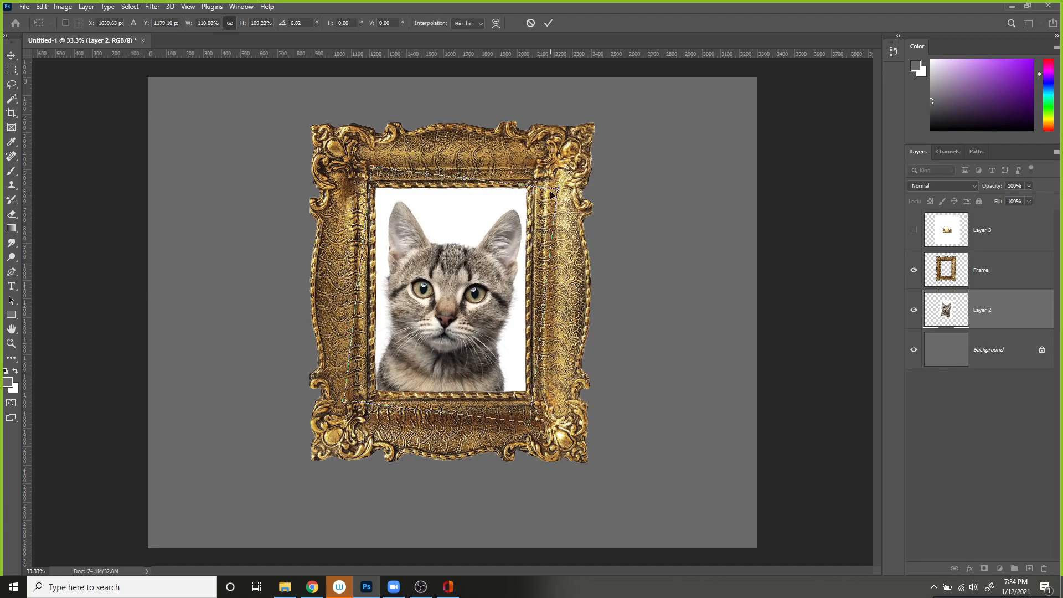
key("Return")
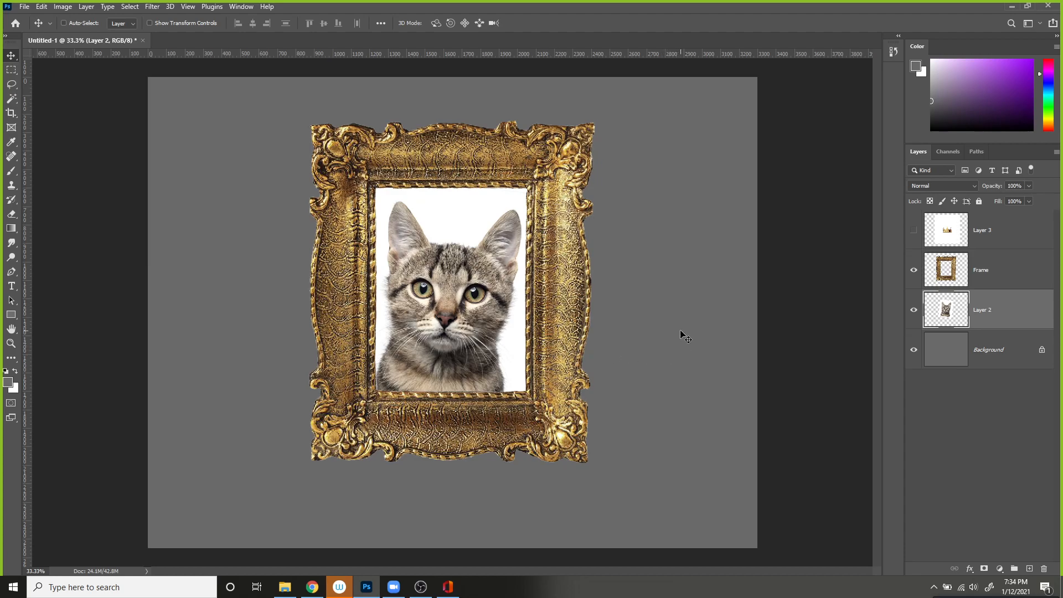
- Show Layer 3, delete the white background around the crown using the Magic Wand, and deselect
left_click(915, 232)
left_click(1019, 241)
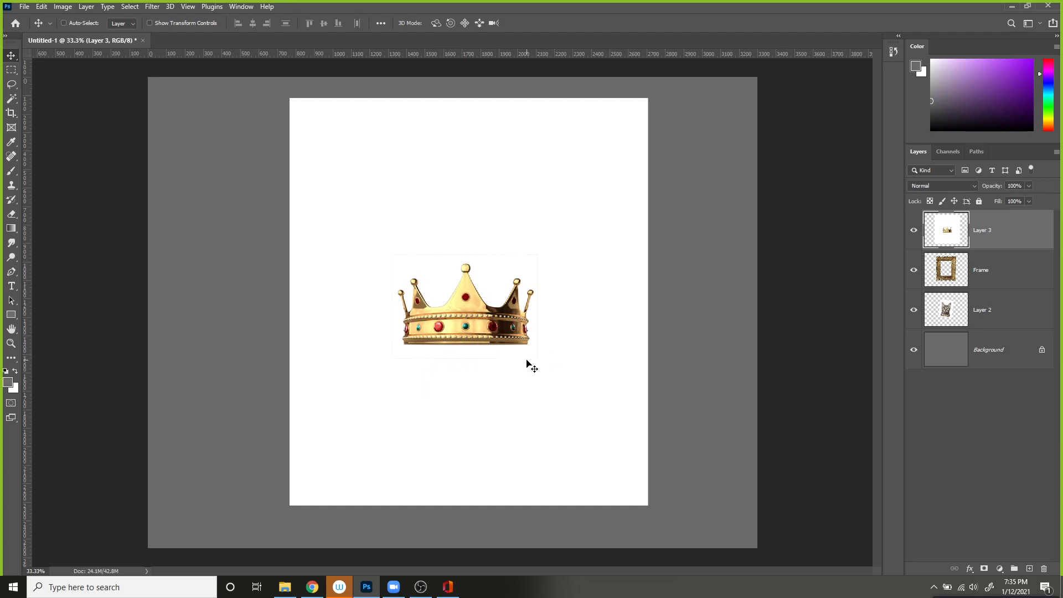
key("w")
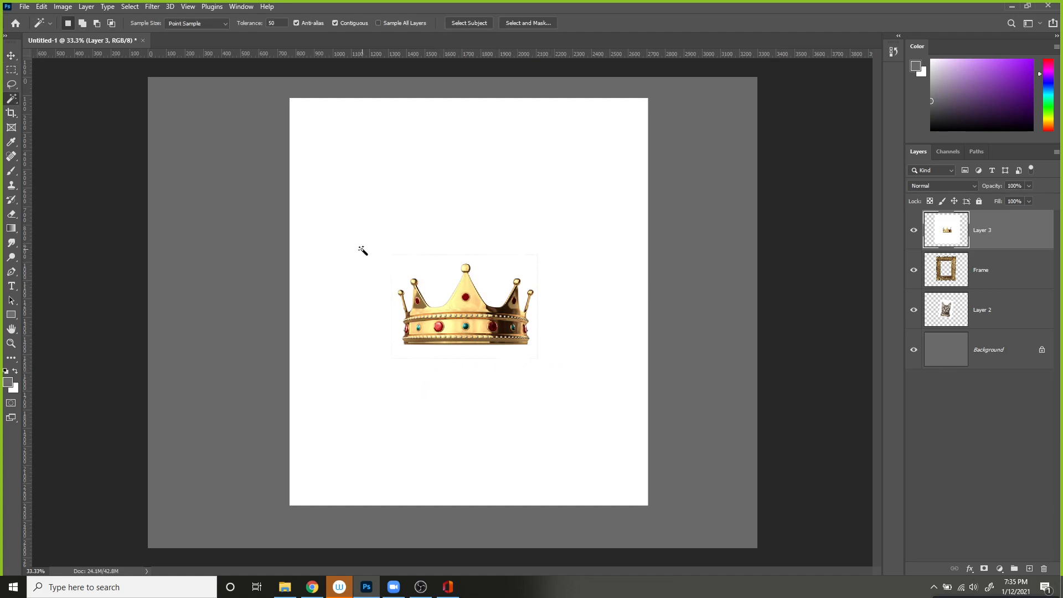
left_click(369, 281)
key("Delete")
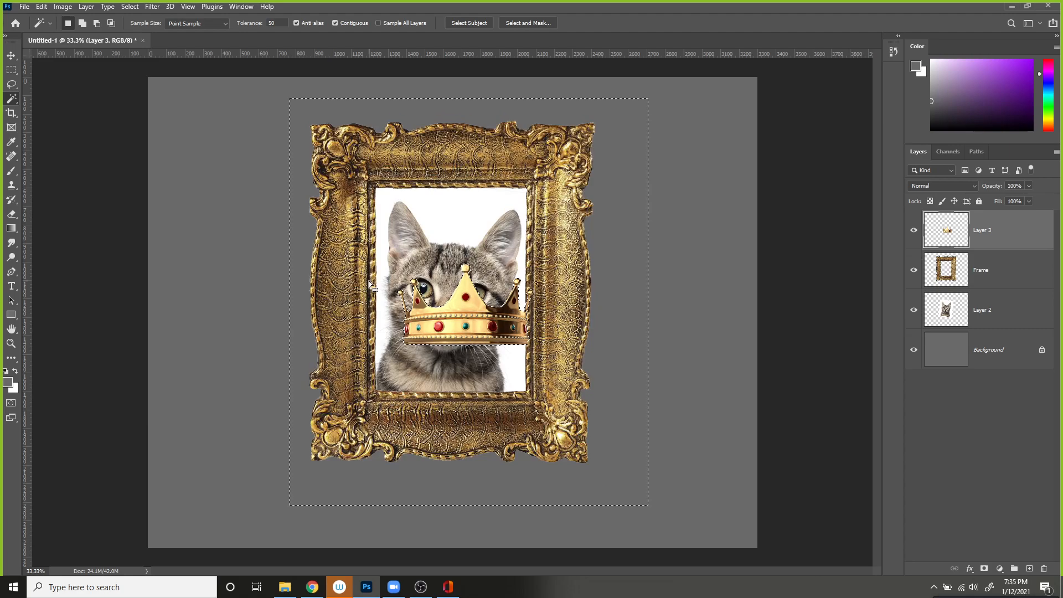
key("ctrl+d")
- Move the crown onto the cat's head, scale it to about 85% and rotate it about 2.2° clockwise
key("v")
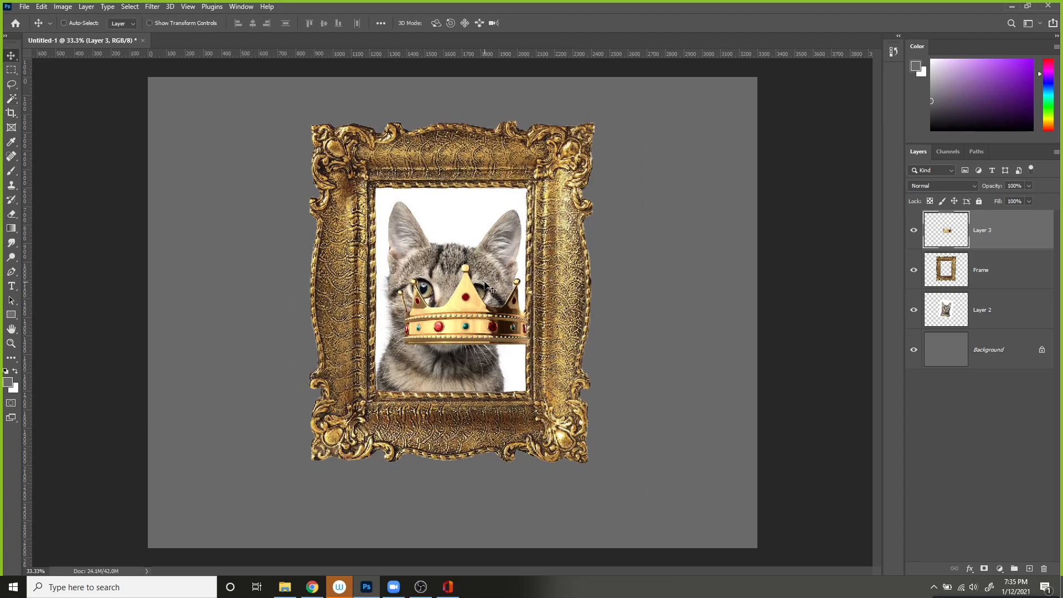
left_click_drag(448, 311, 455, 228)
key("ctrl+t")
left_click_drag(542, 177, 543, 175)
left_click_drag(516, 264, 513, 255)
left_click_drag(522, 187, 495, 215)
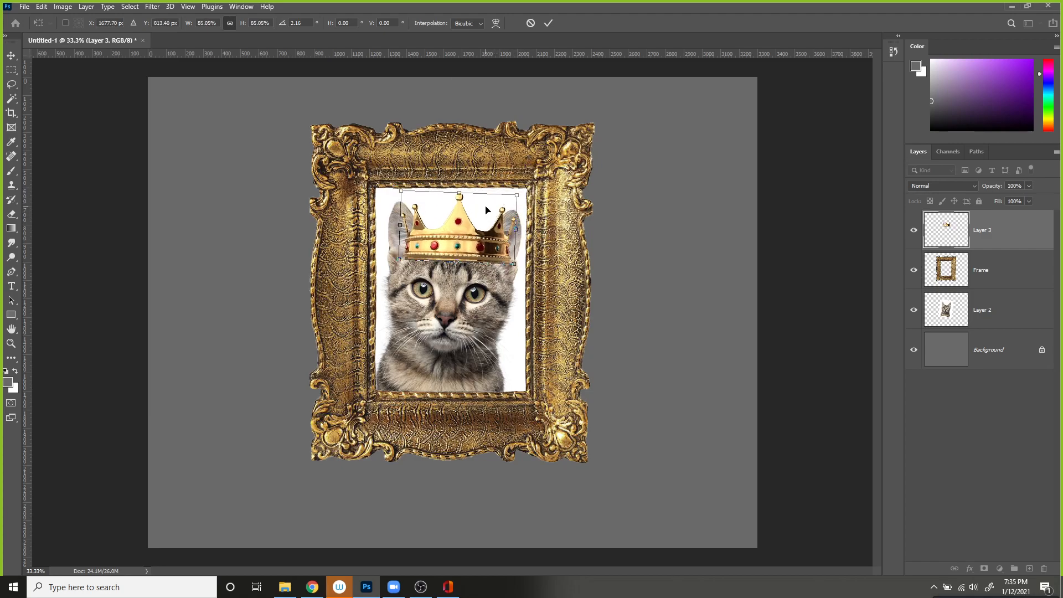
key("Return")
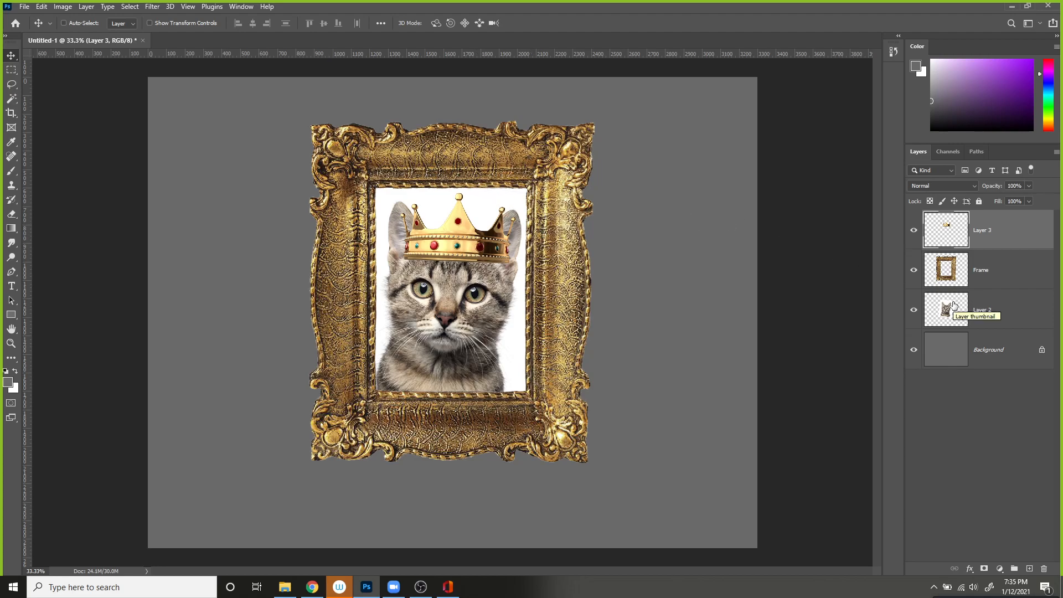
- Start the Crop tool and clear its preset width and height so the crop is unconstrained
key("c")
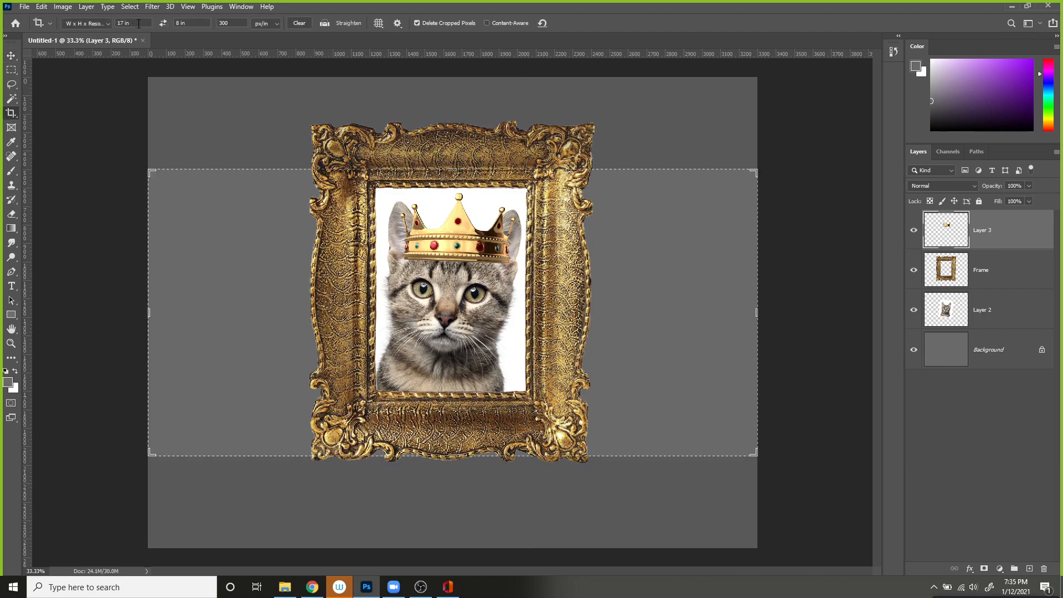
left_click(134, 21)
key("BackSpace")
key("Tab")
key("BackSpace")
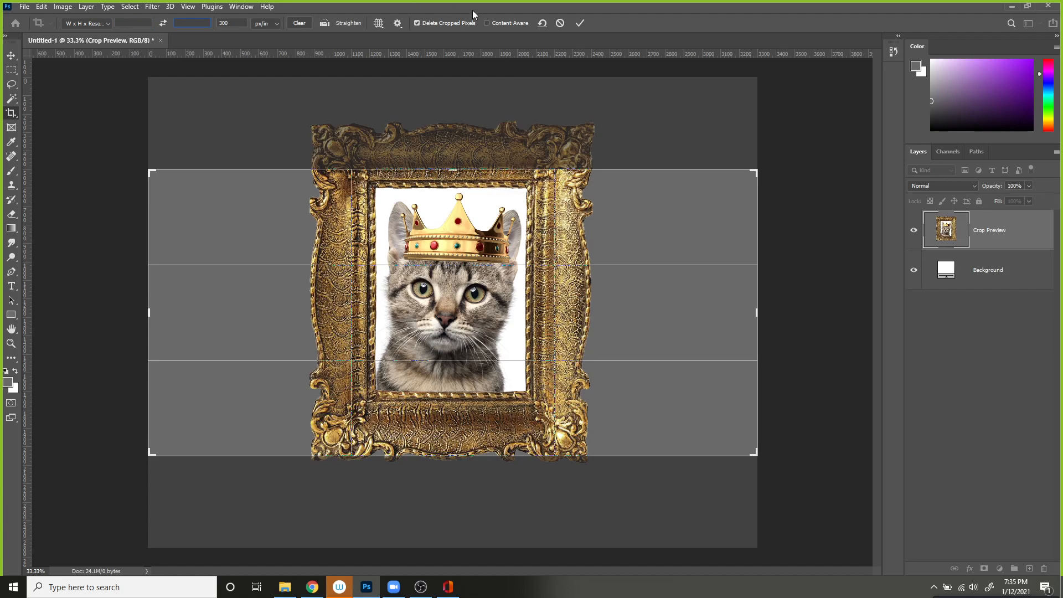
- Resize the crop area around the gold frame to about 1988 px wide and 2110 px high
left_click_drag(452, 170, 455, 131)
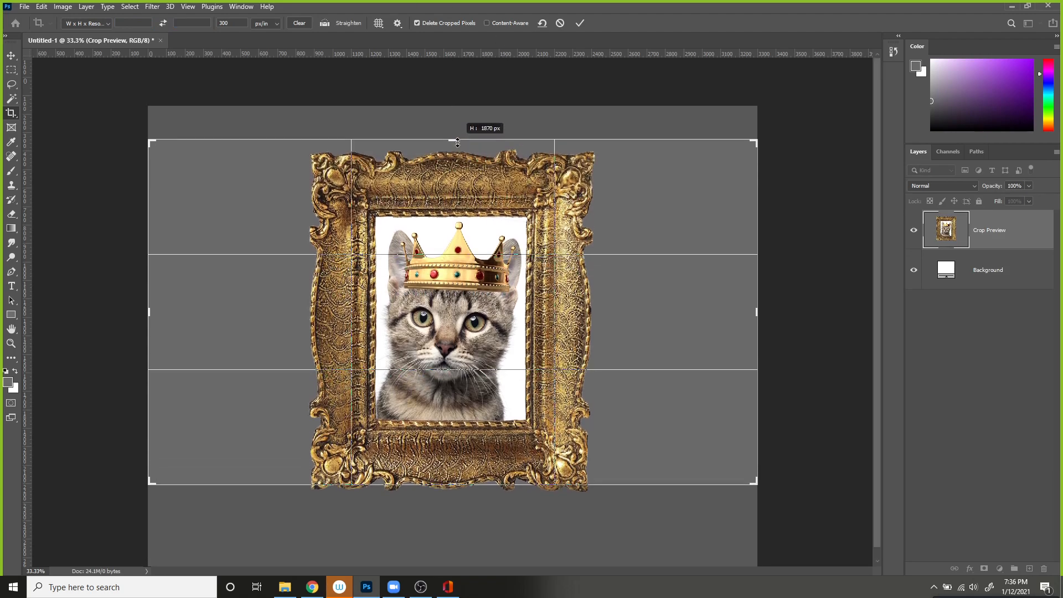
left_click_drag(453, 491, 453, 507)
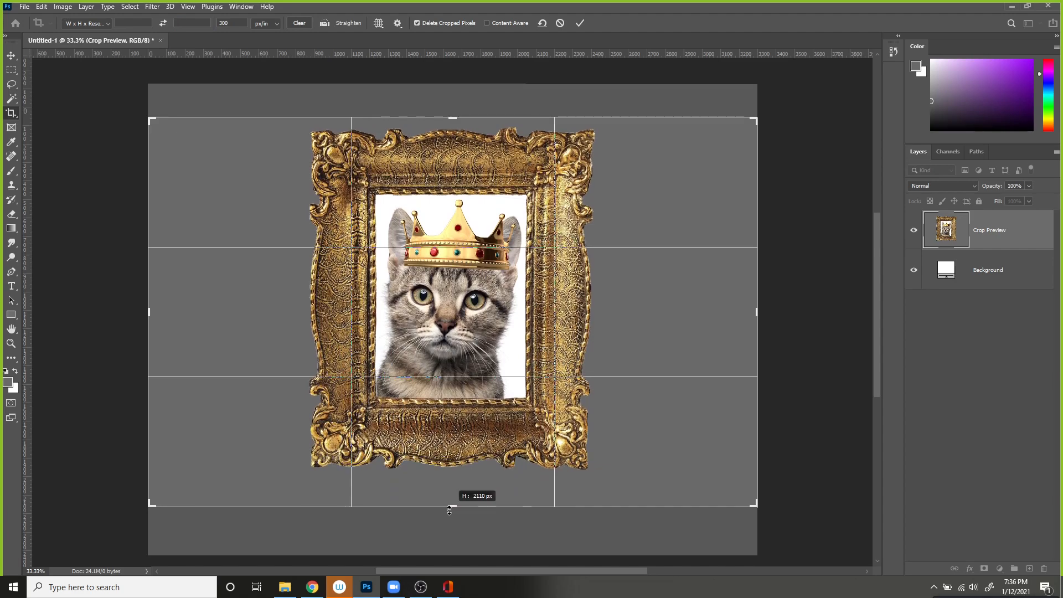
left_click_drag(737, 313, 695, 310)
key("ctrl+z")
left_click_drag(211, 312, 268, 322)
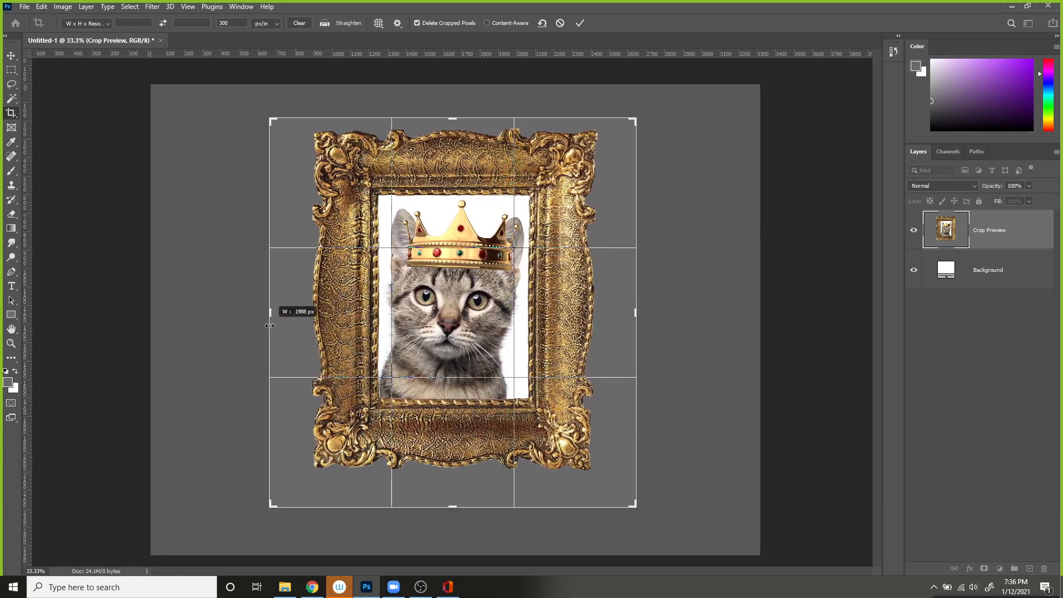
- Extend the crop area slightly upward, center the gold frame horizontally inside it and apply the crop
left_click_drag(453, 116, 452, 104)
left_click_drag(442, 333, 449, 324)
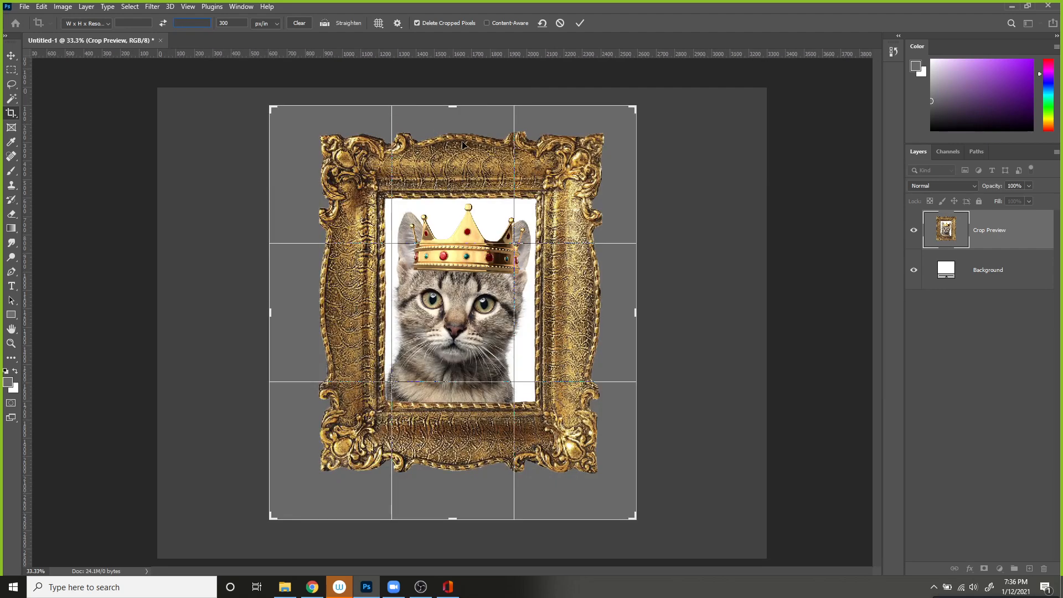
left_click_drag(456, 157, 451, 158)
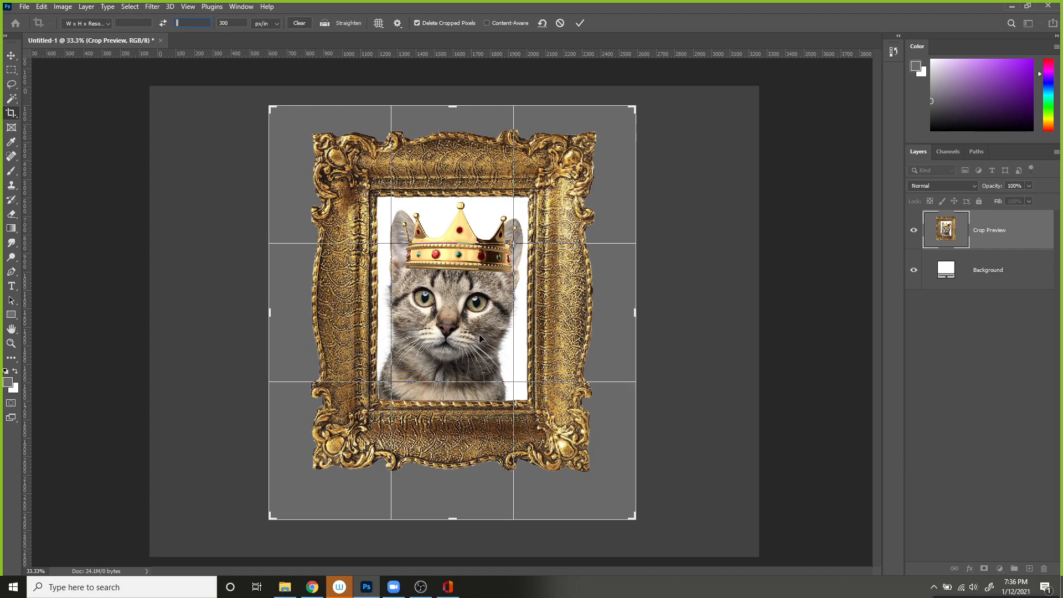
key("Return")
key("Return")
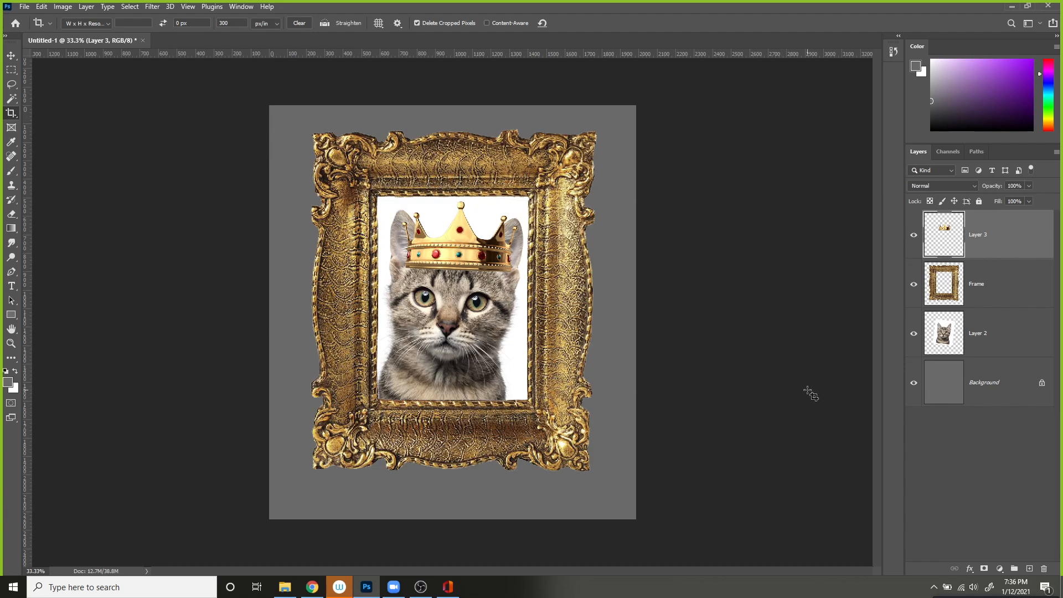
- Make the Frame layer active, dismiss the crop size error and cancel the reopened crop
left_click(997, 397)
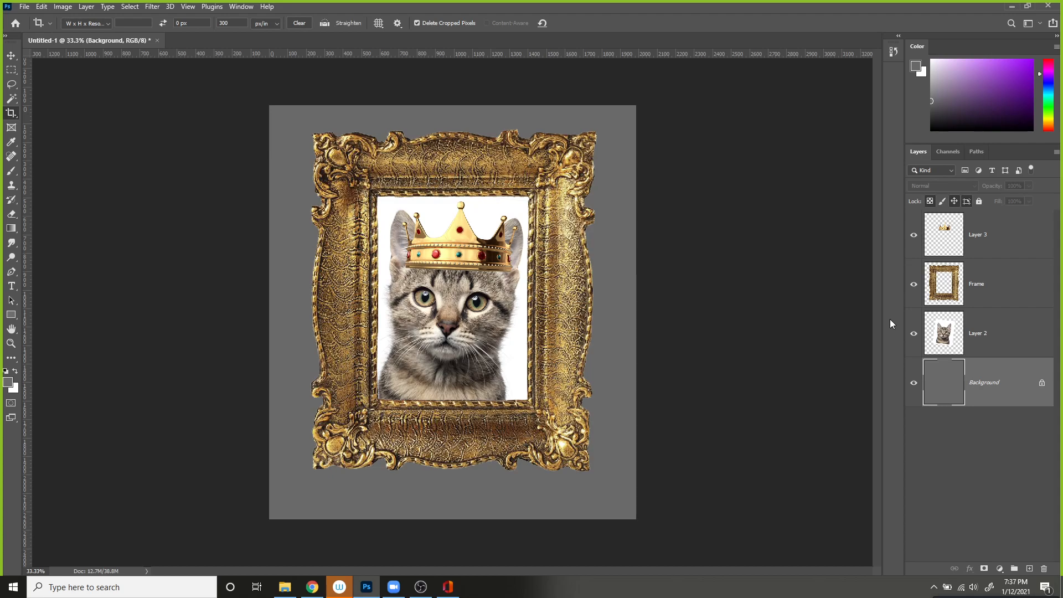
left_click(1000, 284)
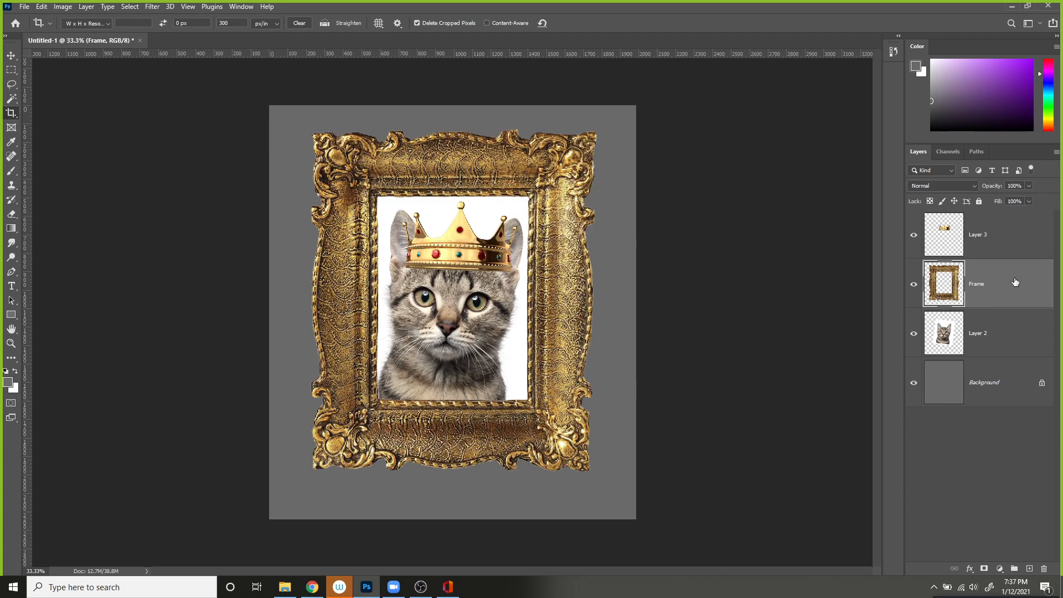
key("h")
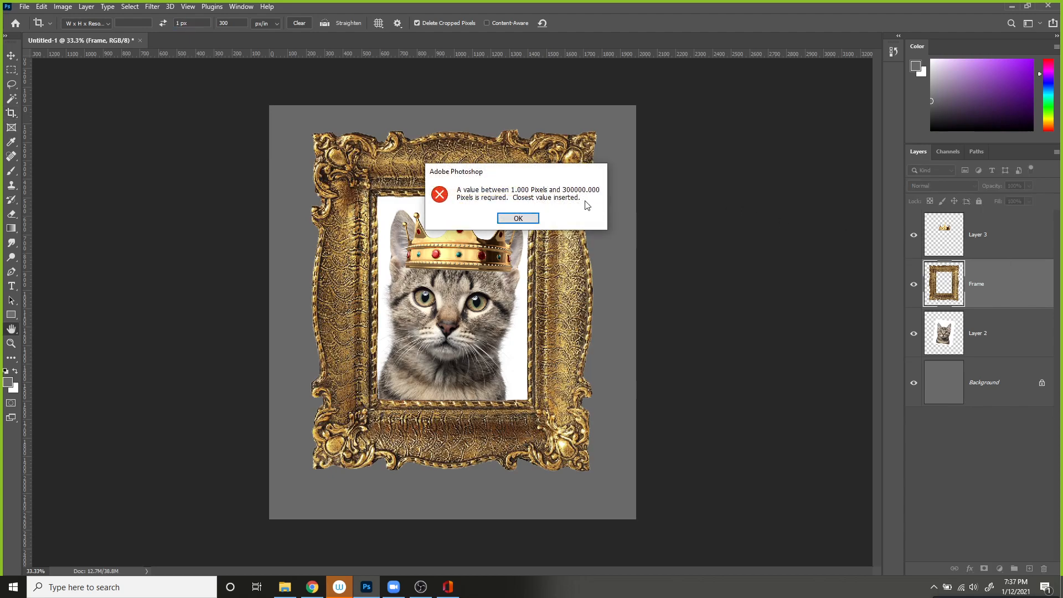
left_click(519, 217)
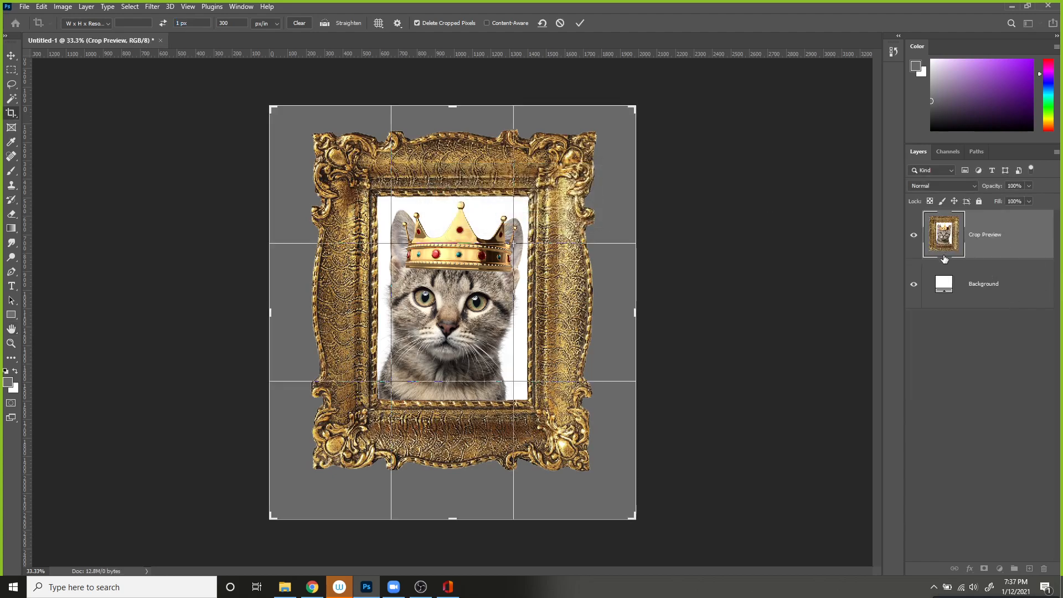
double_click(933, 274)
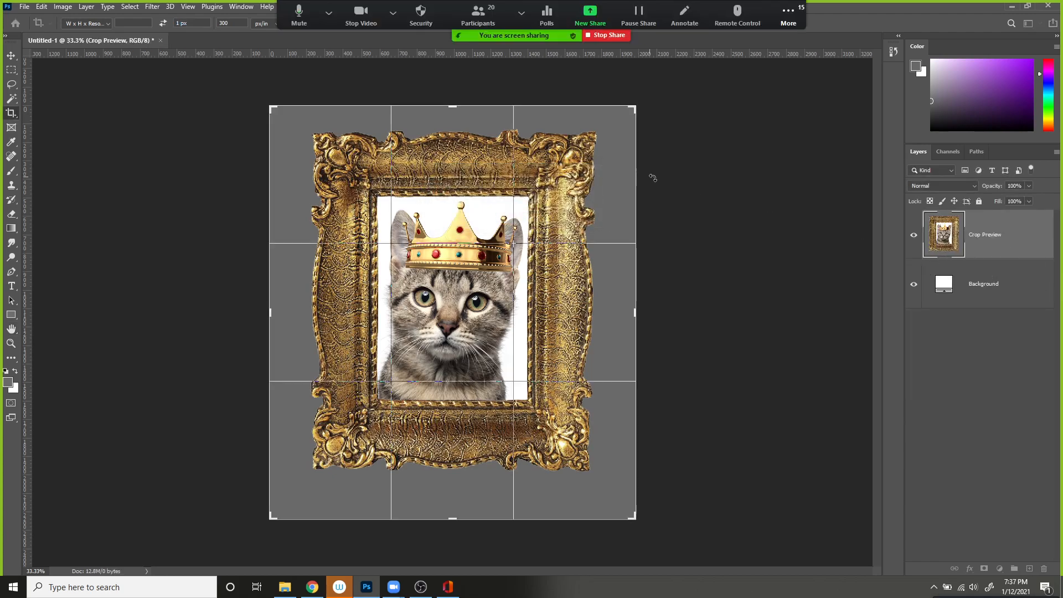
left_click(768, 114)
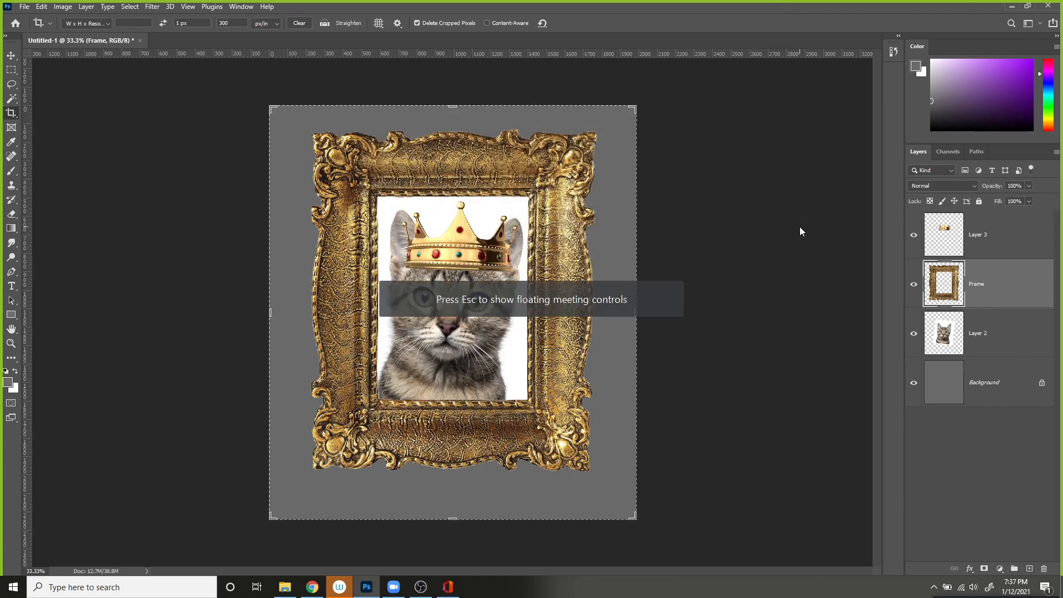
- Open the Layer Style dialog for the Frame layer and move it clear of most of the artwork
double_click(991, 280)
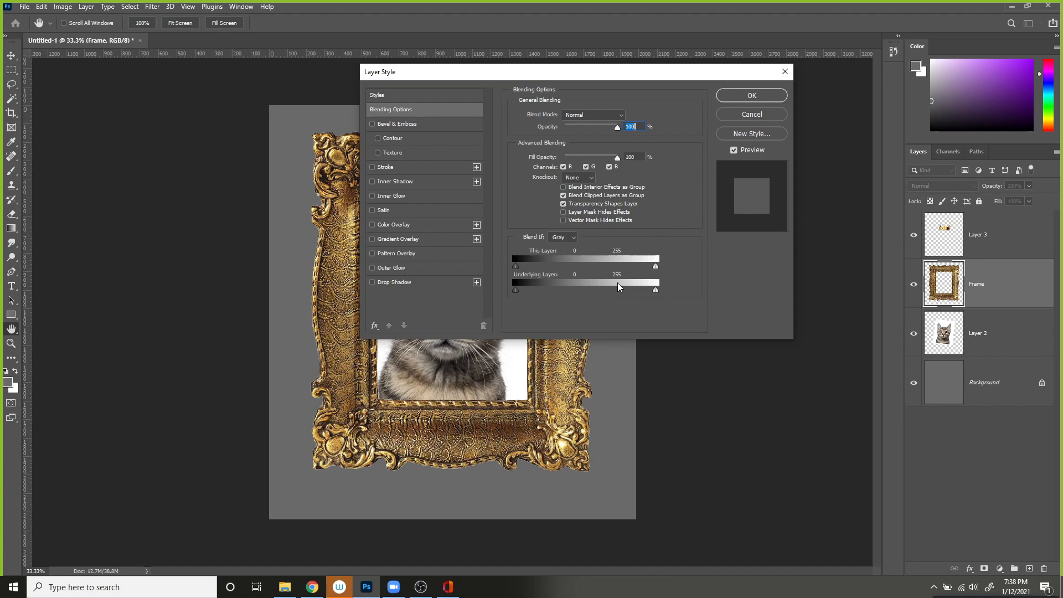
left_click_drag(458, 77, 689, 74)
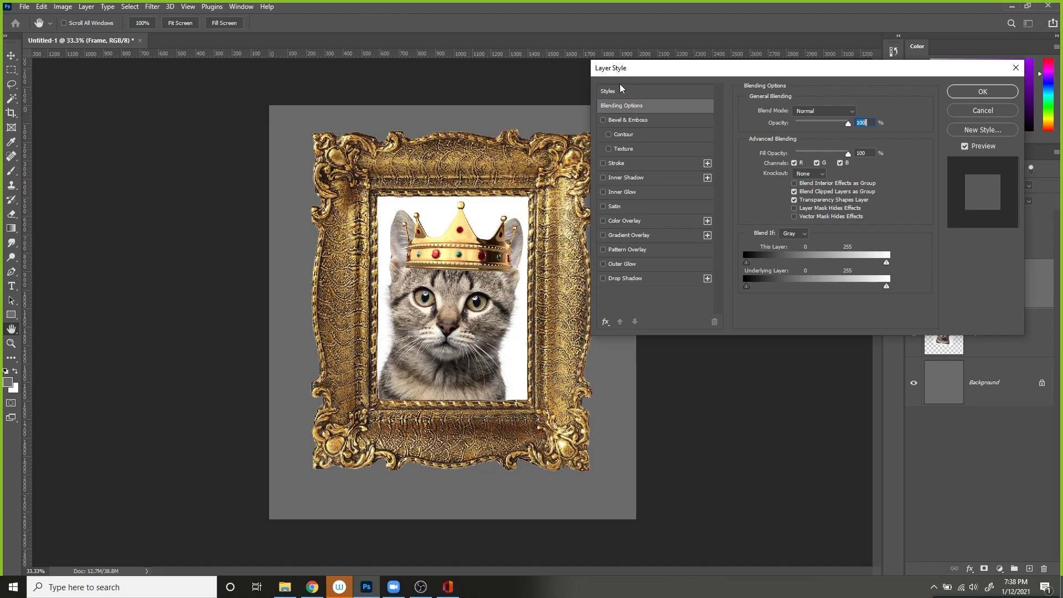
left_click_drag(634, 72, 598, 119)
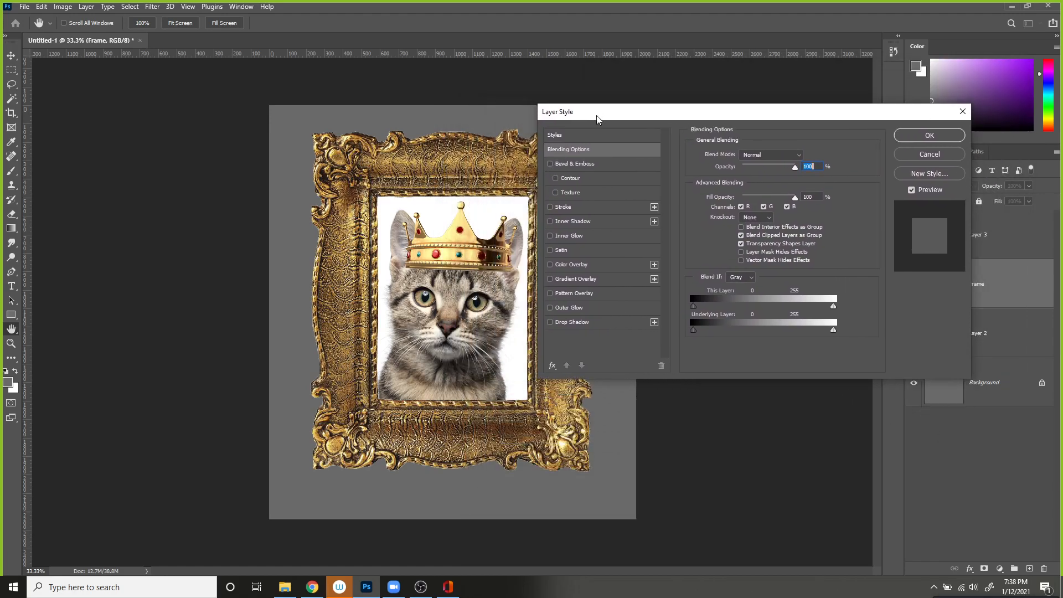
- Toggle Bevel & Emboss on and off for the Frame layer to compare the gold frame with and without it
left_click(550, 164)
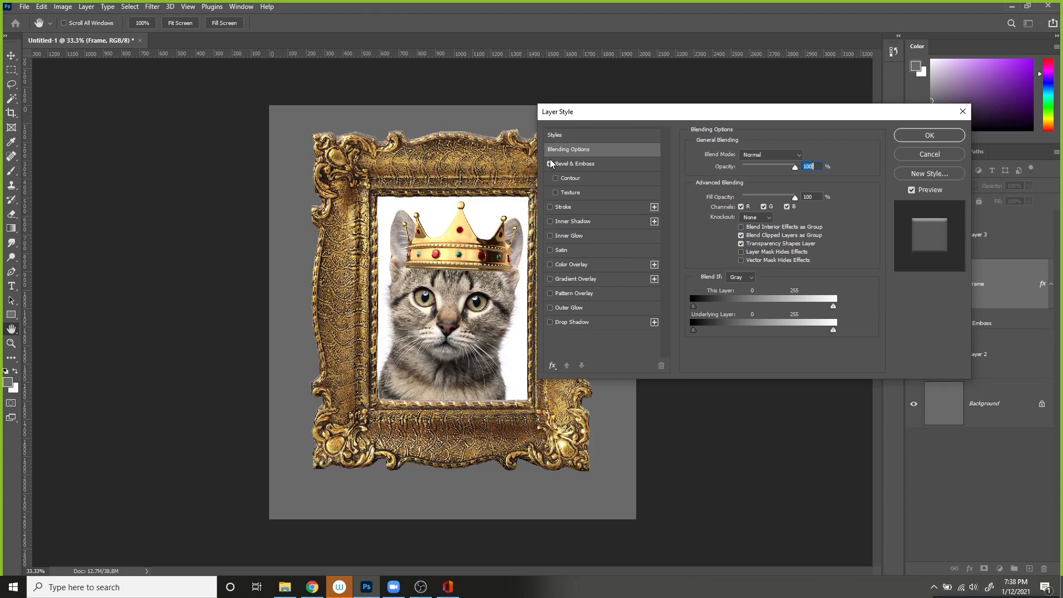
left_click(547, 165)
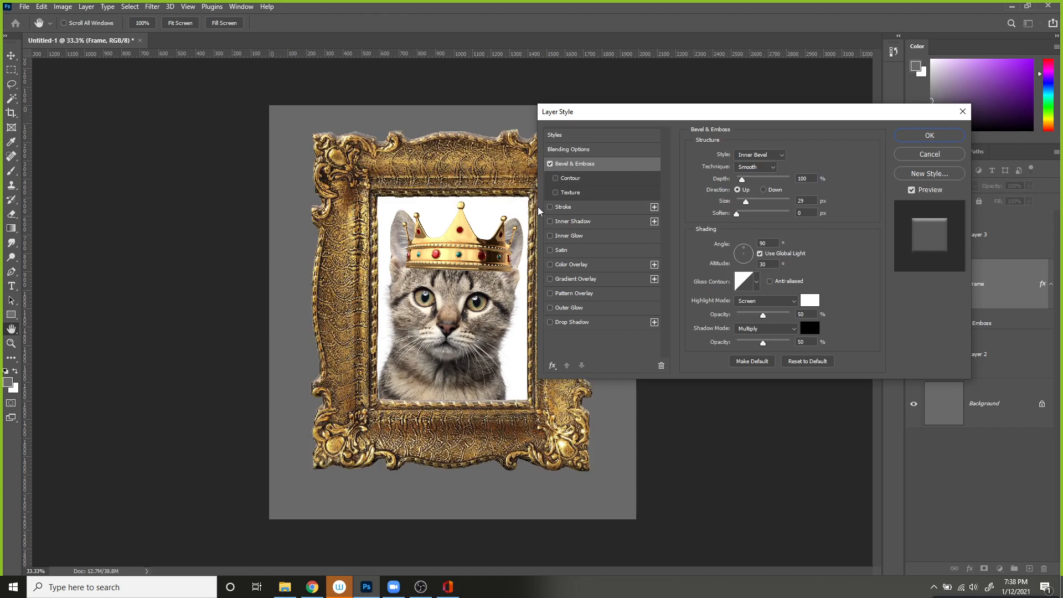
left_click(550, 164)
left_click(550, 163)
left_click(550, 162)
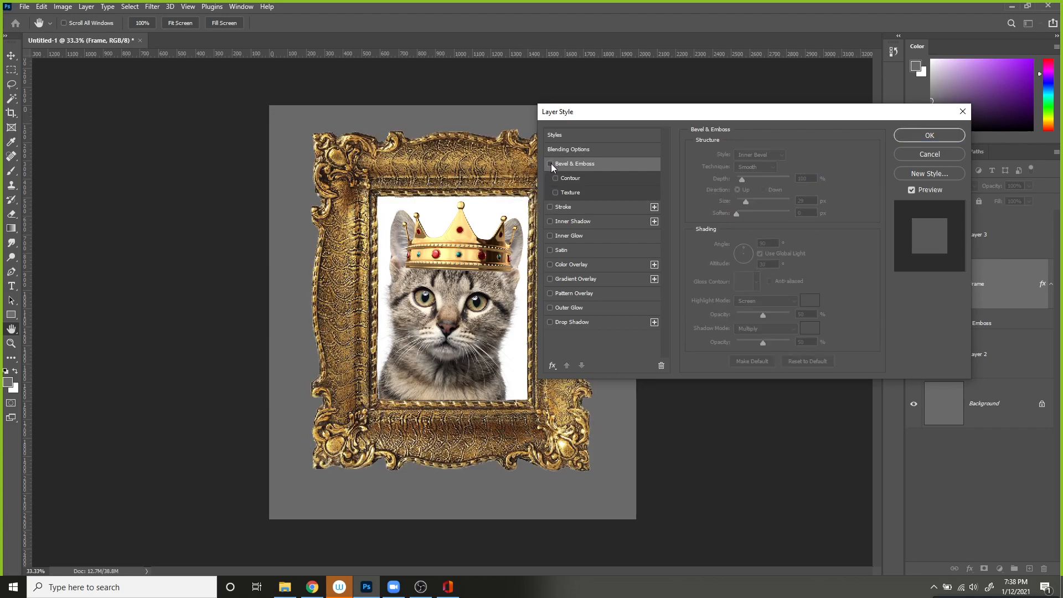
left_click(551, 164)
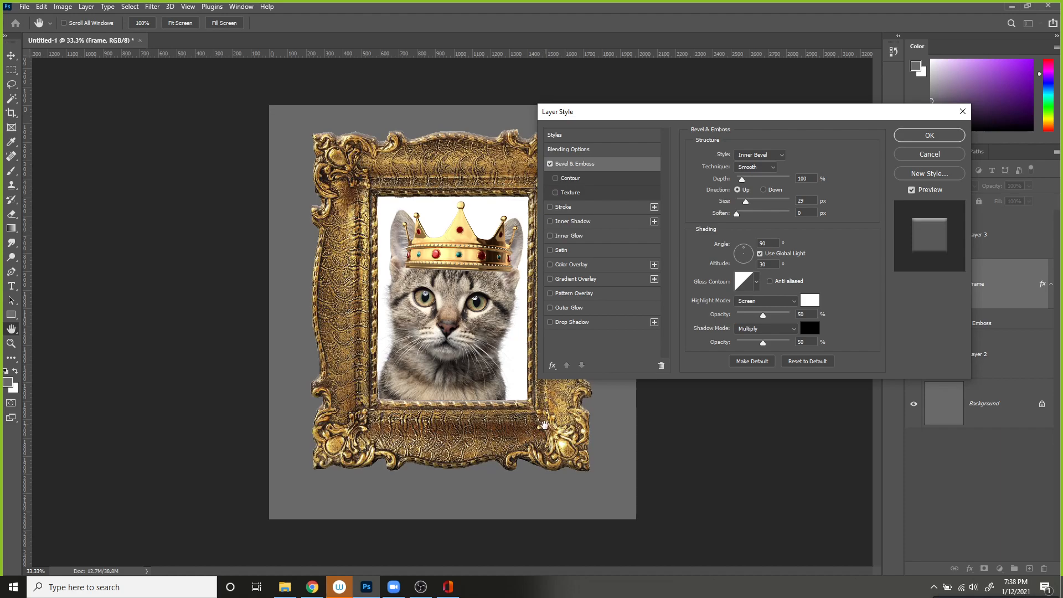
left_click(550, 164)
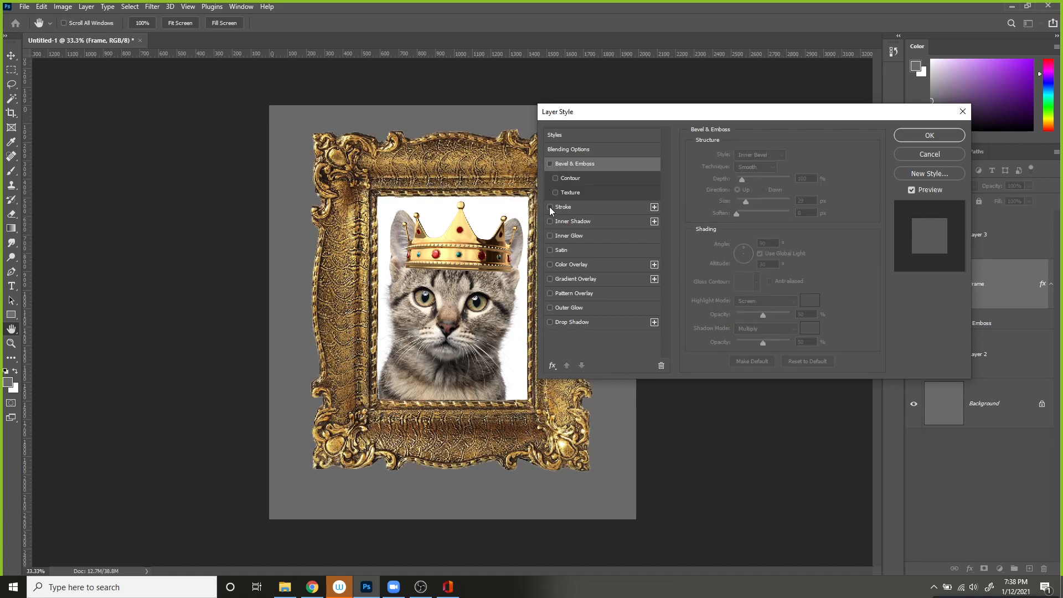
- Try a Stroke effect on the Frame layer with a size of 27 px
left_click(550, 207)
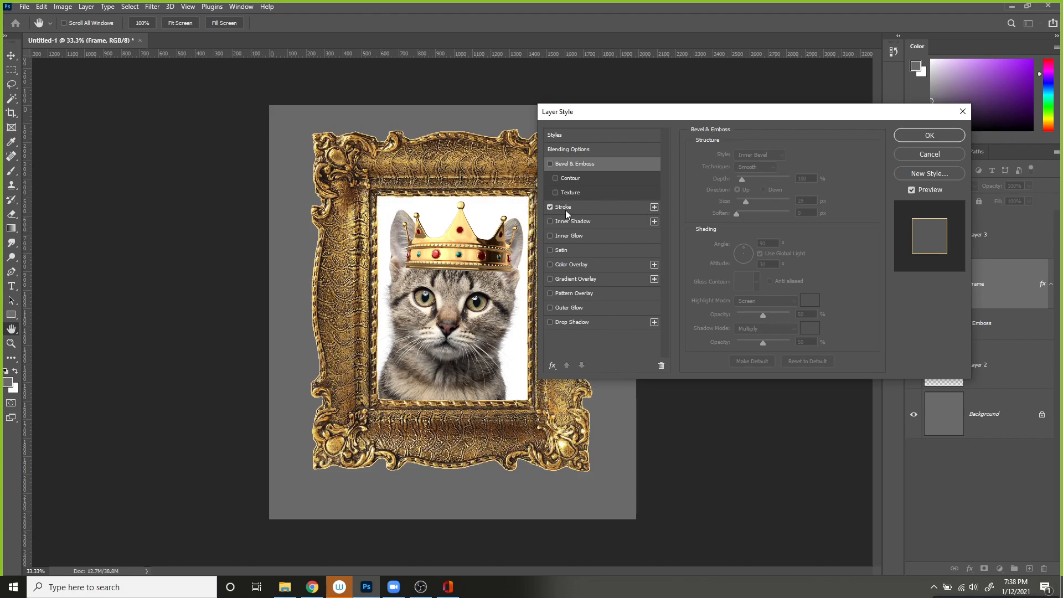
left_click(570, 206)
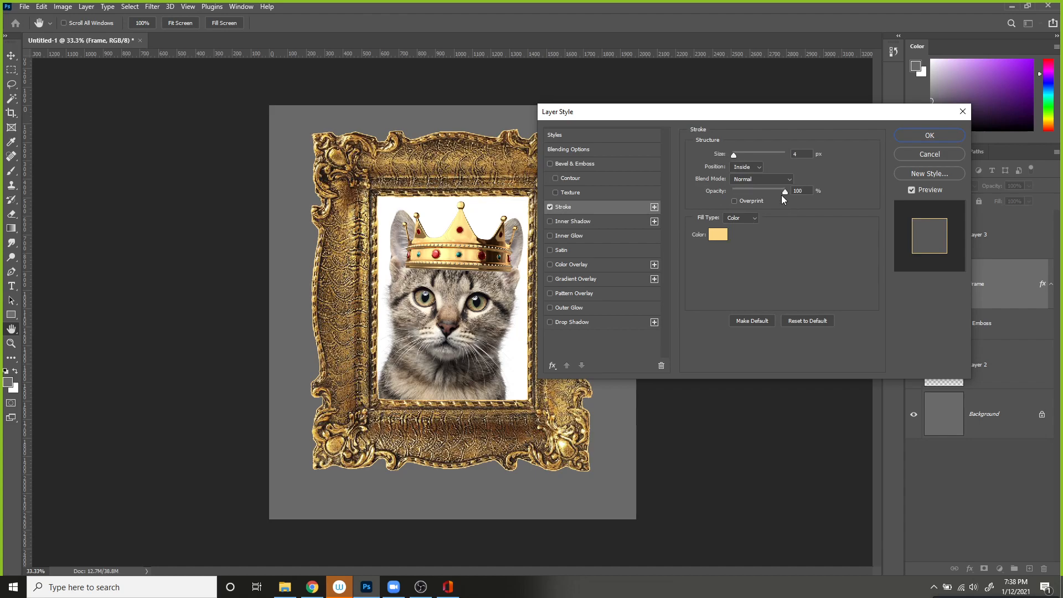
left_click_drag(745, 157, 740, 152)
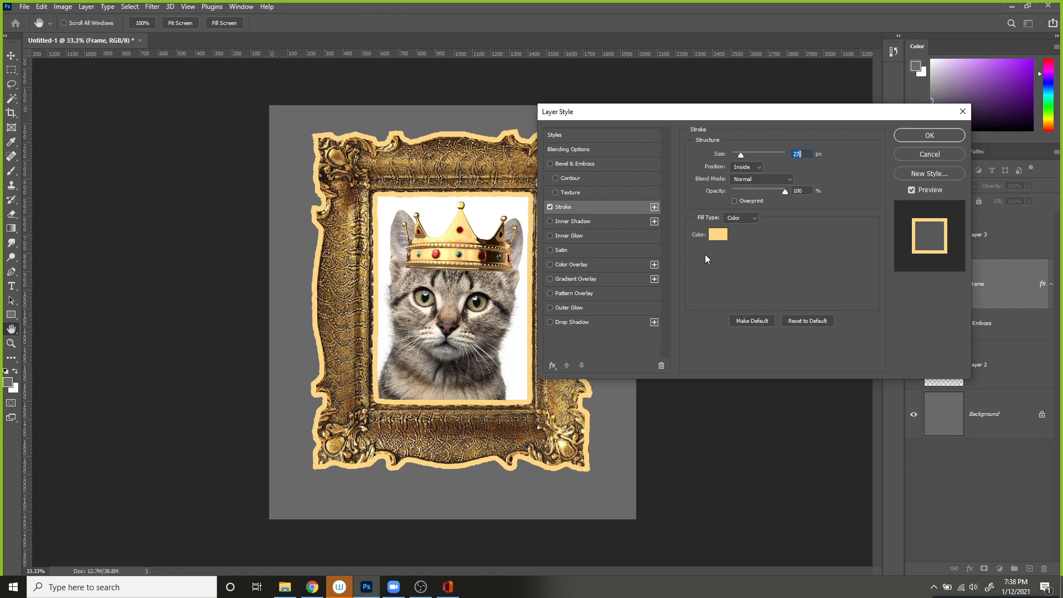
- Try the frame's stroke in black (000000) at a thinner size, and turn the Stroke effect off
left_click(720, 235)
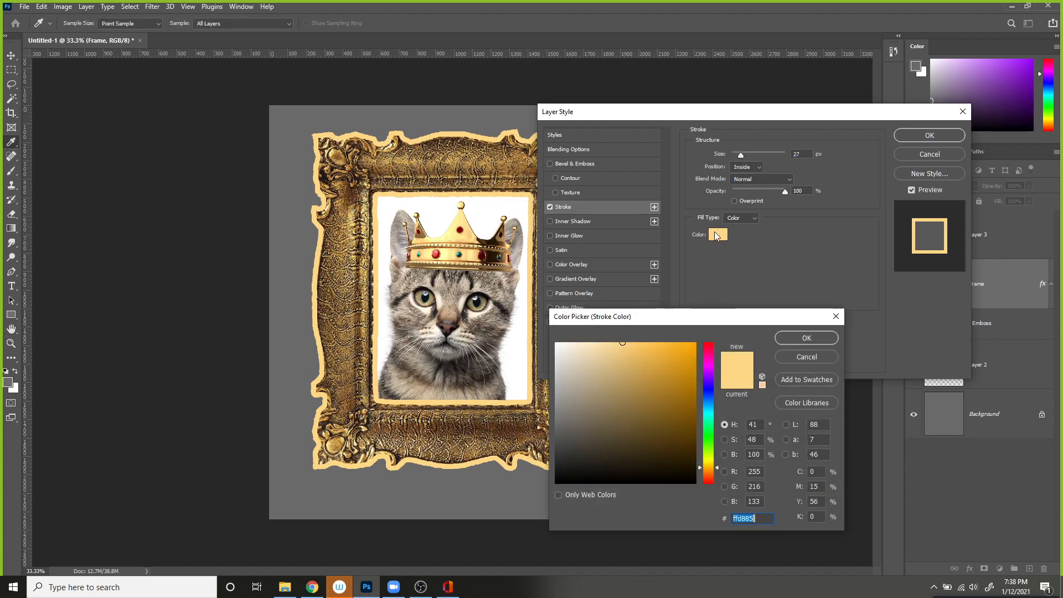
left_click(556, 483)
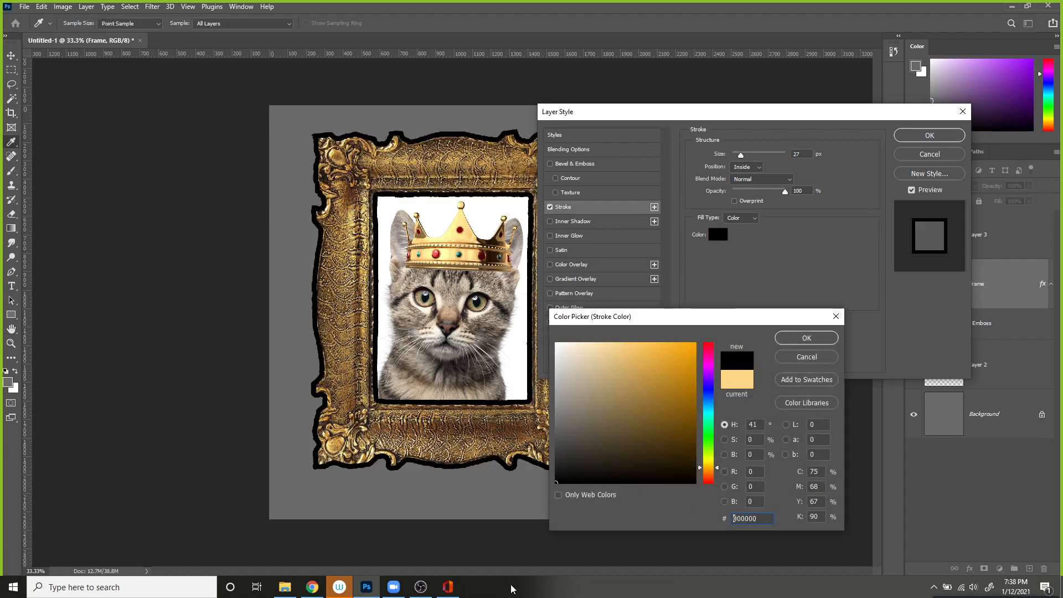
left_click(795, 338)
left_click_drag(743, 154, 737, 154)
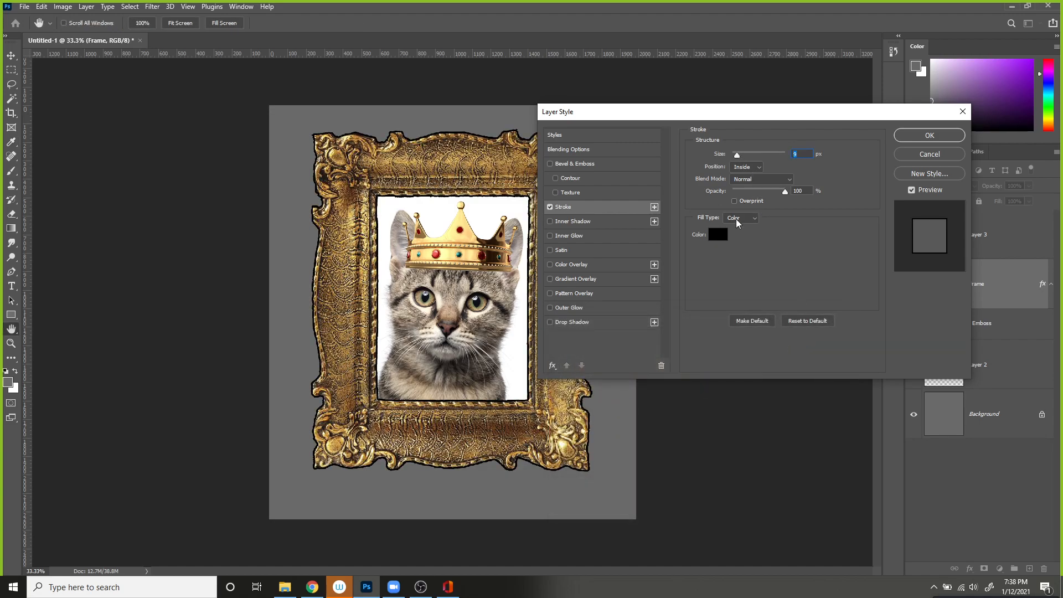
left_click(548, 206)
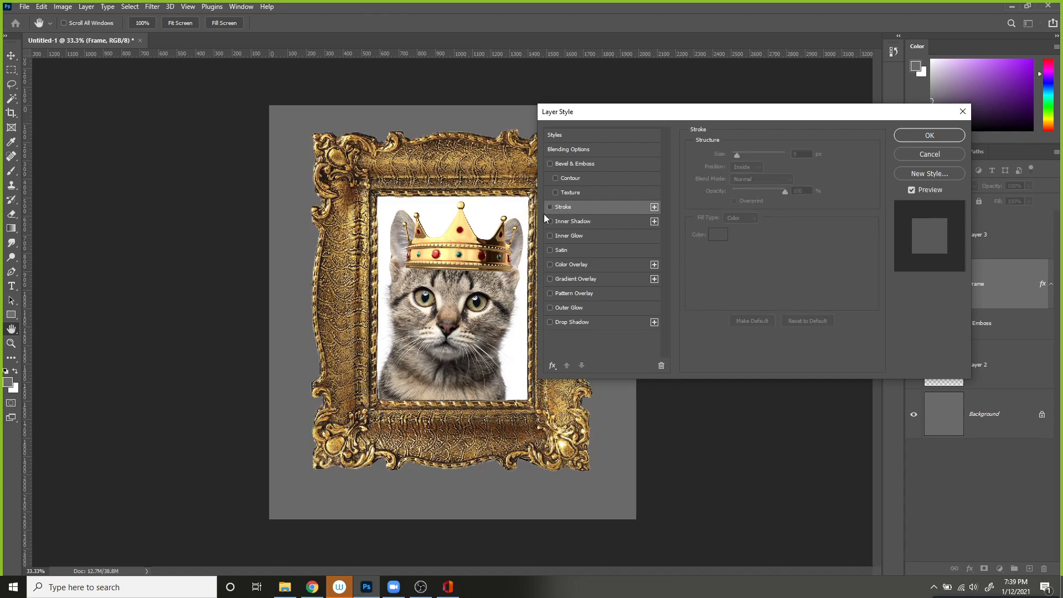
- Move the Layer Style dialog off the artwork, enable Drop Shadow on the Frame layer and set its angle to 124°
left_click_drag(653, 113, 761, 90)
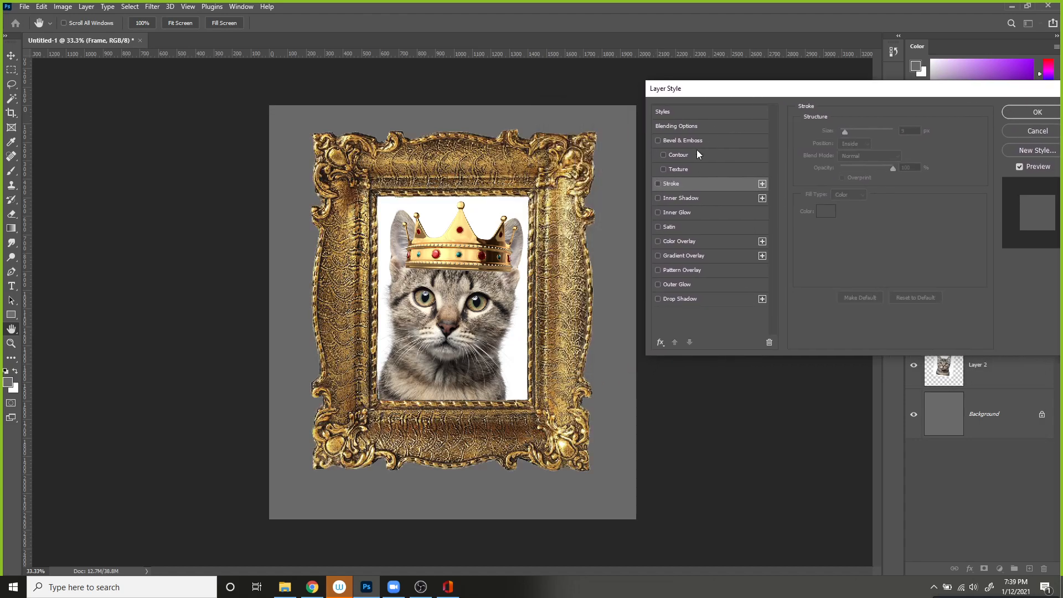
left_click(658, 299)
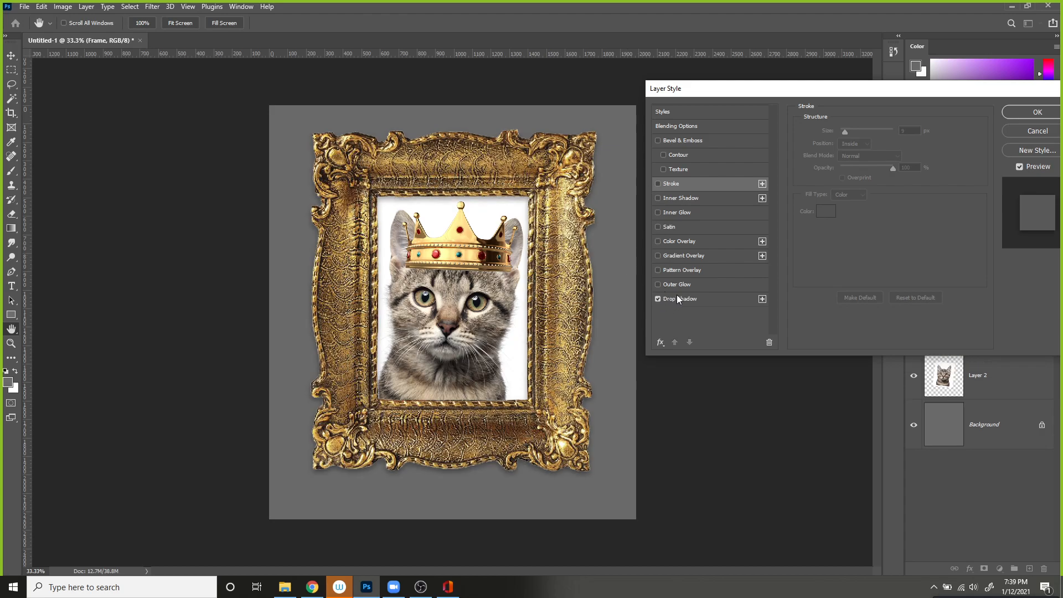
left_click(676, 298)
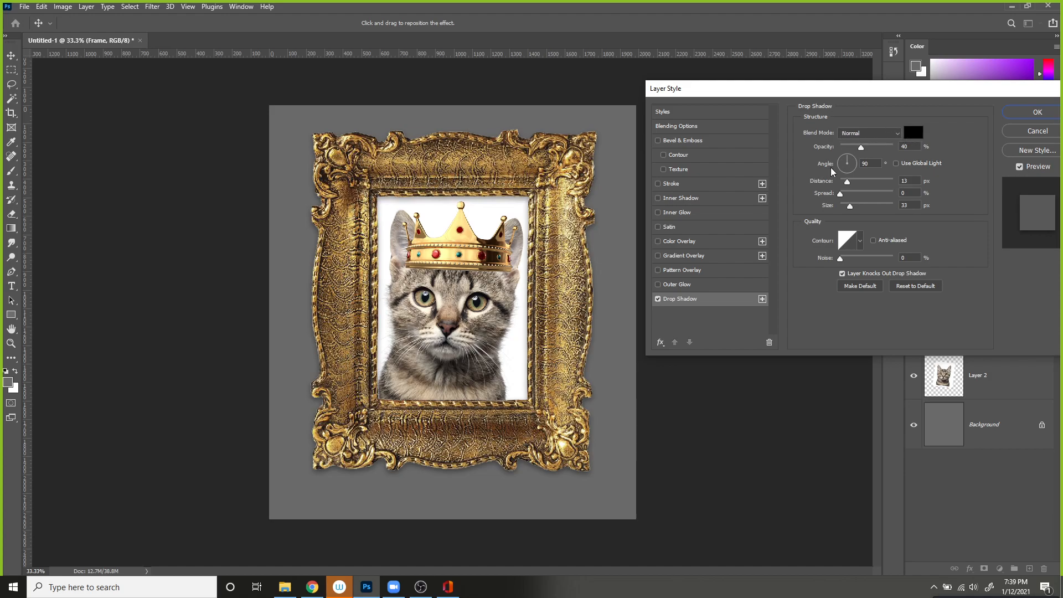
left_click(844, 158)
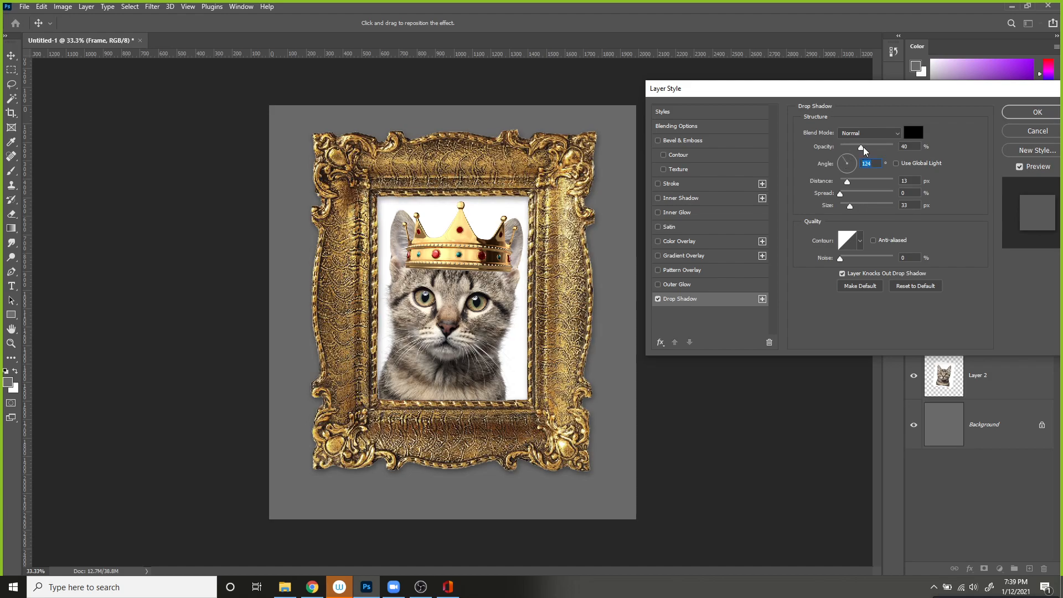
- Try the frame's drop shadow at 100% opacity, 96 px distance, 49% spread and 3 px size
left_click_drag(861, 148, 930, 158)
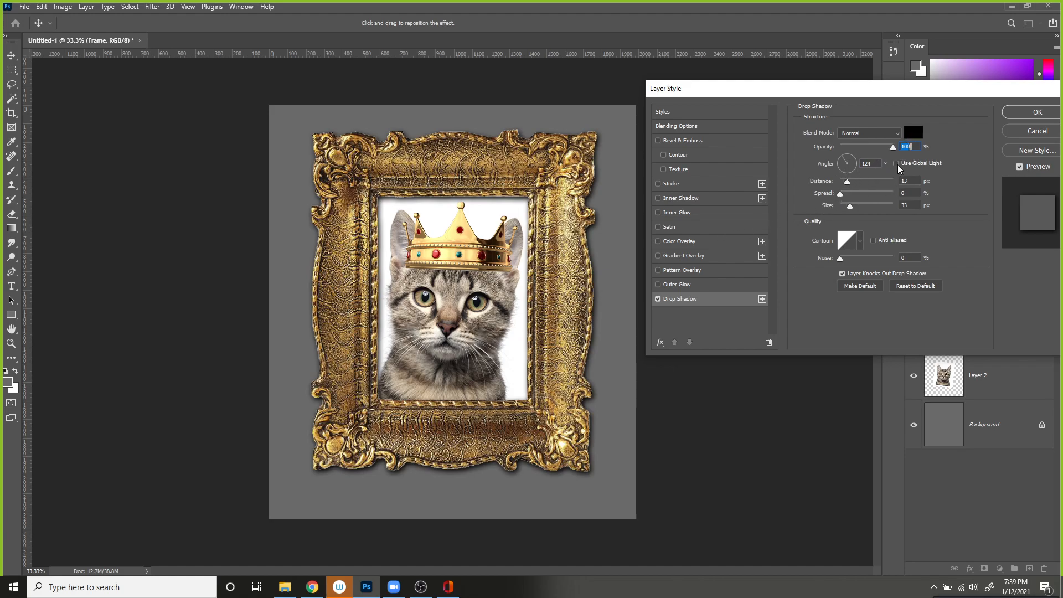
left_click_drag(848, 182, 928, 211)
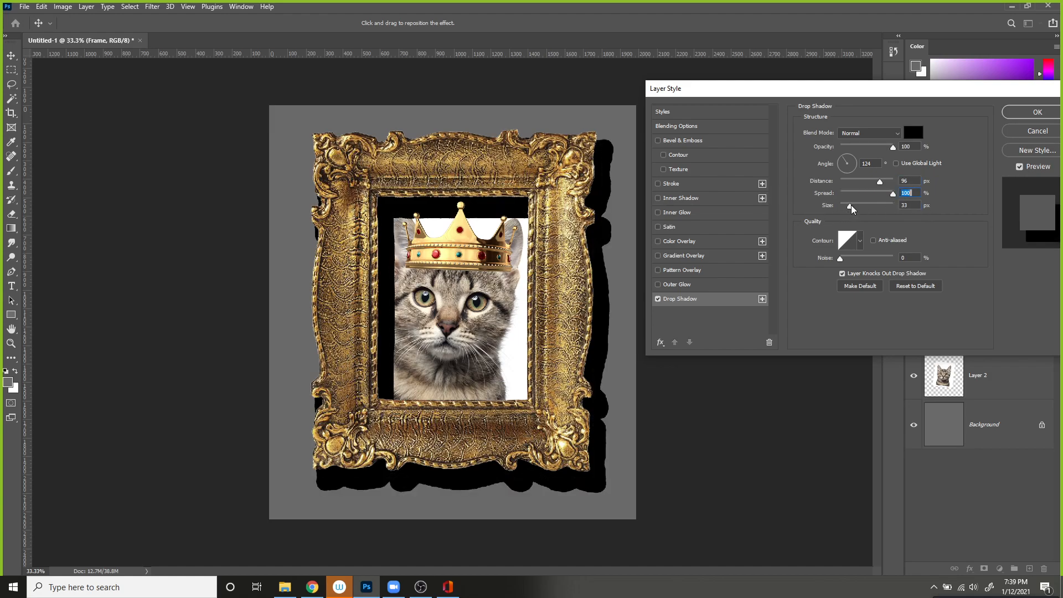
mouse_move(853, 209)
left_mouse_down()
mouse_move(869, 206)
mouse_move(841, 204)
mouse_move(890, 194)
mouse_move(868, 196)
left_mouse_up()
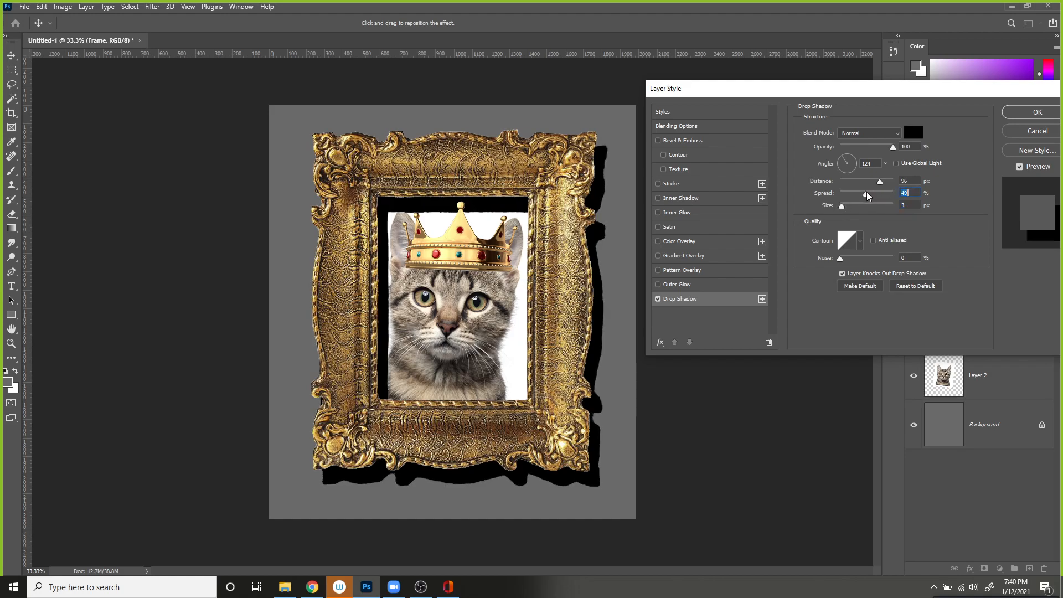
- Set the frame's drop shadow to 40% opacity, 26 px distance, 17% spread and 54 px size, and apply the layer style
left_click(907, 146)
type("40")
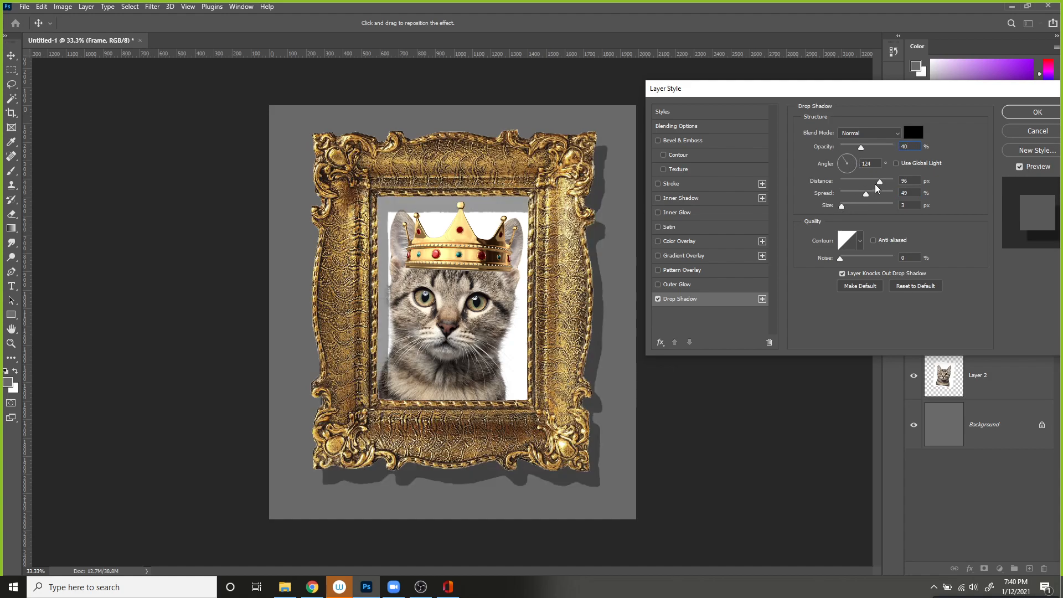
left_click(852, 195)
left_click_drag(880, 182, 856, 184)
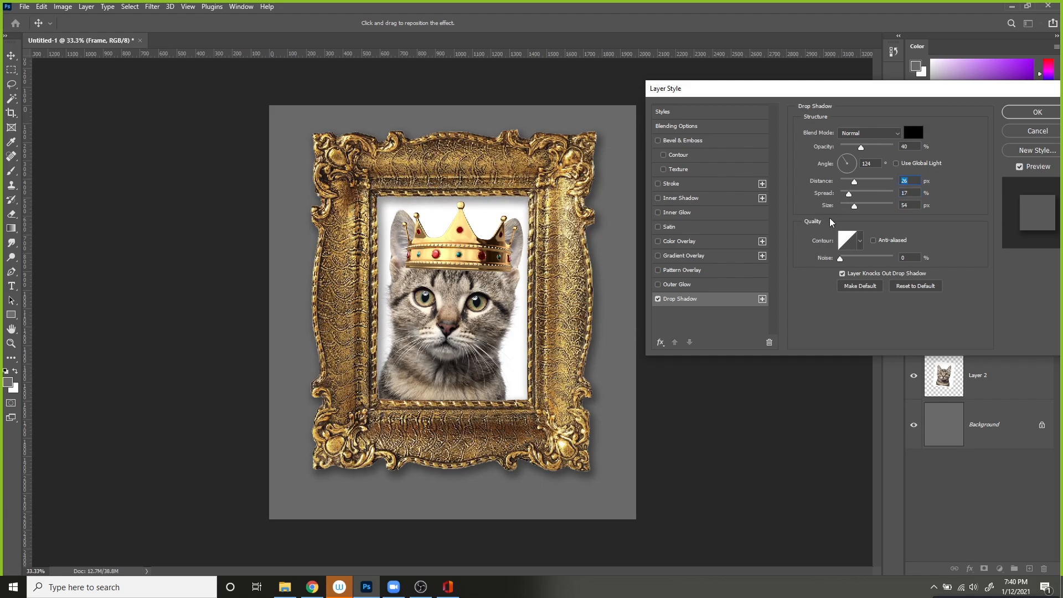
left_click_drag(934, 97, 829, 92)
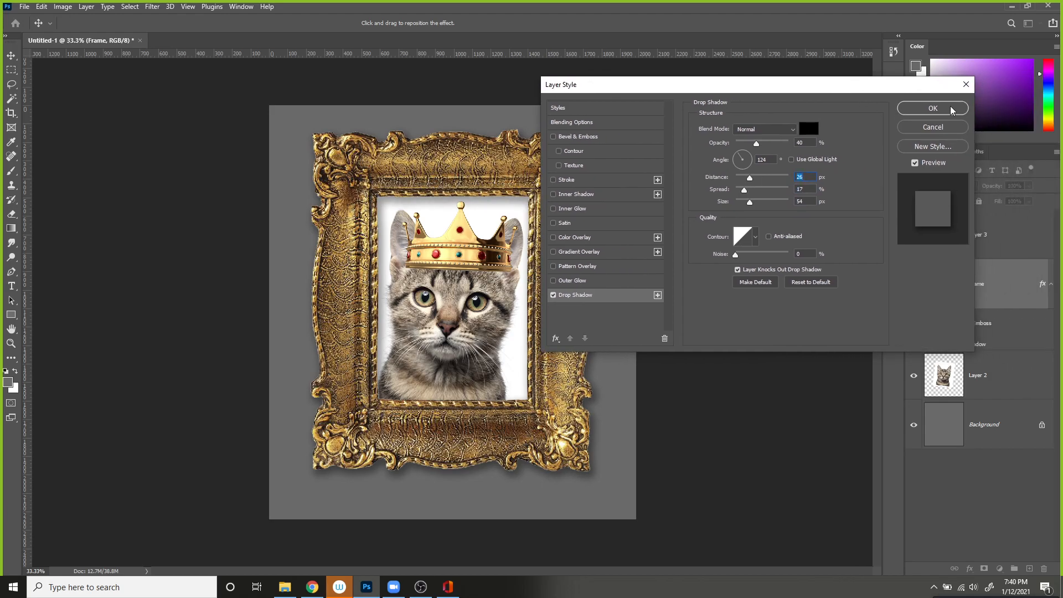
left_click(951, 109)
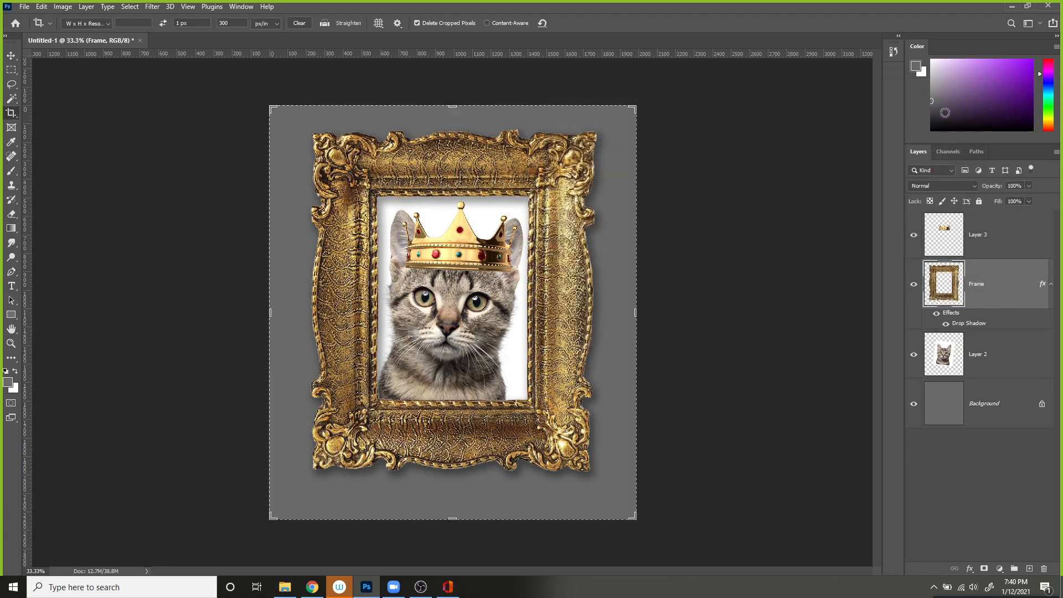
- Switch to the Move tool, reopen the Frame layer's Layer Style dialog to review its effects, and cancel it
key("v")
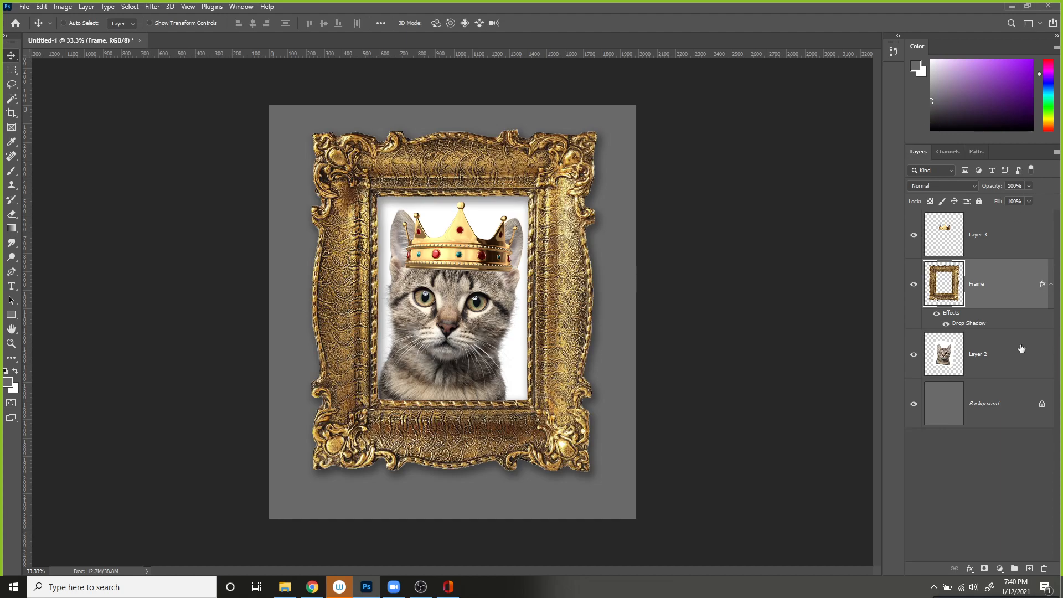
double_click(1022, 283)
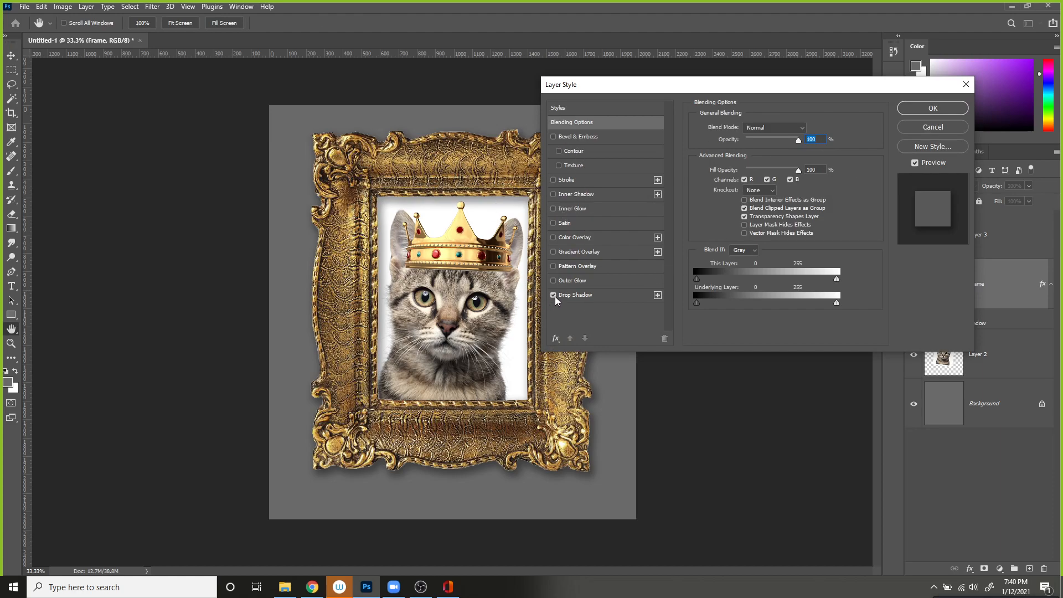
left_click(965, 132)
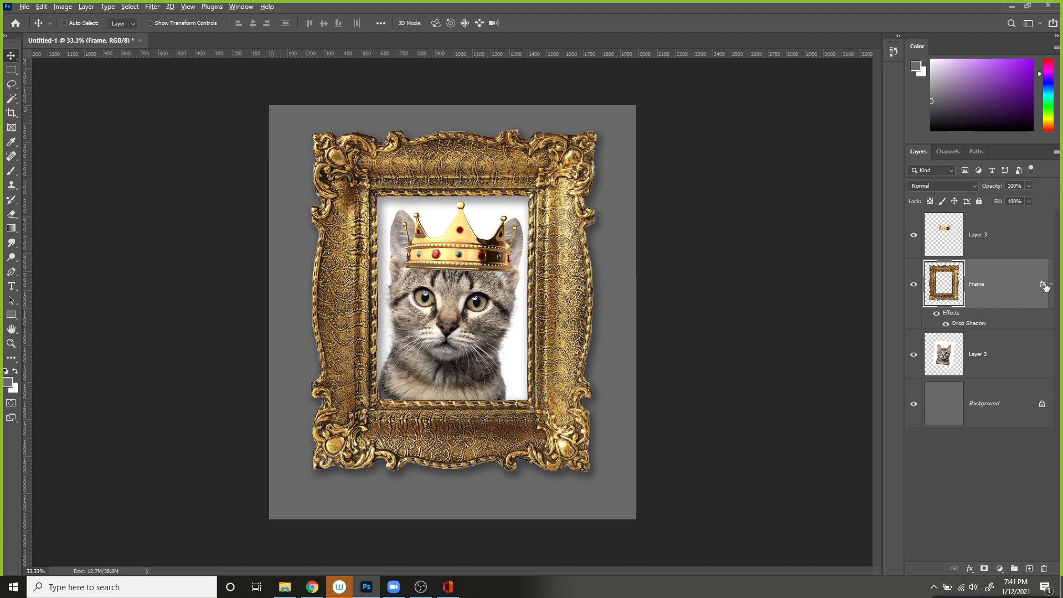
- Copy the Frame layer's drop shadow to the crown on Layer 3, setting the copy's size to 51 px and opacity to about 75%
left_click_drag(1043, 287, 1006, 241)
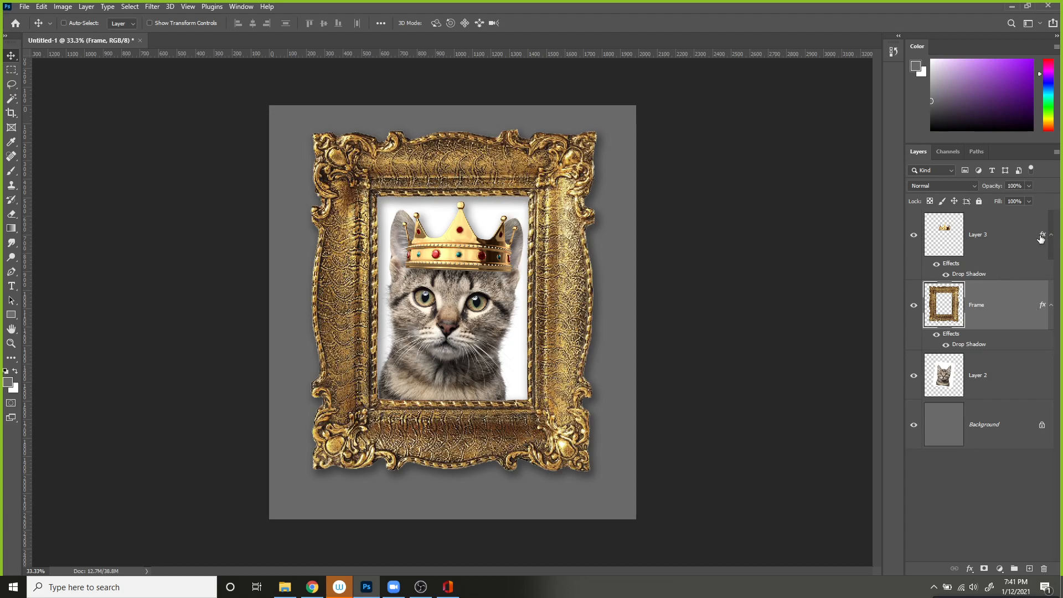
double_click(994, 231)
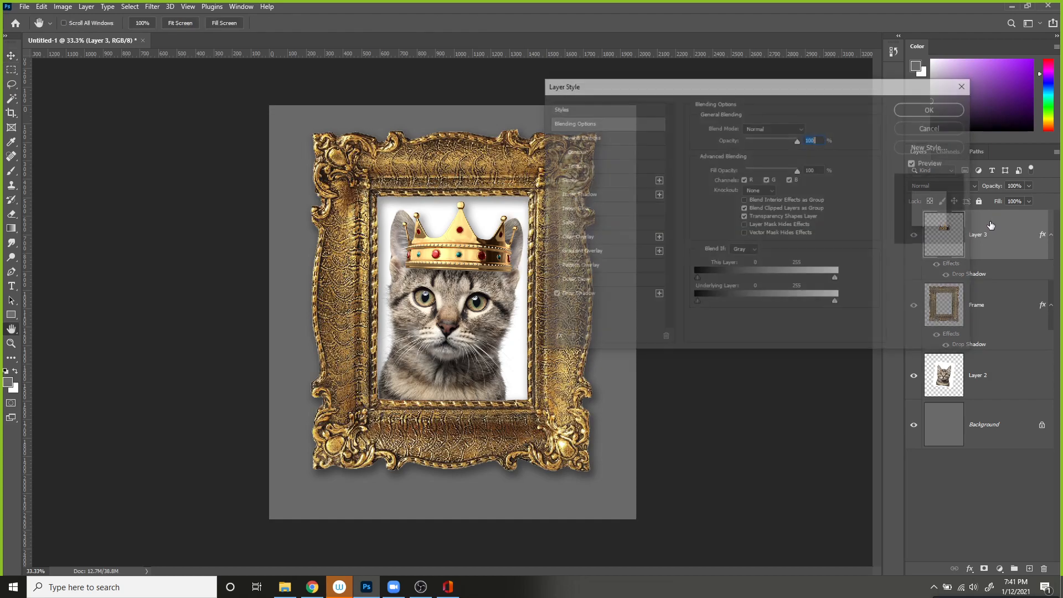
left_click(579, 295)
left_click_drag(747, 201, 752, 203)
left_click(751, 203)
left_click_drag(757, 144, 775, 146)
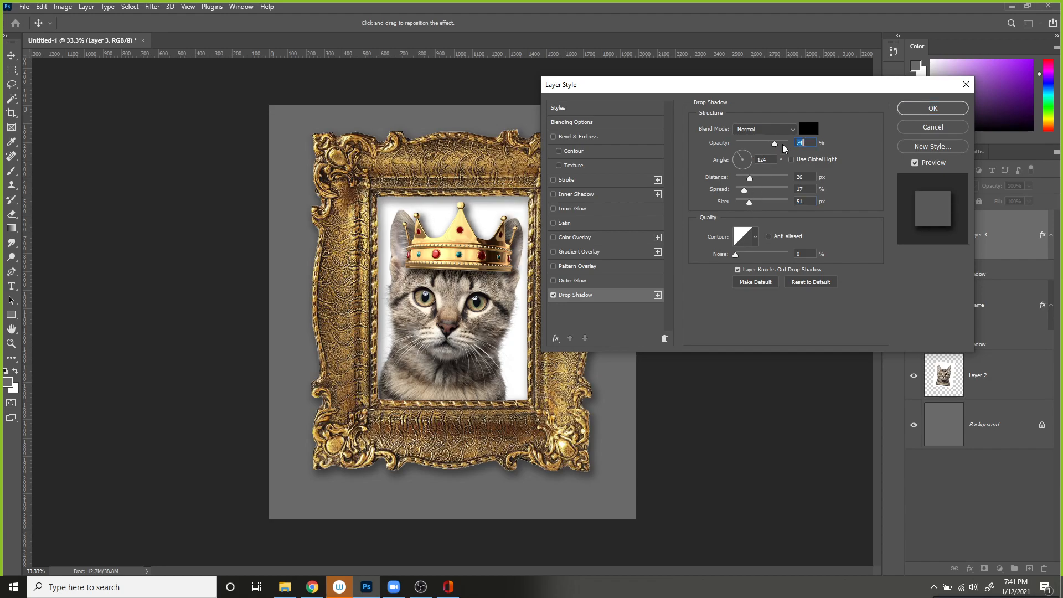
left_click(929, 111)
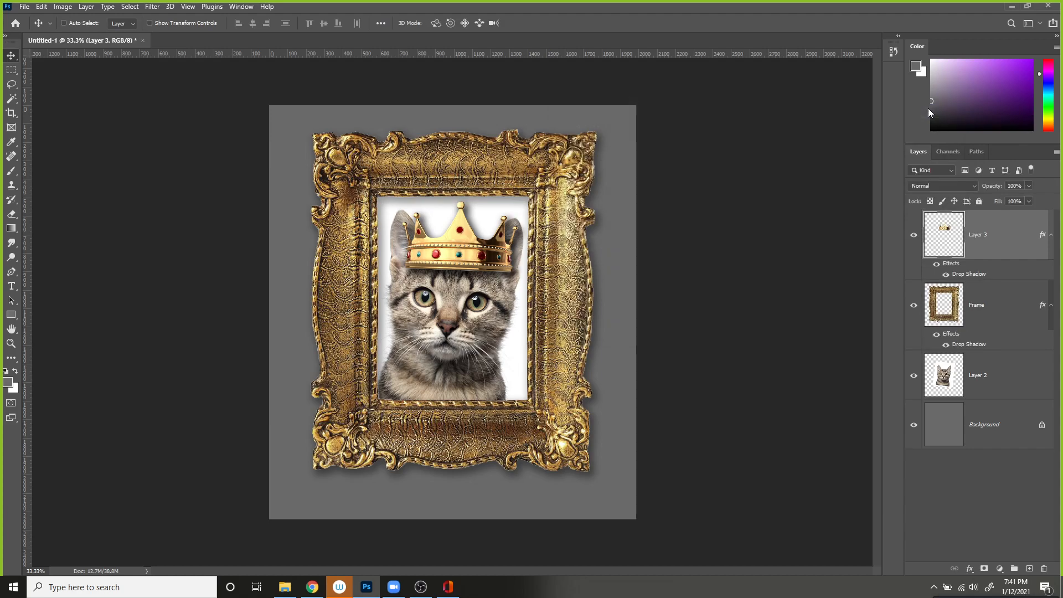
- Collapse the effects lists of Layer 3 and Frame, and rename Layer 3 as Crown
left_click(1051, 233)
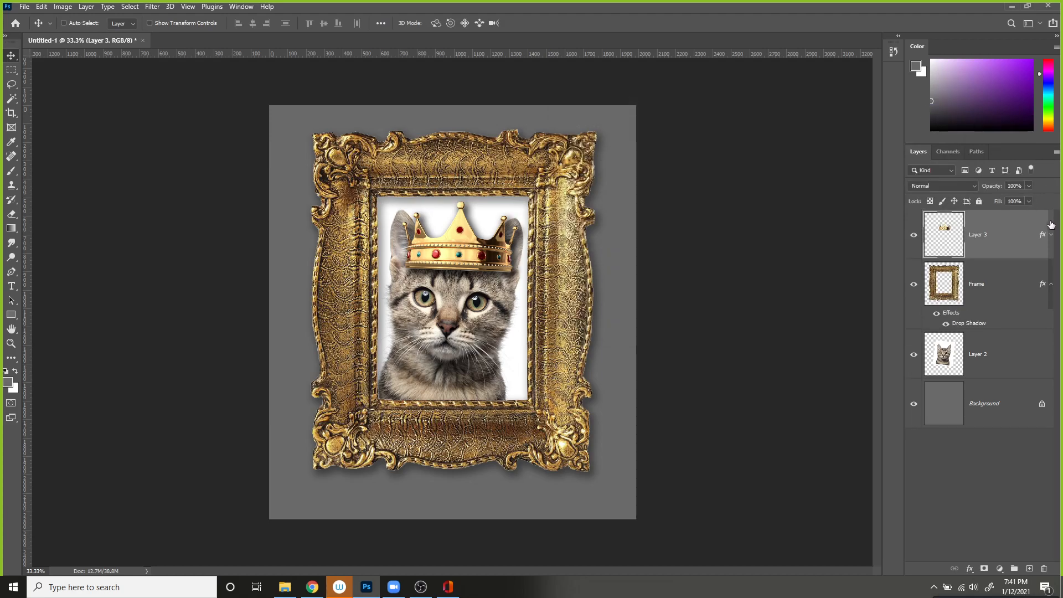
left_click(1052, 283)
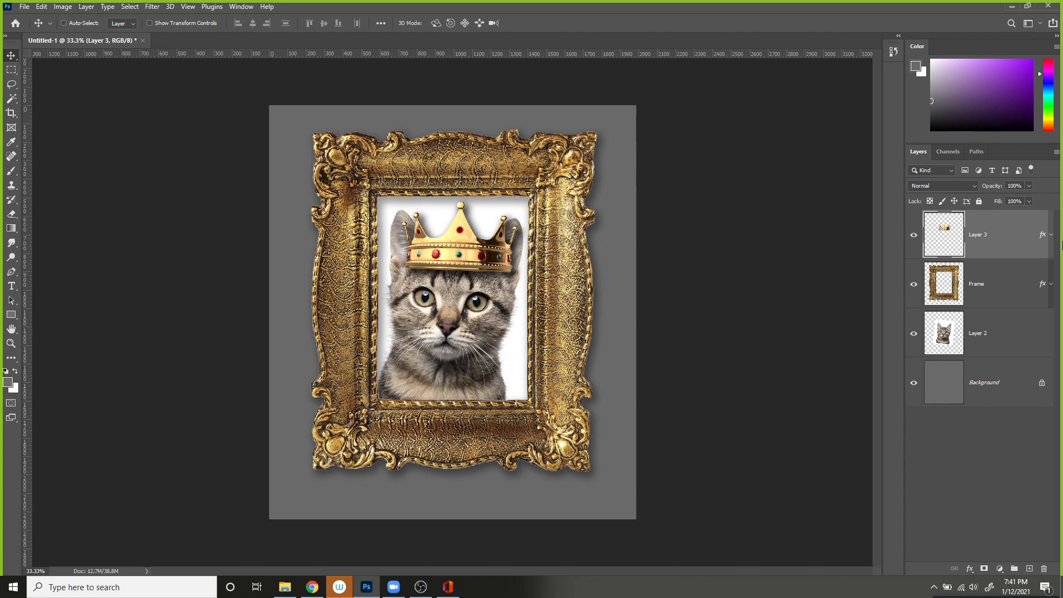
double_click(977, 235)
type("Crown")
key("Return")
- Try renaming Layer 2 as Cat, and undo the rename and the layer selection
left_click(977, 333)
double_click(977, 333)
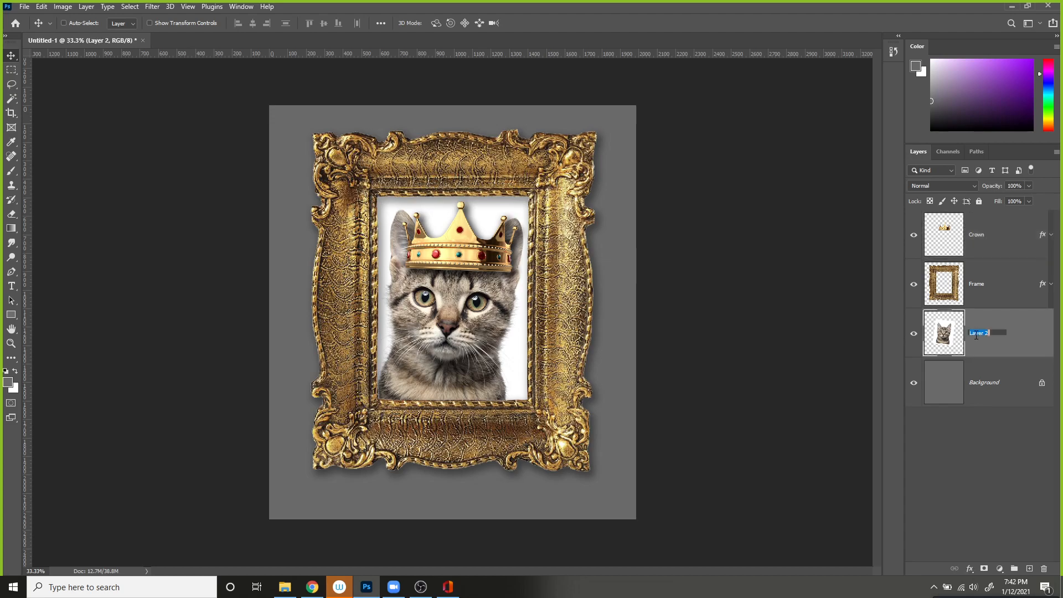
type("Cat")
key("Return")
key("ctrl+z")
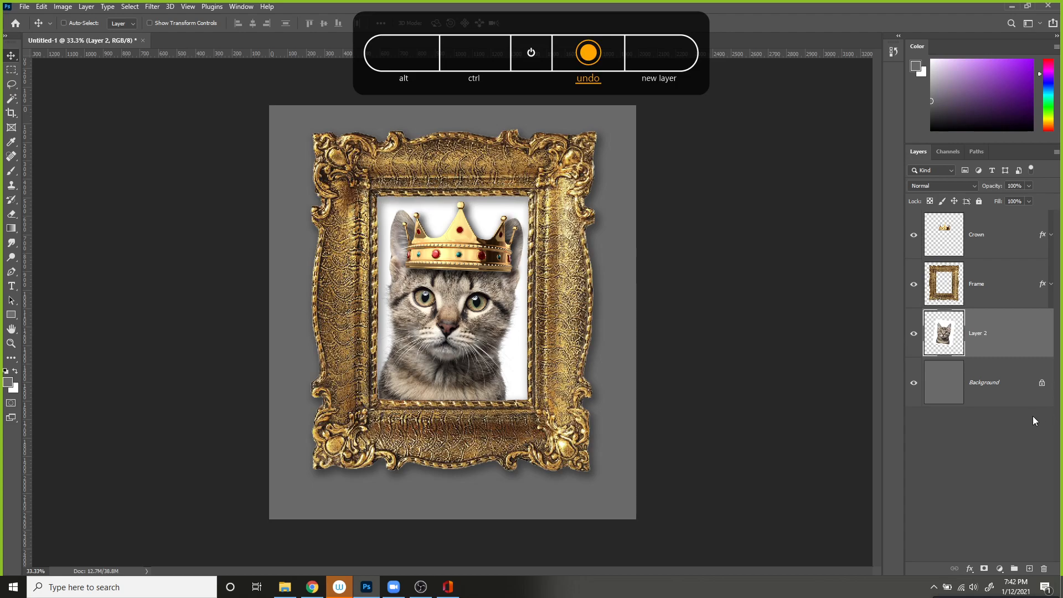
key("ctrl+z")
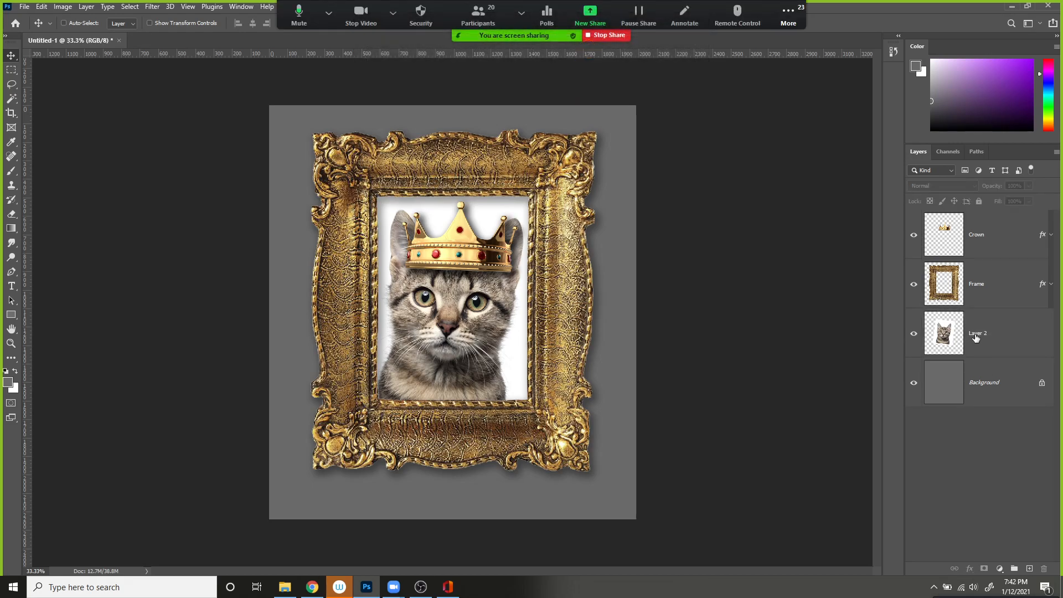
- Rename Layer 2 as Cat
double_click(979, 333)
type("C")
key("Return")
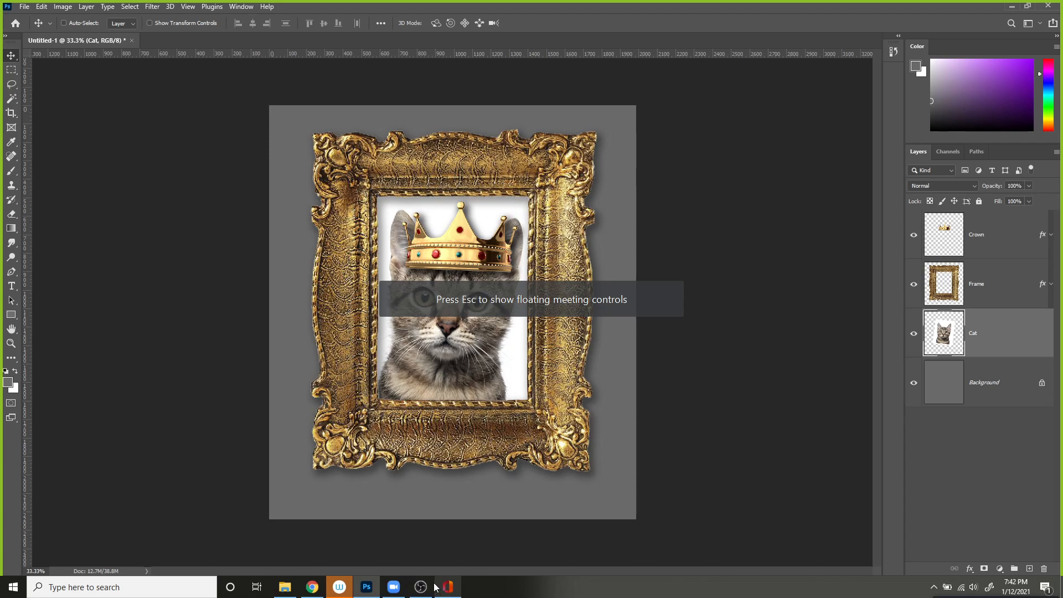
mouse_move(423, 591)
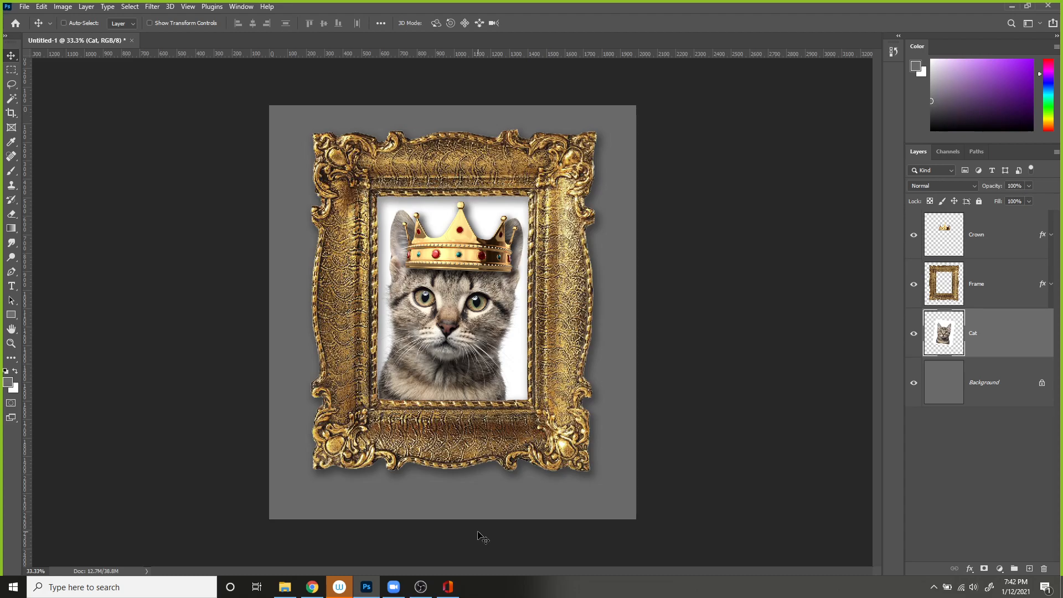
left_click(421, 587)
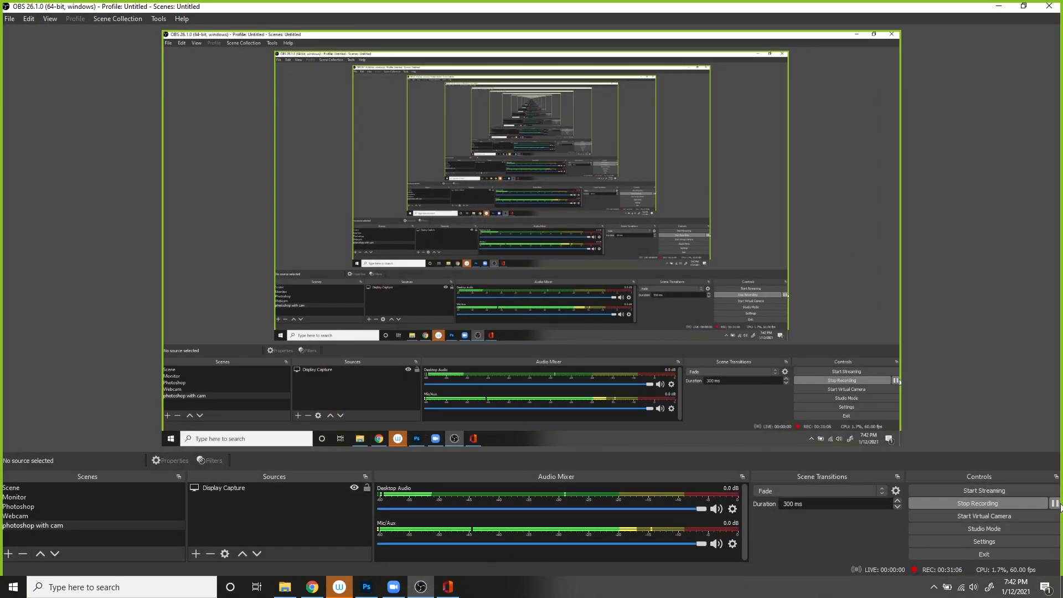